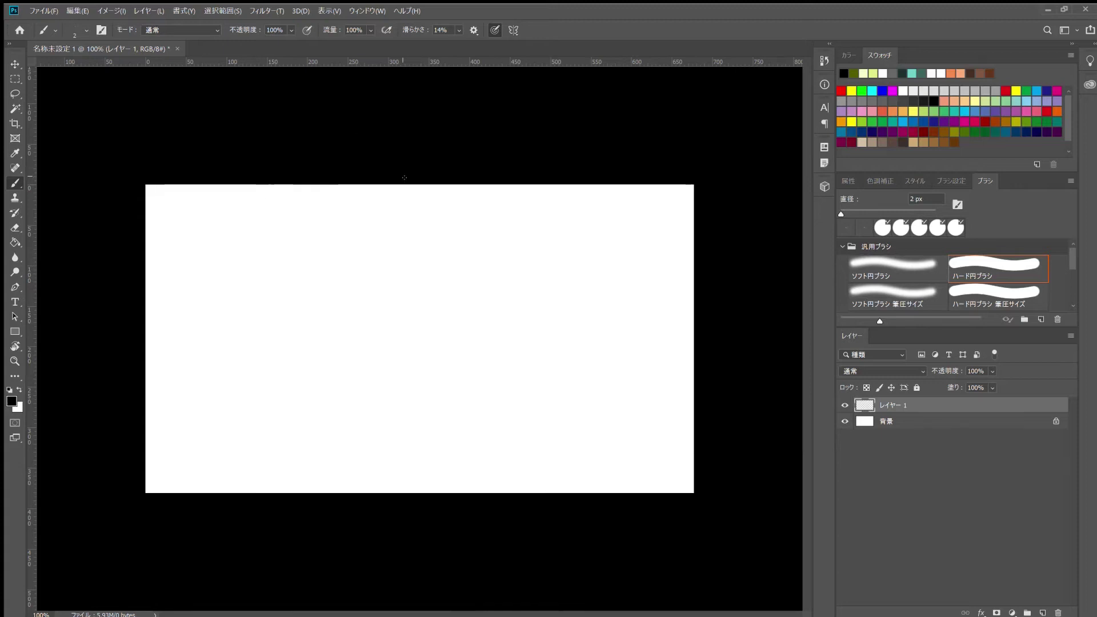
# Step: Sketch the figure's peak and left slope with the 2 px brush, undoing false starts
pyautogui.moveTo(465, 239)
pyautogui.mouseDown()
pyautogui.moveTo(497, 243)
pyautogui.moveTo(502, 217)
pyautogui.moveTo(377, 450)
pyautogui.mouseUp()
pyautogui.hotkey('ctrl', 'z')
pyautogui.hotkey('ctrl', 'z')
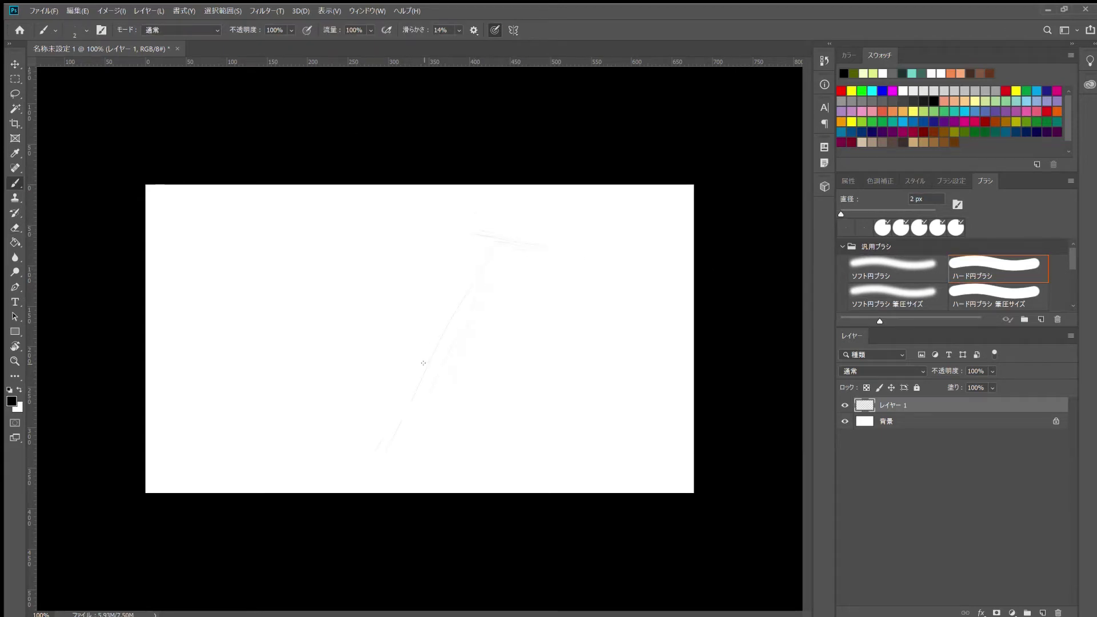
pyautogui.moveTo(536, 257); pyautogui.dragTo(492, 274)
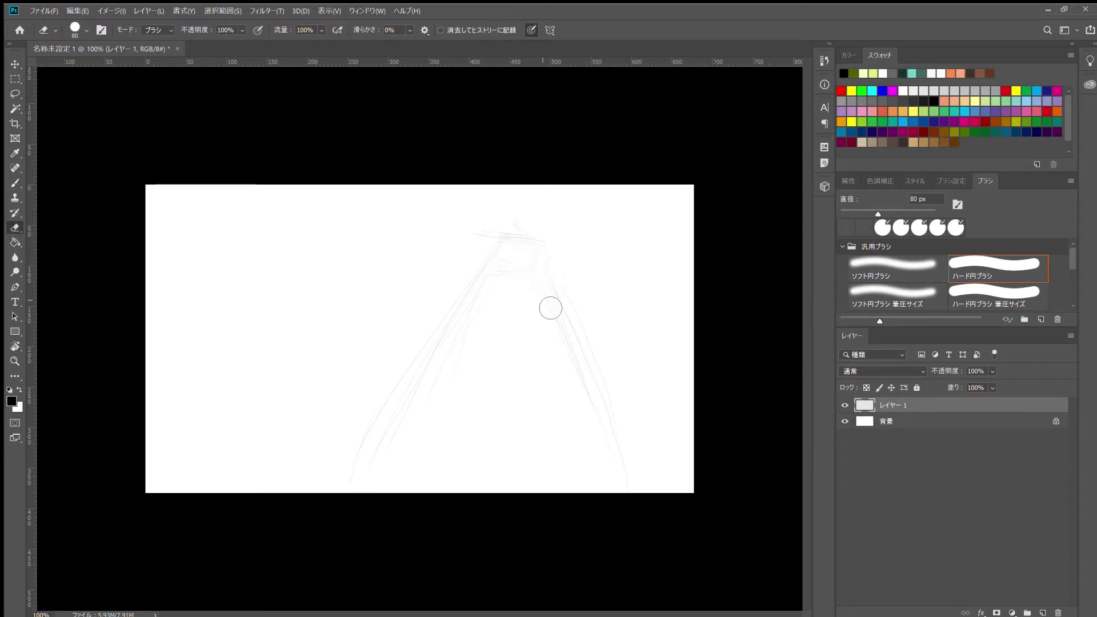
pyautogui.hotkey('ctrl', 'z')
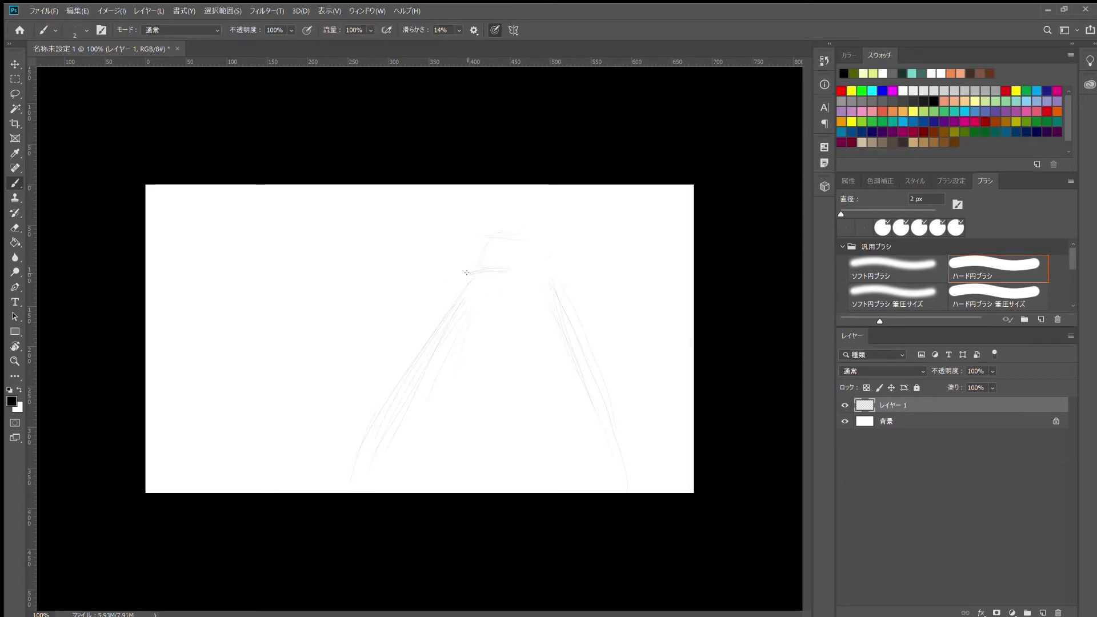
pyautogui.moveTo(467, 272); pyautogui.dragTo(383, 437)
# Step: Trim the right slope lines, then sketch the top box, left wing edges and a curve below the peak
pyautogui.press('e')
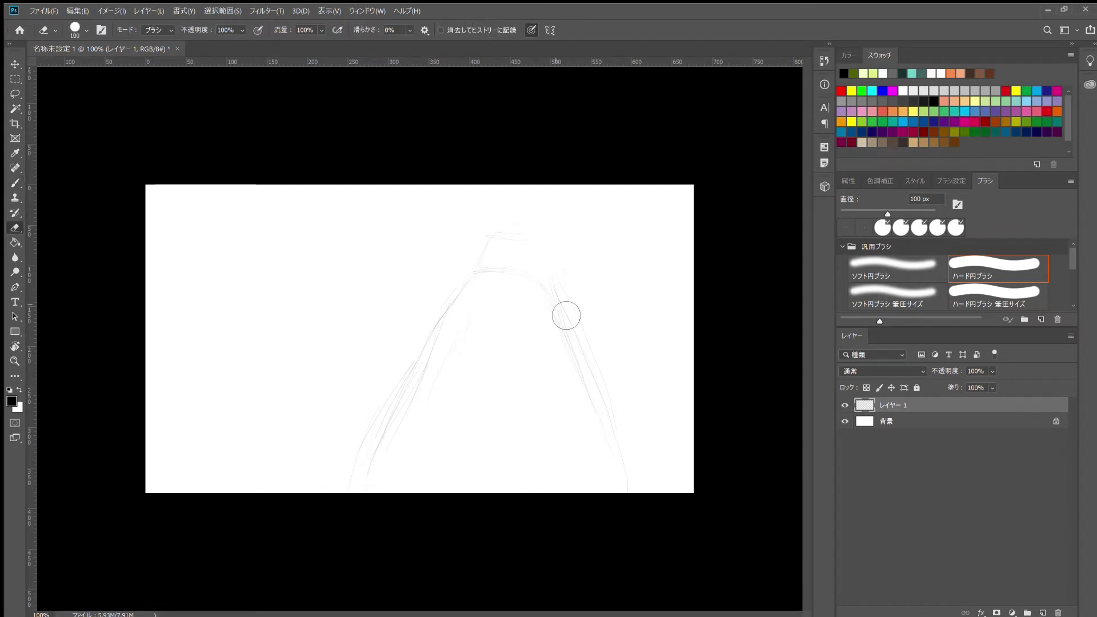
pyautogui.moveTo(566, 315); pyautogui.dragTo(580, 371)
pyautogui.press('b')
pyautogui.moveTo(520, 250)
pyautogui.mouseDown()
pyautogui.moveTo(516, 270)
pyautogui.moveTo(511, 240)
pyautogui.moveTo(517, 273)
pyautogui.mouseUp()
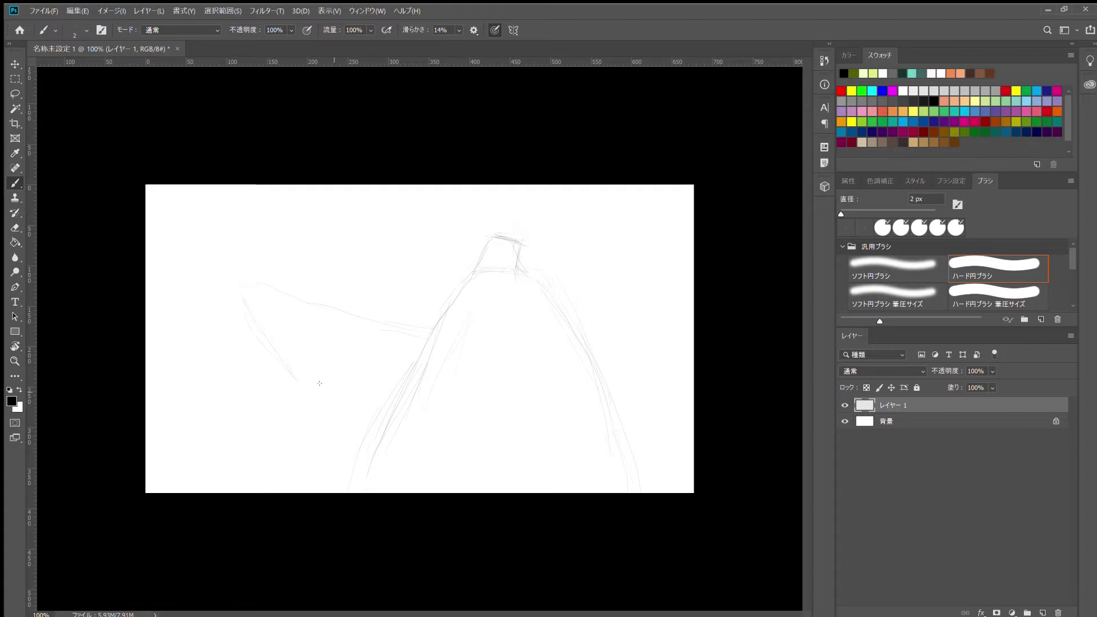
pyautogui.moveTo(332, 394); pyautogui.dragTo(365, 427)
pyautogui.moveTo(224, 274)
pyautogui.mouseDown()
pyautogui.moveTo(283, 311)
pyautogui.moveTo(401, 327)
pyautogui.moveTo(310, 308)
pyautogui.mouseUp()
pyautogui.moveTo(422, 328)
pyautogui.mouseDown()
pyautogui.moveTo(605, 386)
pyautogui.moveTo(624, 441)
pyautogui.mouseUp()
pyautogui.moveTo(501, 292)
pyautogui.mouseDown()
pyautogui.moveTo(542, 283)
pyautogui.moveTo(480, 324)
pyautogui.mouseUp()
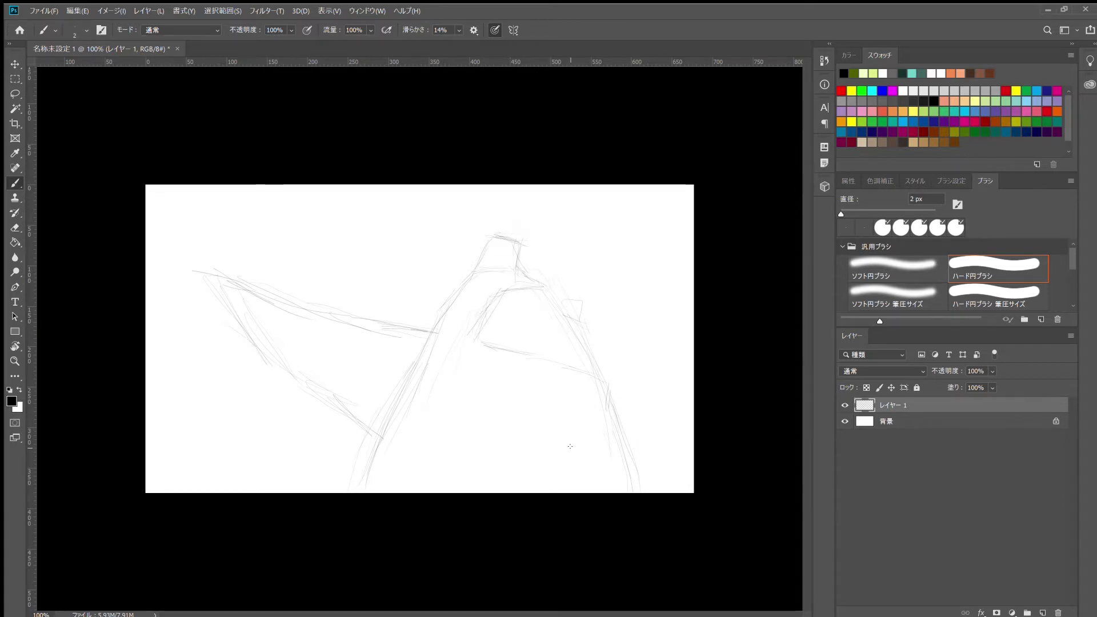
# Step: Fade the central and peak sketch lines with the large, low-opacity eraser
pyautogui.press('e')
pyautogui.moveTo(436, 355); pyautogui.dragTo(497, 246)
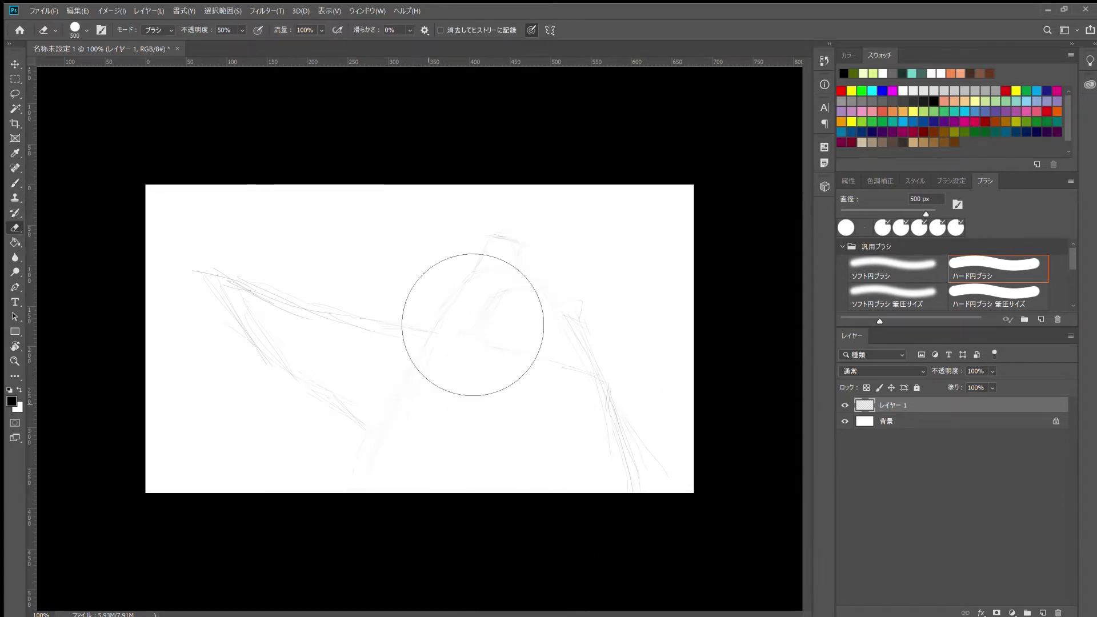
pyautogui.moveTo(470, 326)
pyautogui.mouseDown()
pyautogui.moveTo(514, 269)
pyautogui.moveTo(320, 484)
pyautogui.mouseUp()
# Step: Redraw the peak lines, the right-shoulder lines and the left and center construction lines
pyautogui.press('b')
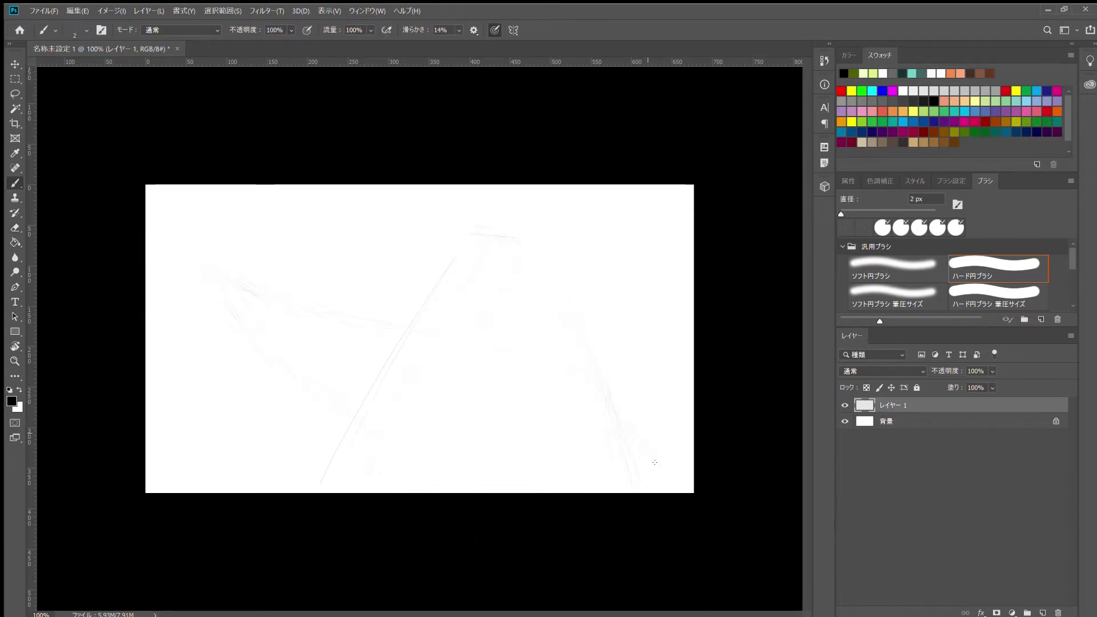
pyautogui.moveTo(505, 231); pyautogui.dragTo(497, 268)
pyautogui.moveTo(491, 230); pyautogui.dragTo(468, 225)
pyautogui.moveTo(486, 288)
pyautogui.mouseDown()
pyautogui.moveTo(449, 359)
pyautogui.moveTo(612, 388)
pyautogui.moveTo(557, 311)
pyautogui.mouseUp()
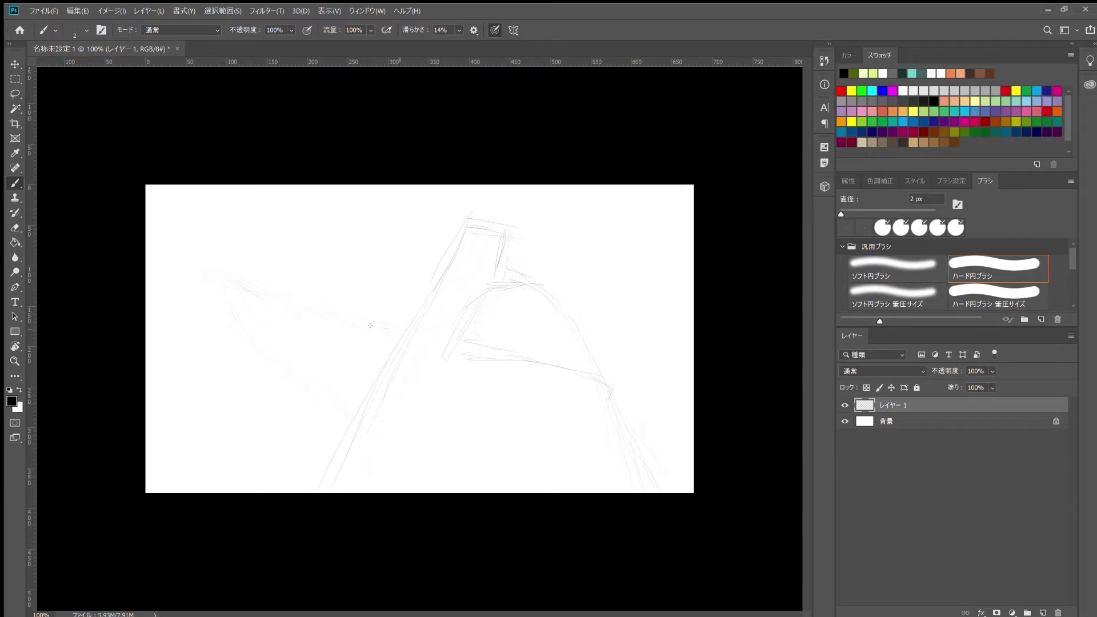
pyautogui.moveTo(175, 238); pyautogui.dragTo(275, 300)
pyautogui.moveTo(169, 241); pyautogui.dragTo(194, 331)
pyautogui.moveTo(283, 427); pyautogui.dragTo(337, 454)
pyautogui.moveTo(448, 343); pyautogui.dragTo(492, 359)
pyautogui.moveTo(479, 200); pyautogui.dragTo(513, 250)
# Step: Draw the long diagonal to the lower left, the curve under the head, a hand stroke and an eye line
pyautogui.press('e')
pyautogui.press('b')
pyautogui.moveTo(467, 221); pyautogui.dragTo(453, 274)
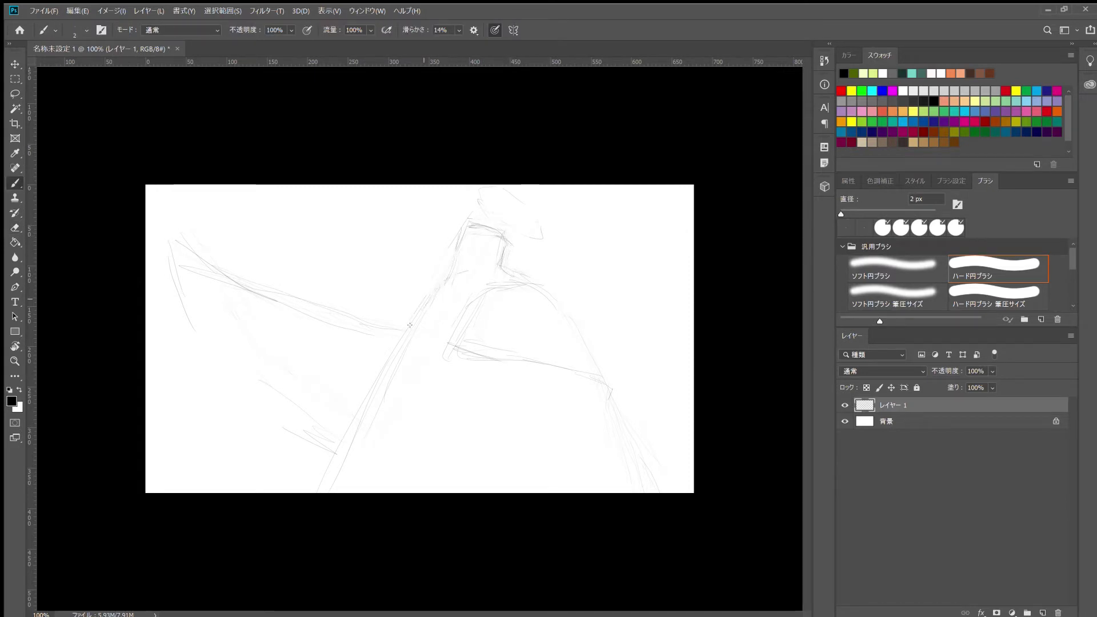
pyautogui.moveTo(409, 325); pyautogui.dragTo(338, 488)
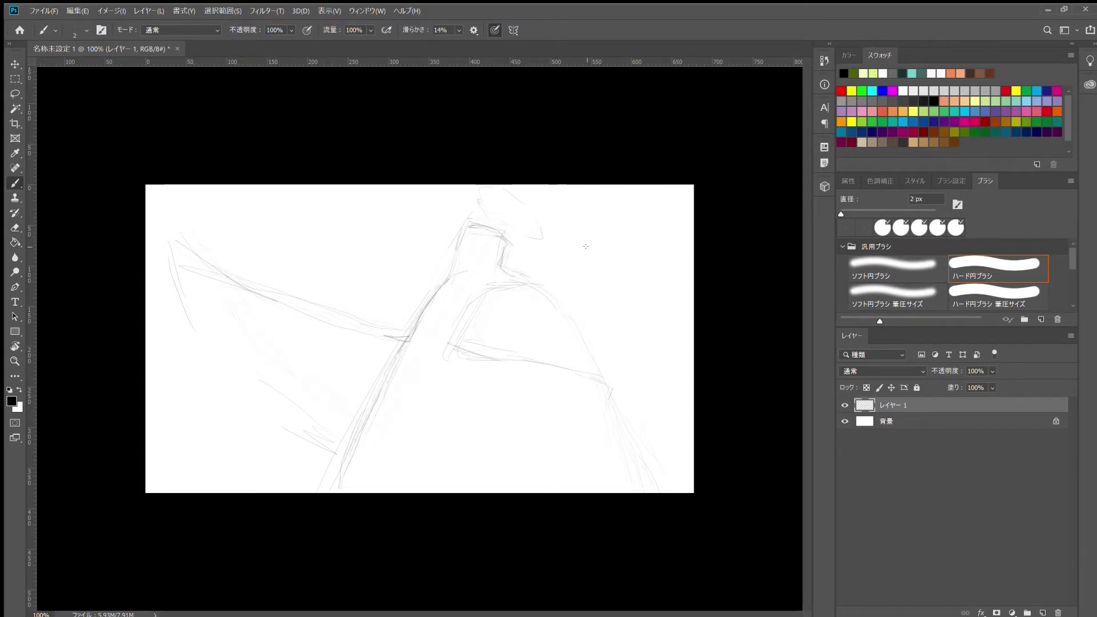
pyautogui.moveTo(461, 335); pyautogui.dragTo(455, 350)
pyautogui.moveTo(495, 289); pyautogui.dragTo(459, 324)
pyautogui.moveTo(498, 287); pyautogui.dragTo(519, 285)
pyautogui.moveTo(556, 349)
pyautogui.mouseDown()
pyautogui.moveTo(581, 354)
pyautogui.moveTo(548, 337)
pyautogui.moveTo(595, 357)
pyautogui.moveTo(600, 375)
pyautogui.mouseUp()
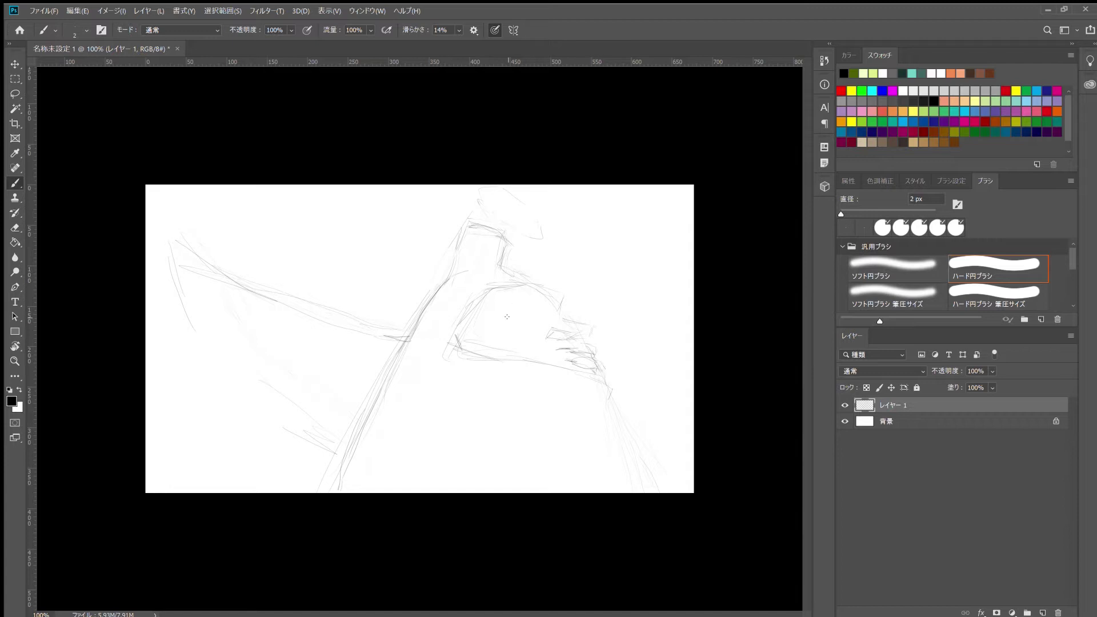
pyautogui.moveTo(500, 316)
pyautogui.mouseDown()
pyautogui.moveTo(534, 322)
pyautogui.moveTo(512, 295)
pyautogui.moveTo(553, 326)
pyautogui.moveTo(530, 322)
pyautogui.mouseUp()
# Step: Outline the neck, head and hand, then lighten the dark neck and head outline
pyautogui.press('e')
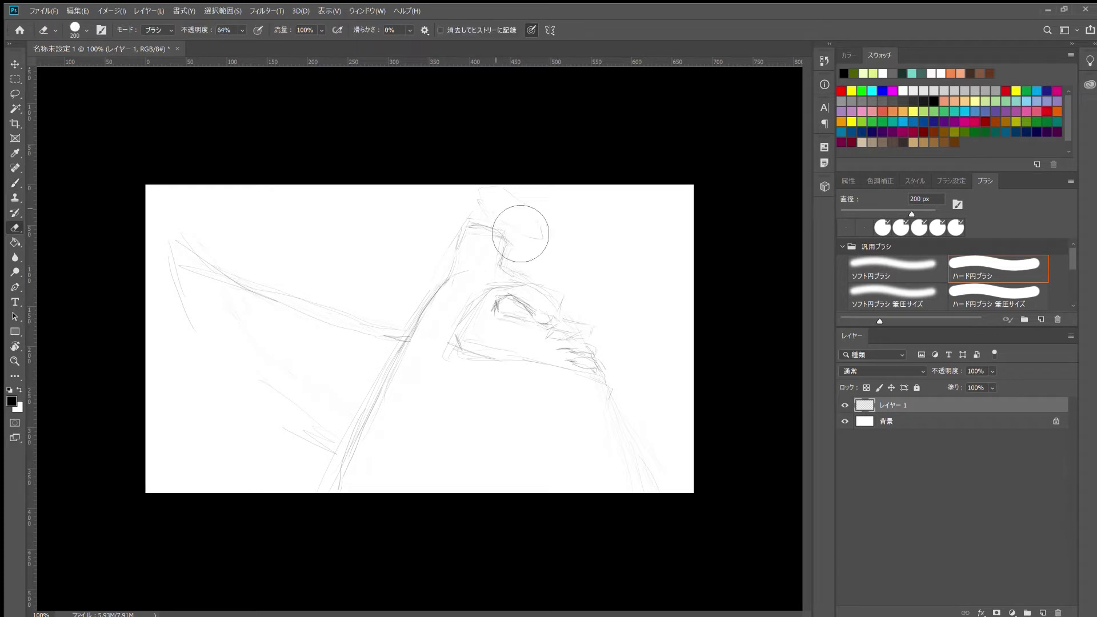
pyautogui.press('b')
pyautogui.moveTo(444, 281)
pyautogui.mouseDown()
pyautogui.moveTo(494, 228)
pyautogui.moveTo(505, 270)
pyautogui.mouseUp()
pyautogui.moveTo(563, 311)
pyautogui.mouseDown()
pyautogui.moveTo(553, 281)
pyautogui.moveTo(517, 285)
pyautogui.moveTo(457, 337)
pyautogui.moveTo(599, 380)
pyautogui.moveTo(616, 403)
pyautogui.mouseUp()
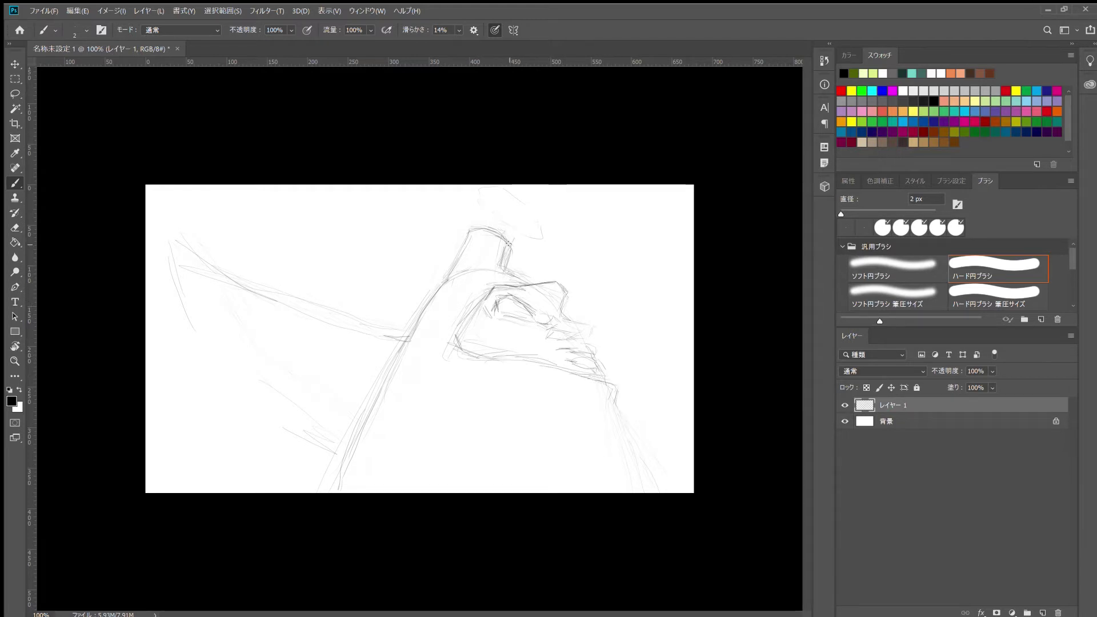
pyautogui.press('e')
pyautogui.moveTo(506, 240)
pyautogui.mouseDown()
pyautogui.moveTo(538, 294)
pyautogui.moveTo(508, 287)
pyautogui.moveTo(472, 231)
pyautogui.moveTo(445, 284)
pyautogui.mouseUp()
pyautogui.press('b')
# Step: Darken the neck's left side and arm line, and extend the left arm with a long diagonal
pyautogui.moveTo(465, 237); pyautogui.dragTo(405, 341)
pyautogui.moveTo(444, 286)
pyautogui.mouseDown()
pyautogui.moveTo(395, 351)
pyautogui.moveTo(405, 355)
pyautogui.moveTo(341, 468)
pyautogui.mouseUp()
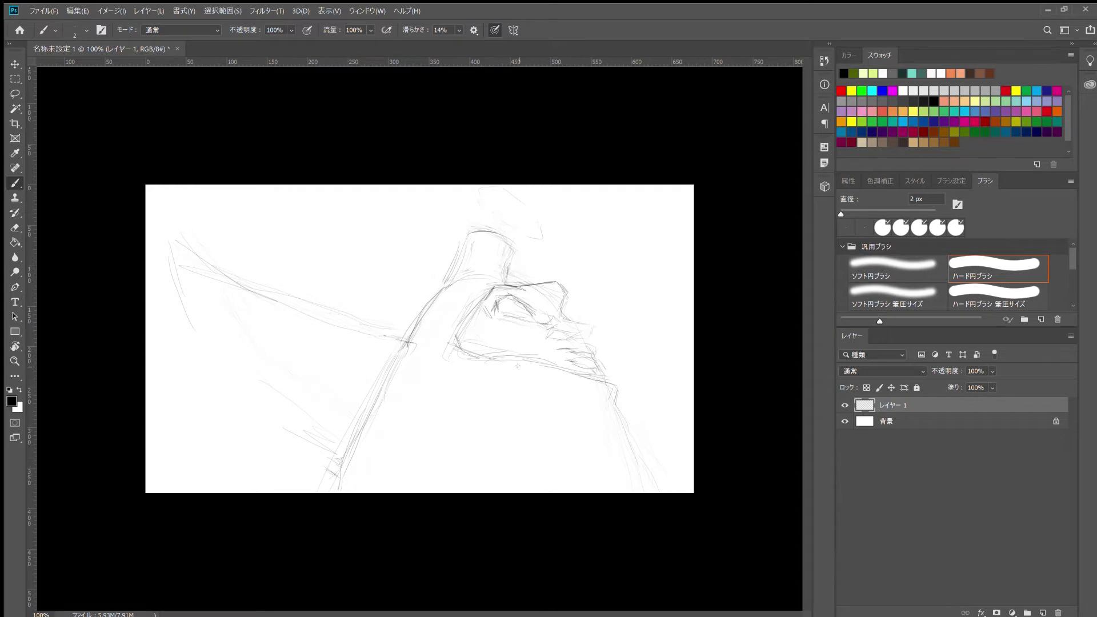
pyautogui.moveTo(623, 405); pyautogui.dragTo(618, 416)
pyautogui.moveTo(266, 231)
pyautogui.mouseDown()
pyautogui.moveTo(157, 239)
pyautogui.moveTo(233, 279)
pyautogui.mouseUp()
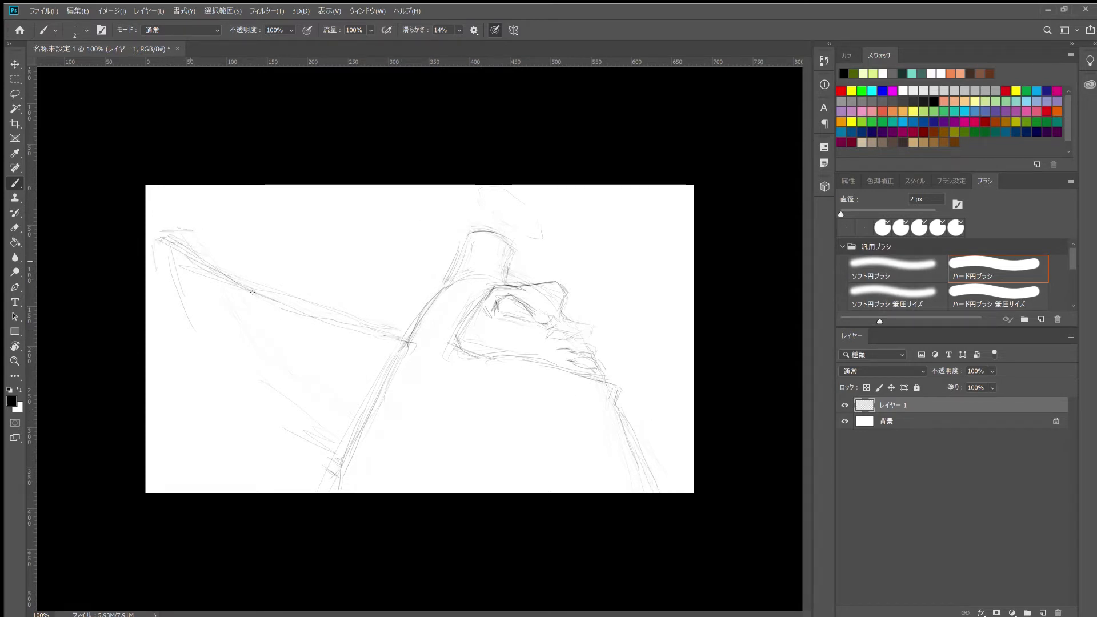
pyautogui.moveTo(169, 249); pyautogui.dragTo(209, 267)
pyautogui.moveTo(218, 344); pyautogui.dragTo(266, 394)
pyautogui.moveTo(317, 459); pyautogui.dragTo(328, 467)
# Step: Draw the left wing's lower diagonal edge and refine the neck's top and left edges
pyautogui.moveTo(192, 324); pyautogui.dragTo(317, 456)
pyautogui.moveTo(163, 278); pyautogui.dragTo(148, 245)
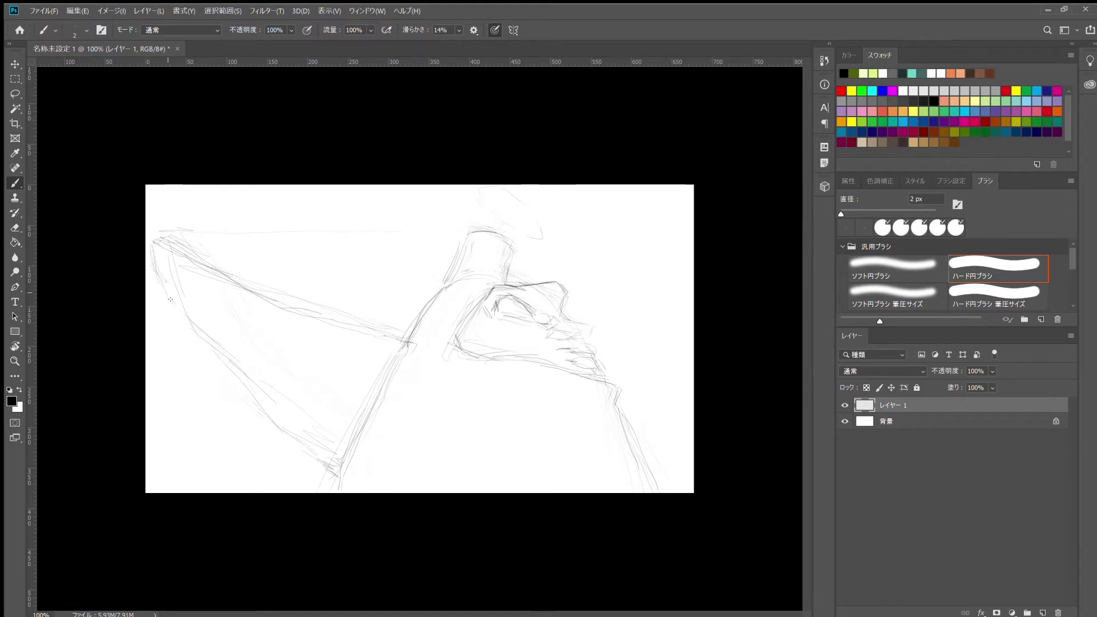
pyautogui.moveTo(174, 301); pyautogui.dragTo(212, 343)
pyautogui.moveTo(166, 240); pyautogui.dragTo(226, 284)
pyautogui.moveTo(486, 215)
pyautogui.mouseDown()
pyautogui.moveTo(497, 229)
pyautogui.moveTo(481, 188)
pyautogui.moveTo(495, 217)
pyautogui.moveTo(526, 234)
pyautogui.mouseUp()
pyautogui.moveTo(439, 284)
pyautogui.mouseDown()
pyautogui.moveTo(407, 345)
pyautogui.moveTo(430, 300)
pyautogui.mouseUp()
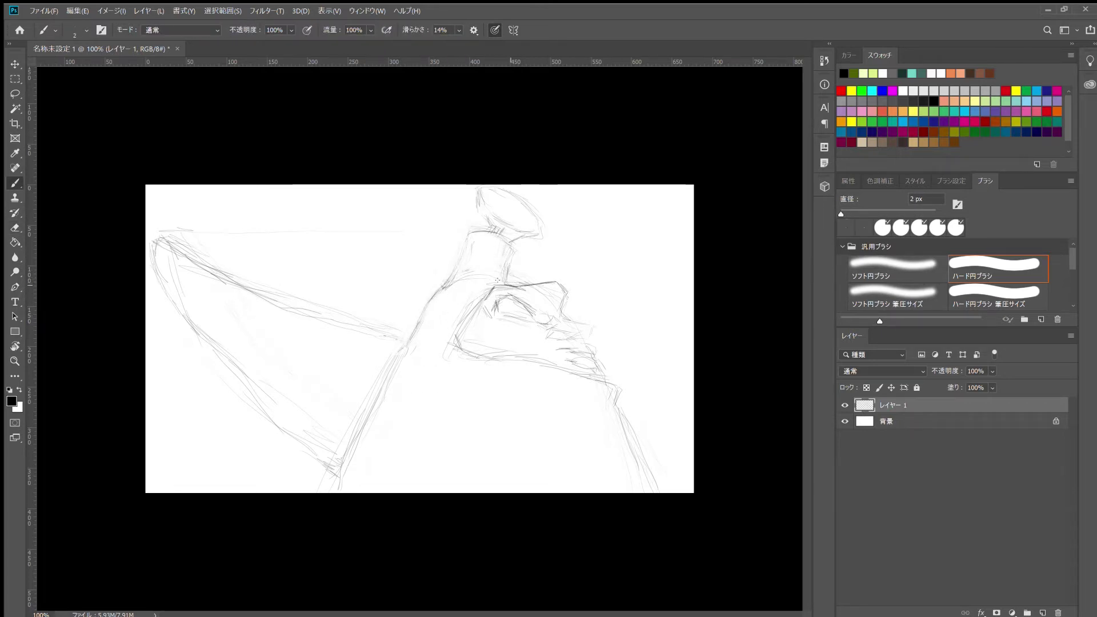
pyautogui.moveTo(377, 397)
pyautogui.mouseDown()
pyautogui.moveTo(354, 463)
pyautogui.moveTo(362, 409)
pyautogui.mouseUp()
# Step: Erase stray parts of the neck's left stroke and the right-side stroke
pyautogui.press('e')
pyautogui.press('b')
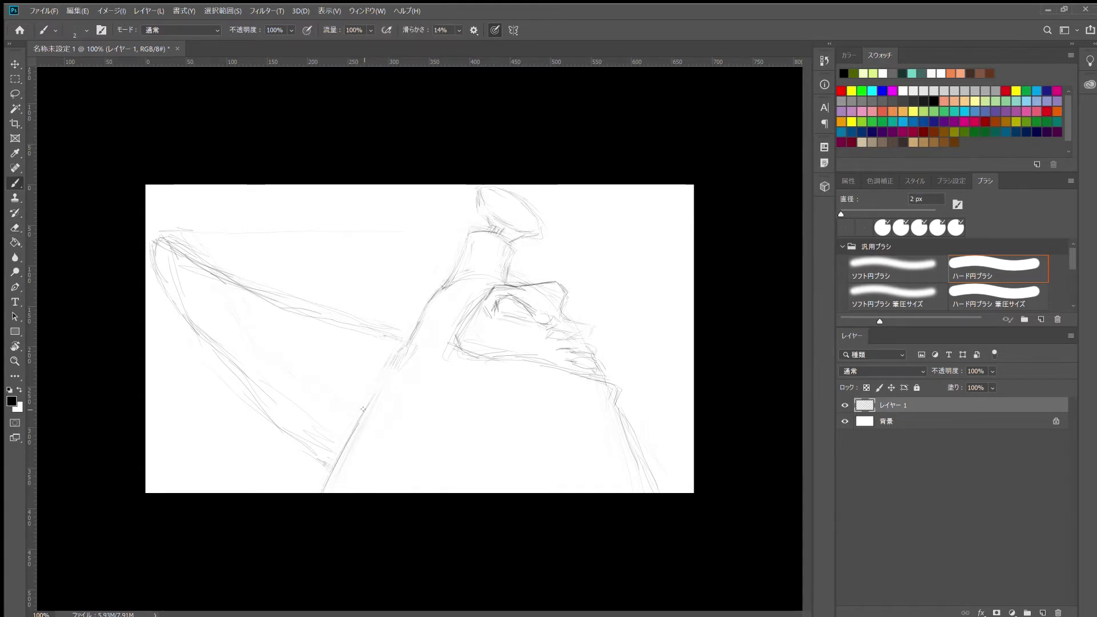
pyautogui.press('e')
pyautogui.moveTo(423, 320); pyautogui.dragTo(429, 350)
pyautogui.press('b')
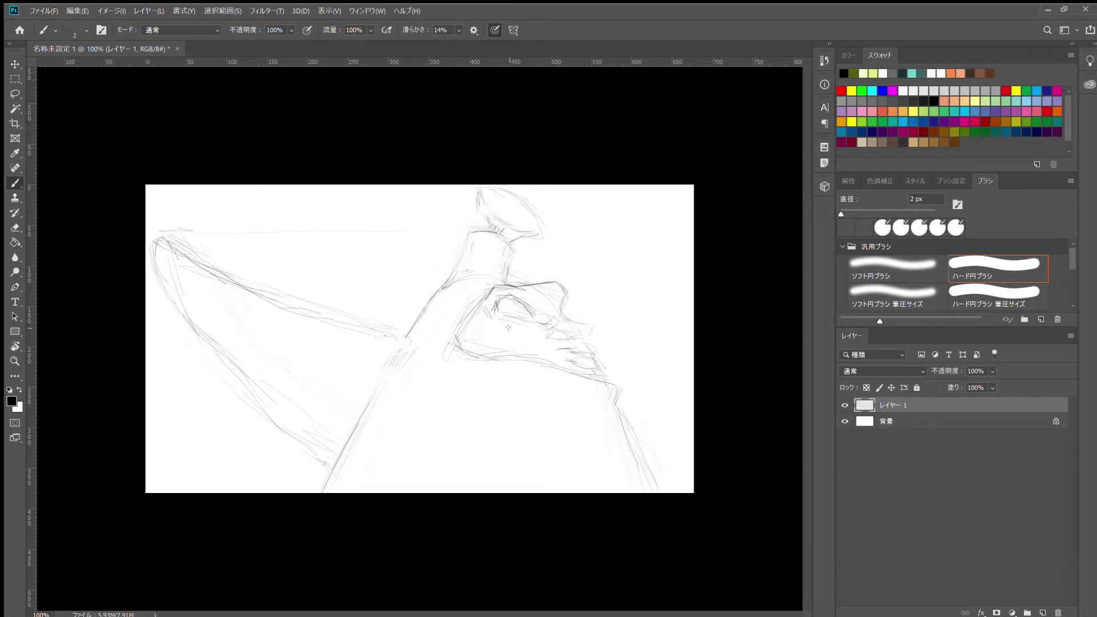
pyautogui.press('e')
pyautogui.moveTo(621, 410); pyautogui.dragTo(630, 430)
# Step: Tidy the small marks on the face and add small marks near the hand
pyautogui.press('b')
pyautogui.press('e')
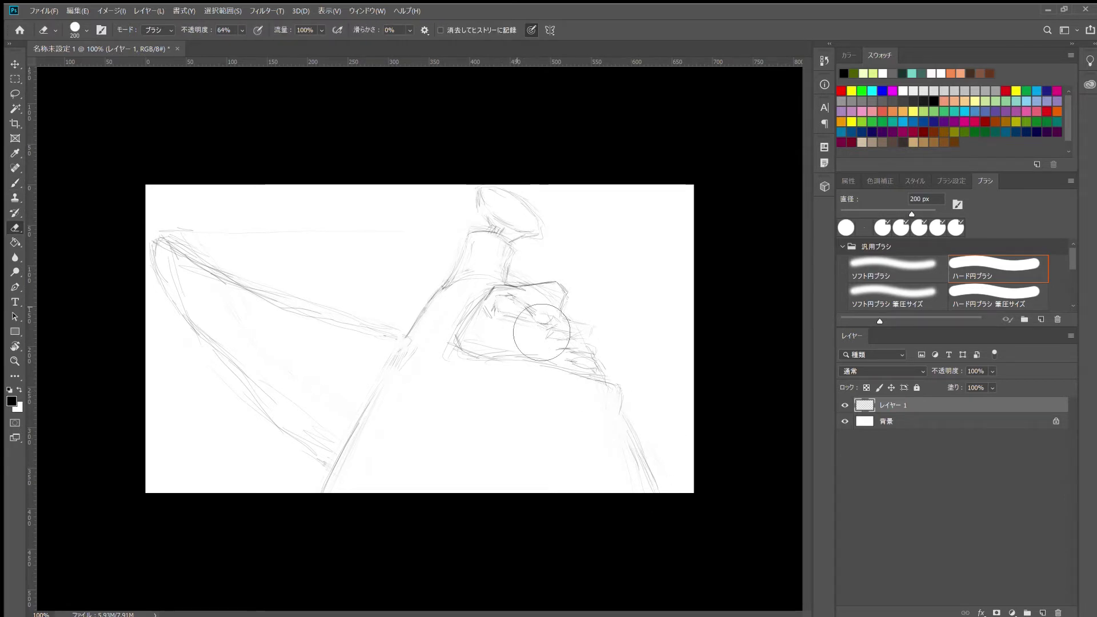
pyautogui.moveTo(520, 301); pyautogui.dragTo(500, 304)
pyautogui.press('b')
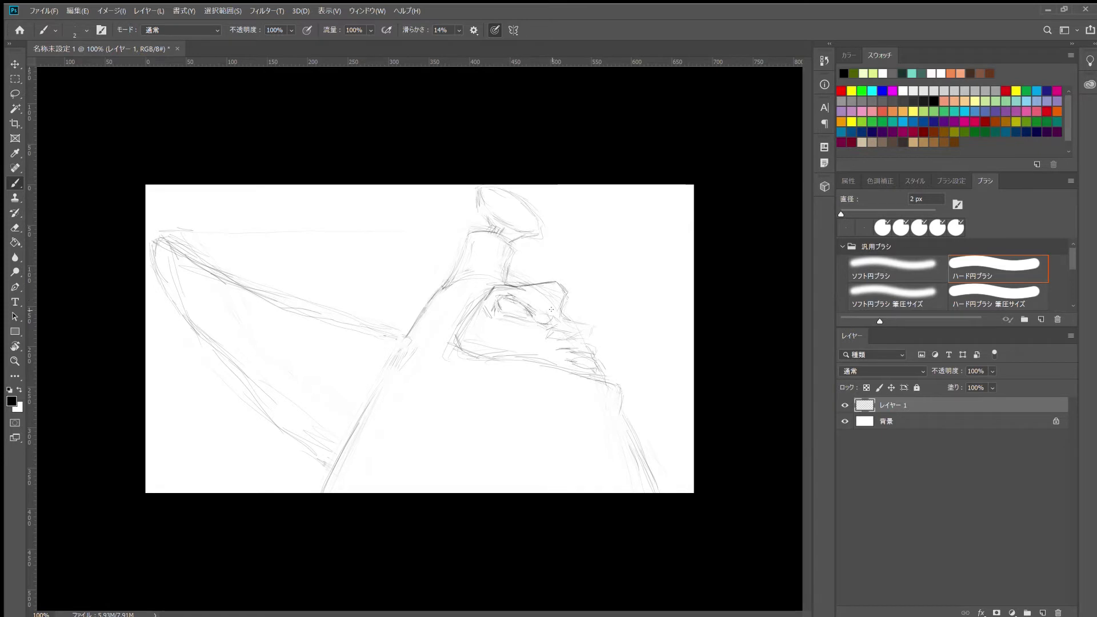
pyautogui.press('e')
pyautogui.press('b')
pyautogui.moveTo(562, 318); pyautogui.dragTo(579, 321)
pyautogui.press('e')
pyautogui.press('b')
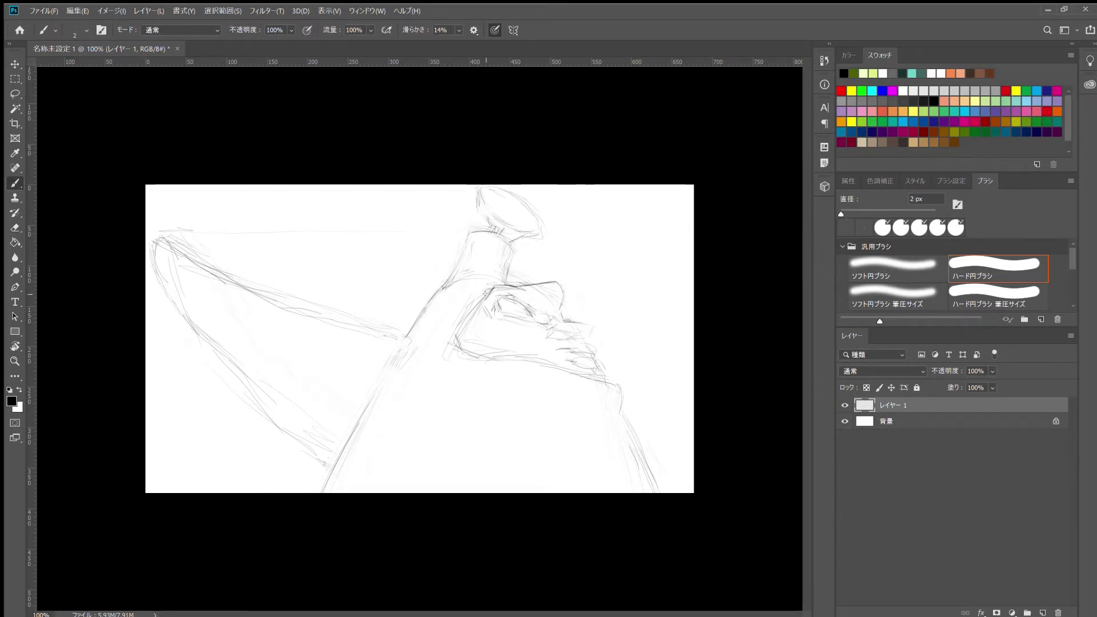
pyautogui.press('e')
pyautogui.press('b')
# Step: Draw a stroke beside the hand and sketch the finger lines
pyautogui.moveTo(481, 296)
pyautogui.mouseDown()
pyautogui.moveTo(521, 282)
pyautogui.moveTo(509, 286)
pyautogui.mouseUp()
pyautogui.press('e')
pyautogui.press('b')
pyautogui.press('e')
pyautogui.press('b')
pyautogui.moveTo(561, 325)
pyautogui.mouseDown()
pyautogui.moveTo(569, 357)
pyautogui.moveTo(577, 346)
pyautogui.moveTo(556, 352)
pyautogui.moveTo(594, 355)
pyautogui.mouseUp()
pyautogui.press('e')
pyautogui.press('b')
pyautogui.press('e')
pyautogui.press('b')
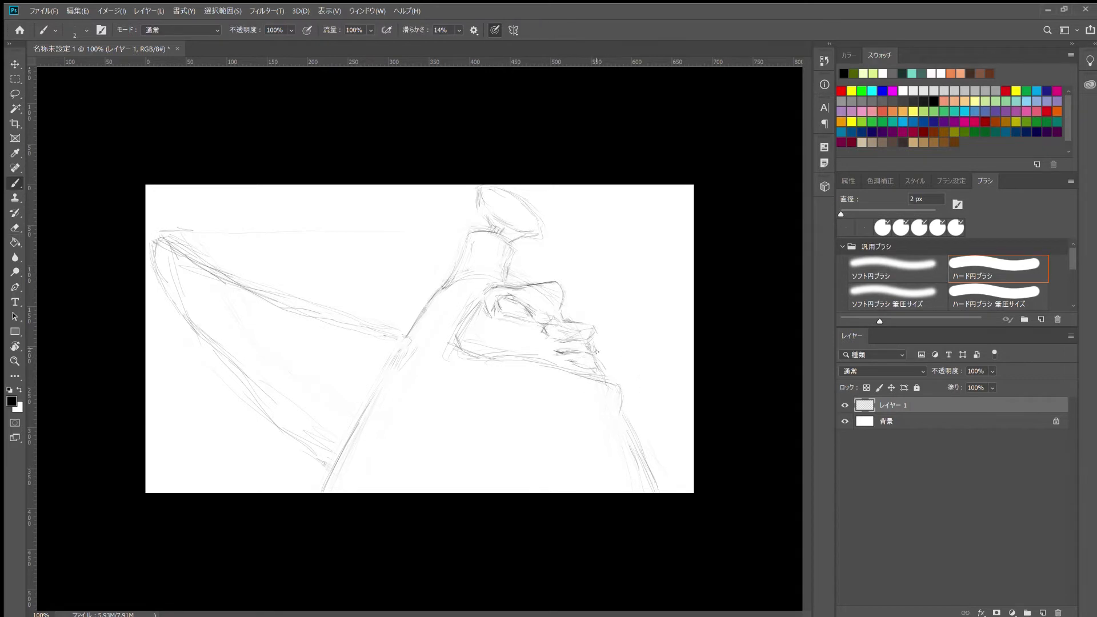
pyautogui.press('e')
pyautogui.press('b')
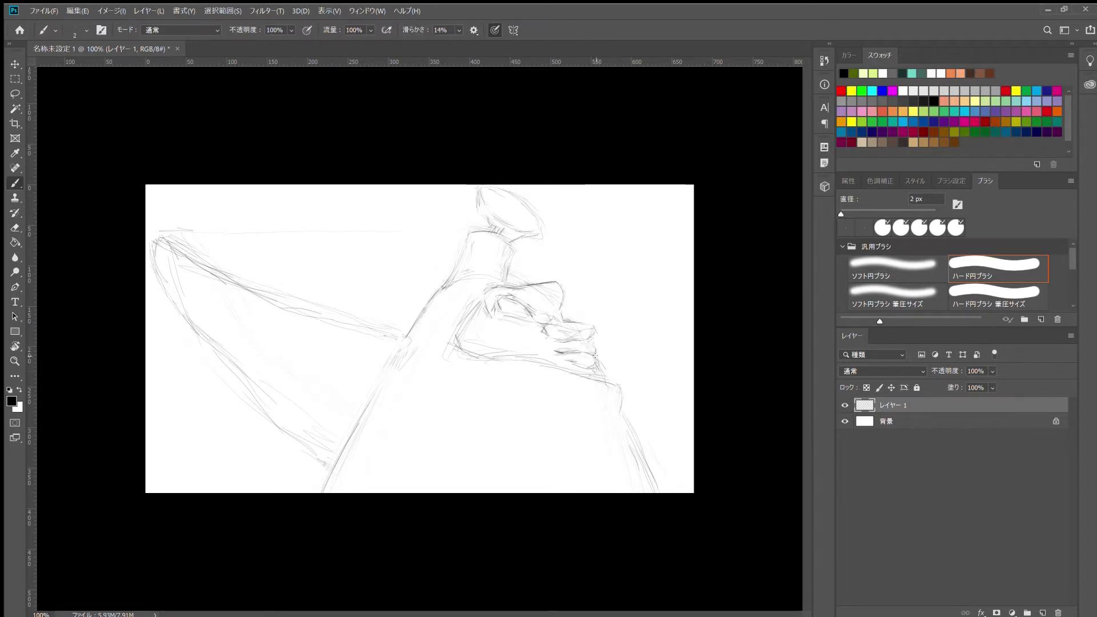
# Step: Refine the hand's knuckle outline and add a small dark mark on it
pyautogui.press('e')
pyautogui.press('b')
pyautogui.press('e')
pyautogui.press('b')
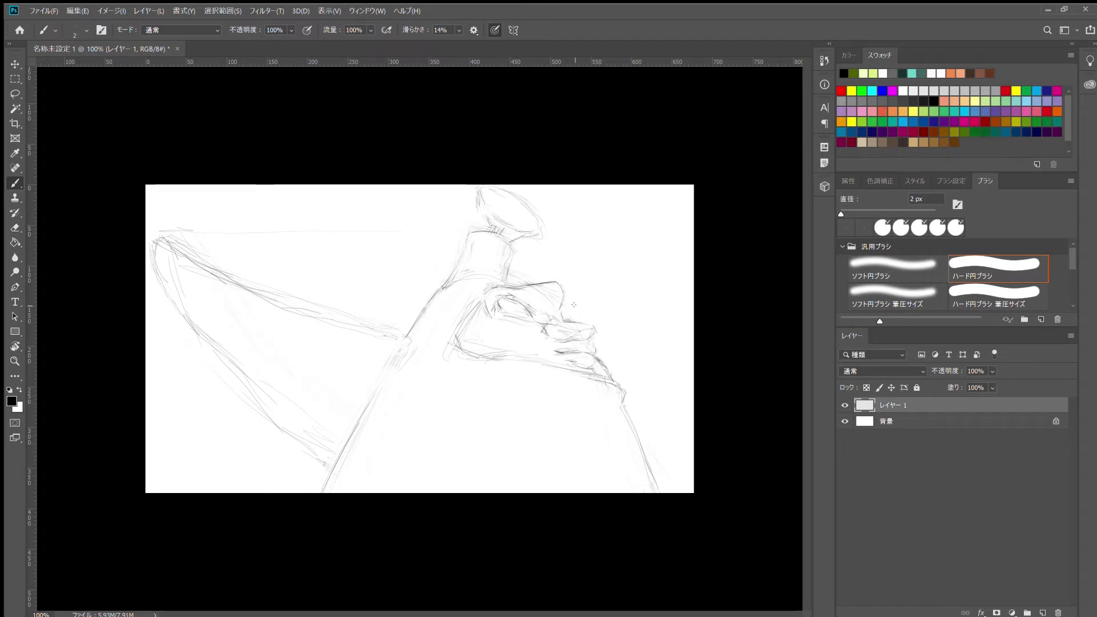
pyautogui.press('e')
pyautogui.press('b')
pyautogui.moveTo(593, 329); pyautogui.dragTo(596, 343)
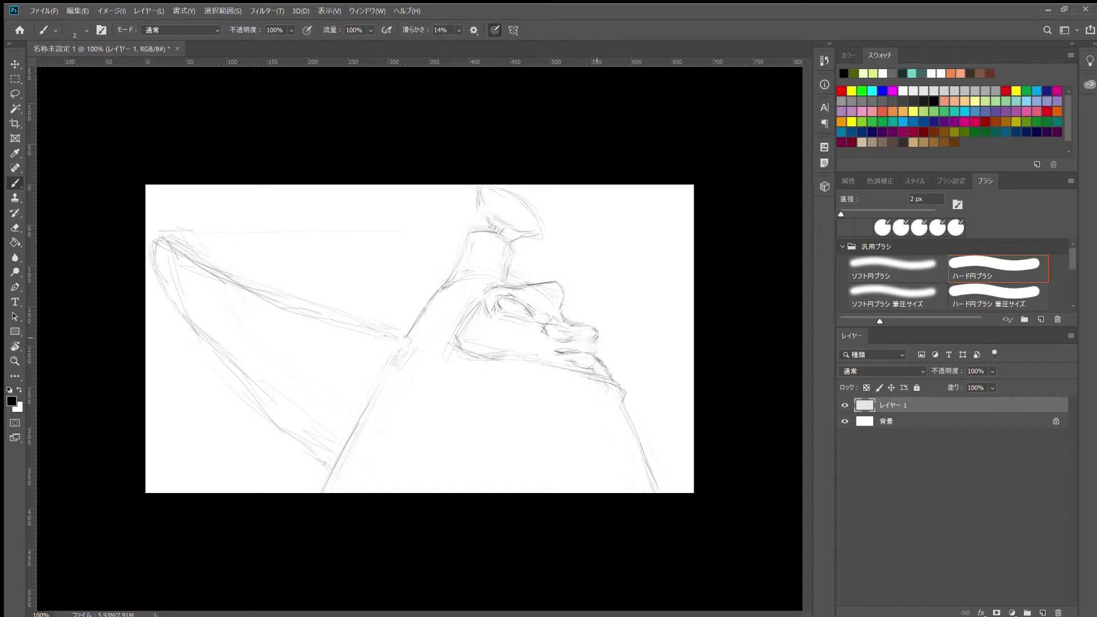
pyautogui.press('e')
pyautogui.press('b')
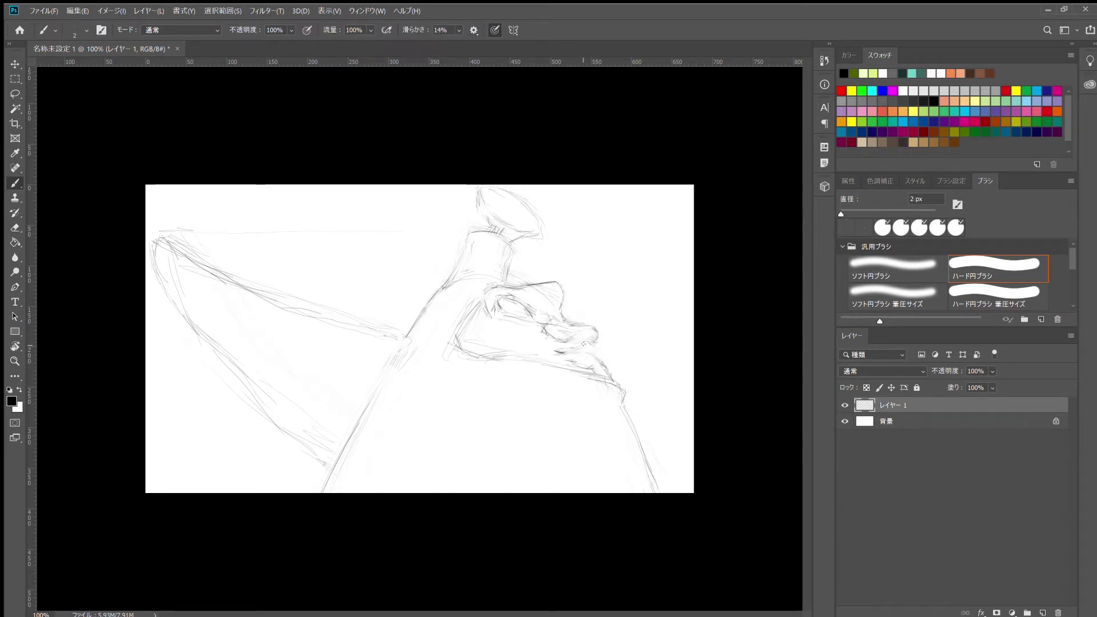
pyautogui.press('e')
pyautogui.press('b')
pyautogui.moveTo(593, 350); pyautogui.dragTo(594, 358)
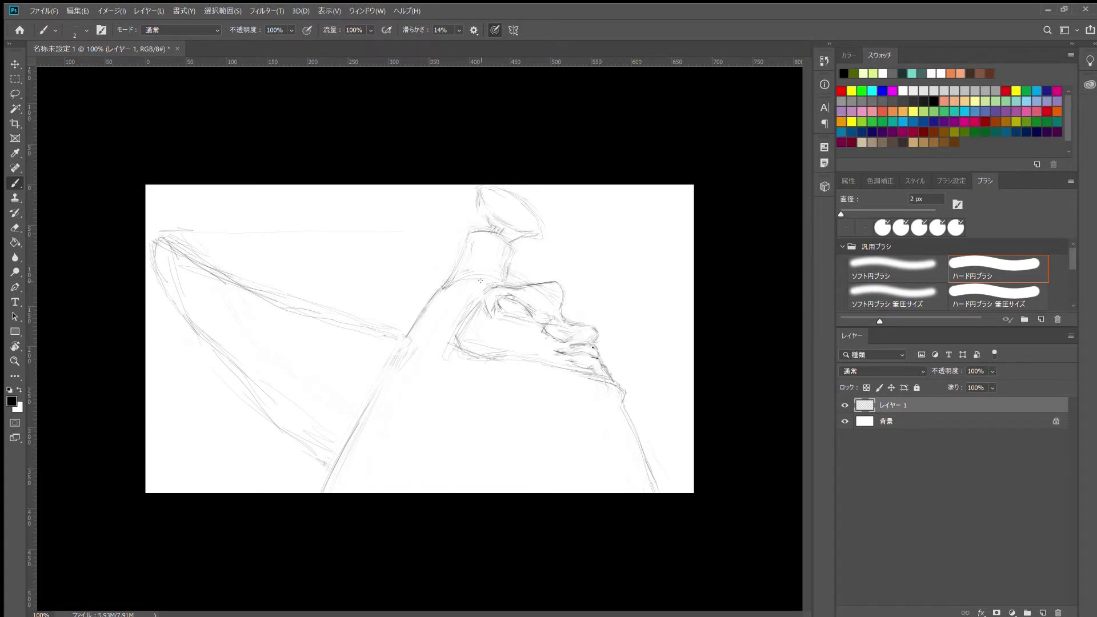
# Step: Add thin arm and lower strokes, erase stray lower marks, and sketch short collar strokes
pyautogui.moveTo(473, 294)
pyautogui.mouseDown()
pyautogui.moveTo(434, 304)
pyautogui.moveTo(451, 337)
pyautogui.moveTo(399, 392)
pyautogui.mouseUp()
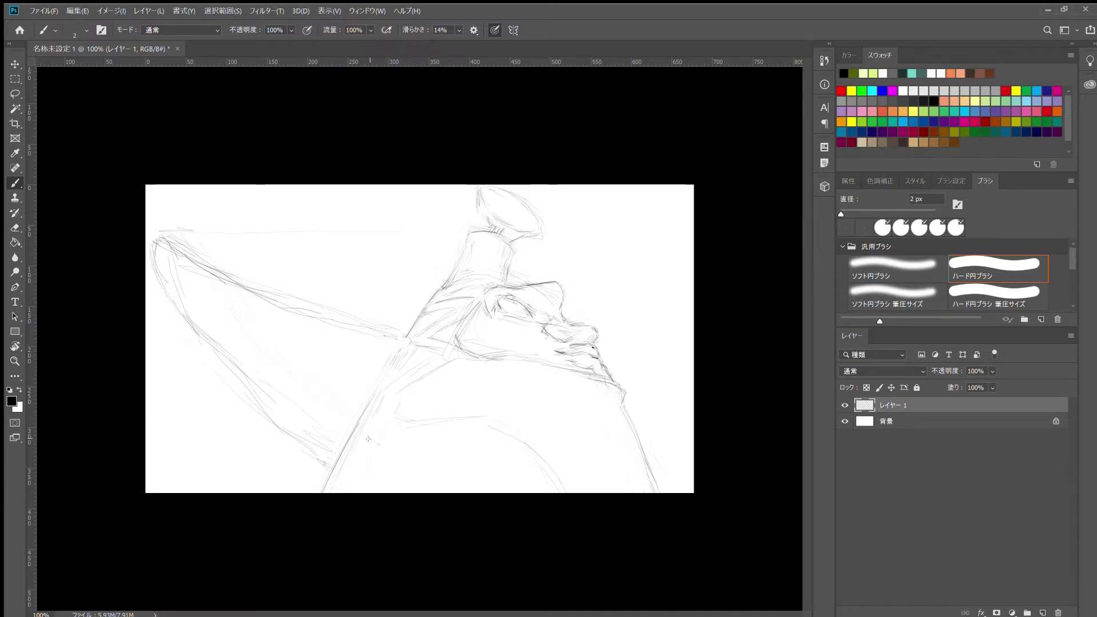
pyautogui.moveTo(450, 453); pyautogui.dragTo(476, 475)
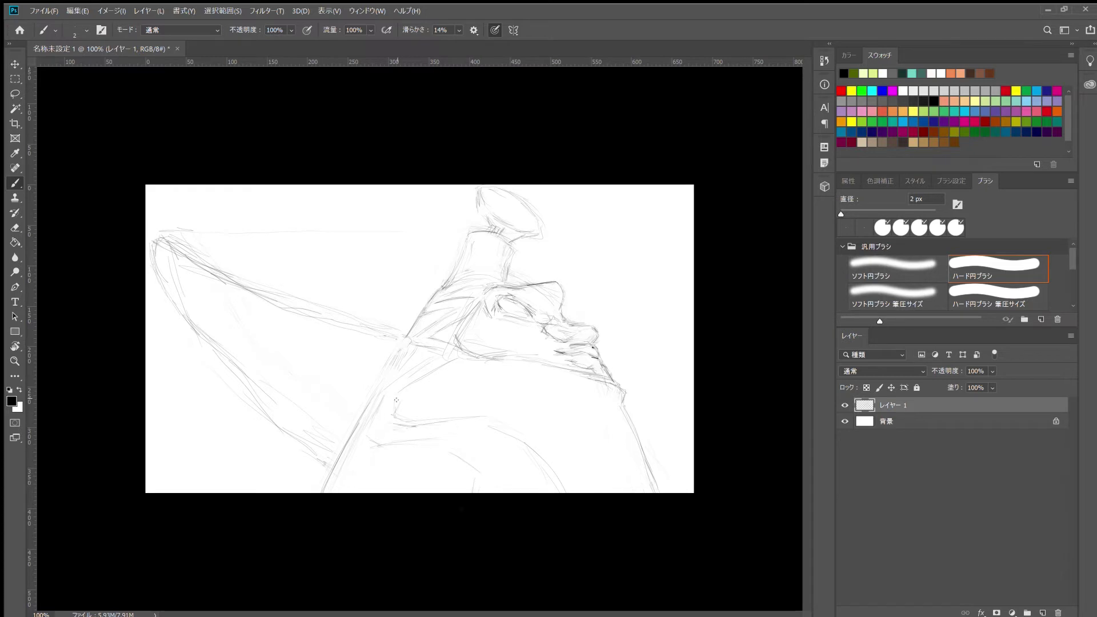
pyautogui.press('e')
pyautogui.moveTo(453, 379); pyautogui.dragTo(400, 400)
pyautogui.press('b')
pyautogui.press('e')
pyautogui.press('b')
pyautogui.moveTo(419, 355)
pyautogui.mouseDown()
pyautogui.moveTo(445, 347)
pyautogui.moveTo(407, 373)
pyautogui.moveTo(400, 411)
pyautogui.mouseUp()
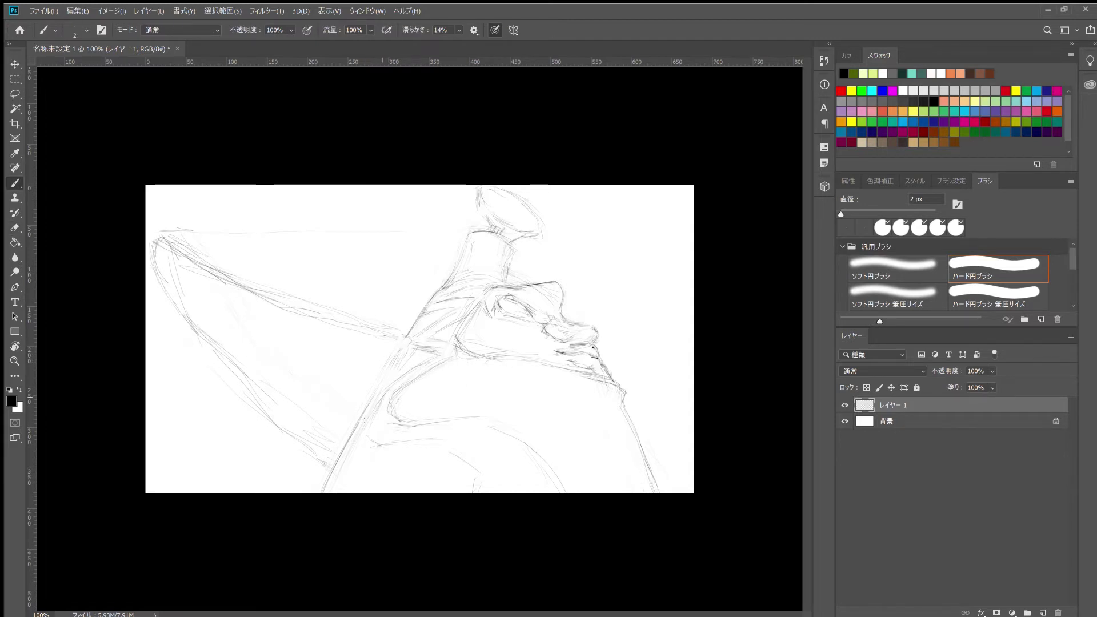
pyautogui.press('e')
pyautogui.press('b')
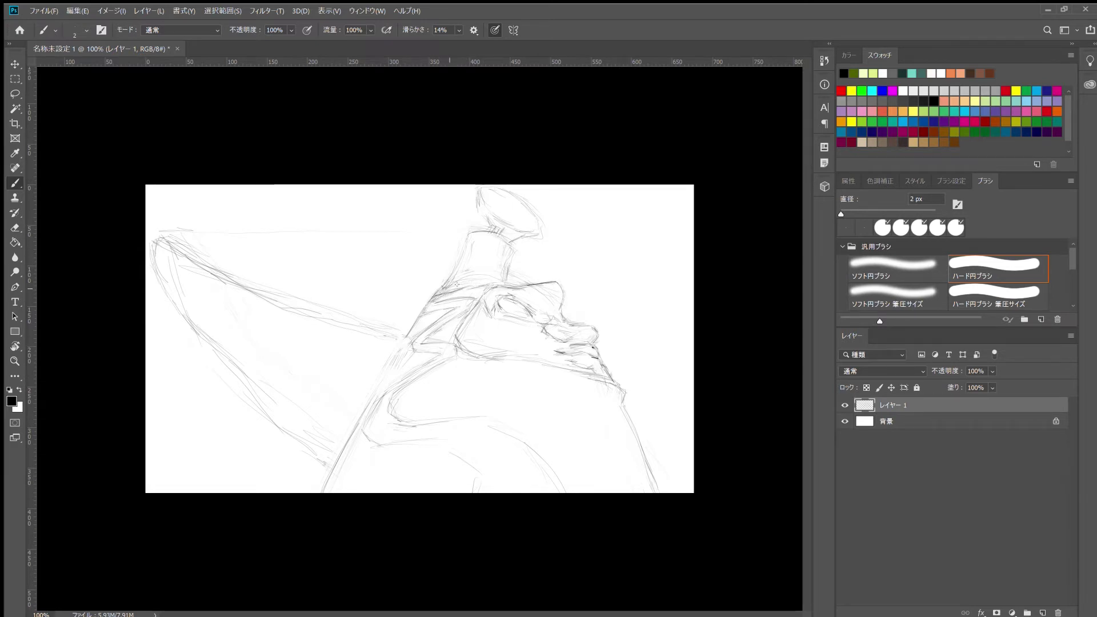
# Step: Shrink the eraser to 80 px and erase stray sketch lines on the body
pyautogui.press('e')
pyautogui.press('[')
pyautogui.press('[')
pyautogui.press('[')
pyautogui.moveTo(472, 294); pyautogui.dragTo(451, 302)
pyautogui.press('b')
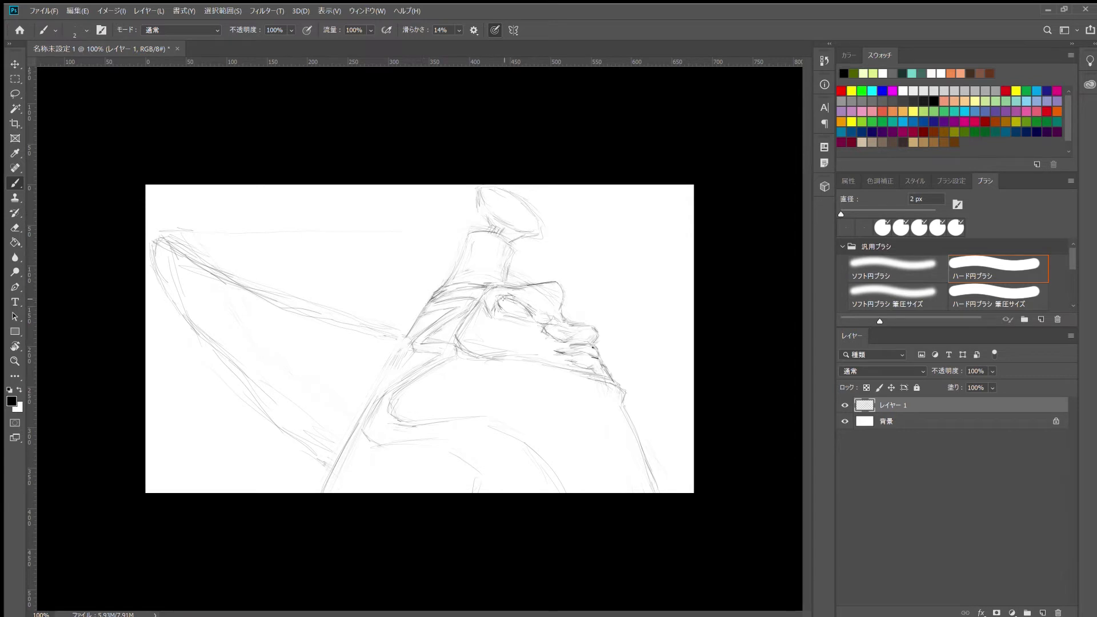
# Step: Redraw the head's left contour and darken and extend the lower curve to the right
pyautogui.moveTo(478, 215); pyautogui.dragTo(481, 231)
pyautogui.moveTo(389, 420); pyautogui.dragTo(479, 426)
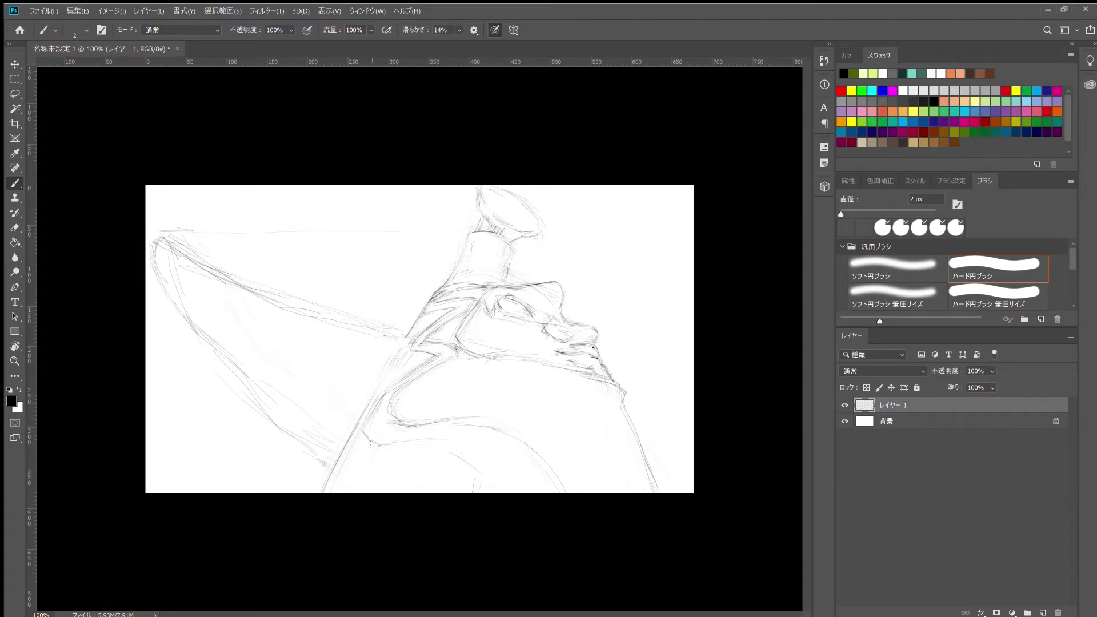
pyautogui.moveTo(378, 444)
pyautogui.mouseDown()
pyautogui.moveTo(437, 438)
pyautogui.moveTo(476, 490)
pyautogui.mouseUp()
pyautogui.press('e')
pyautogui.press('b')
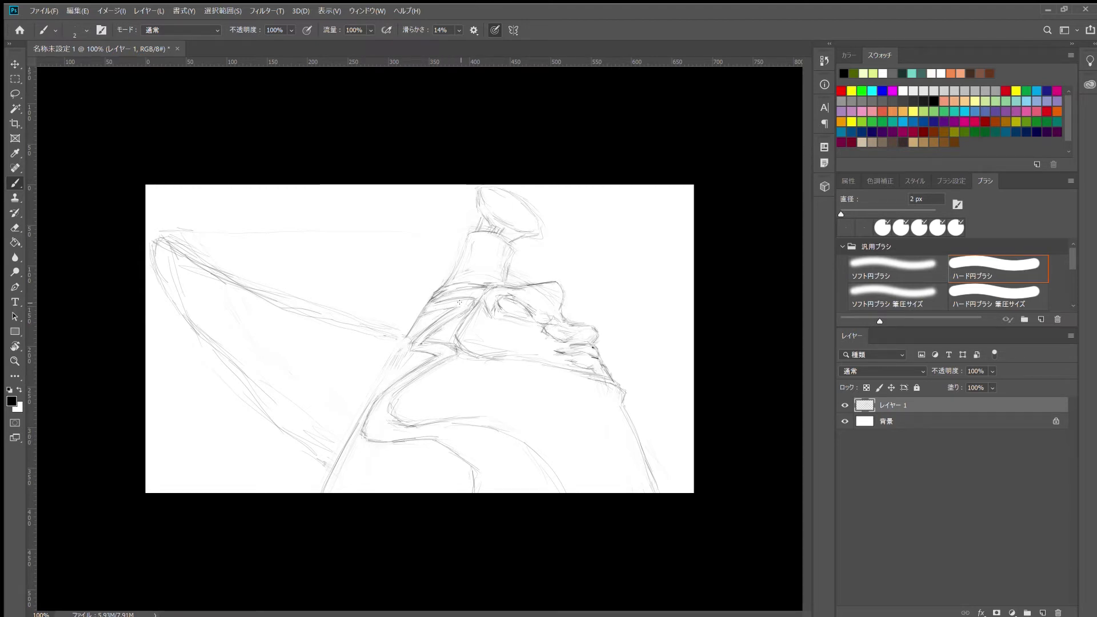
pyautogui.press('e')
pyautogui.press('b')
pyautogui.press('e')
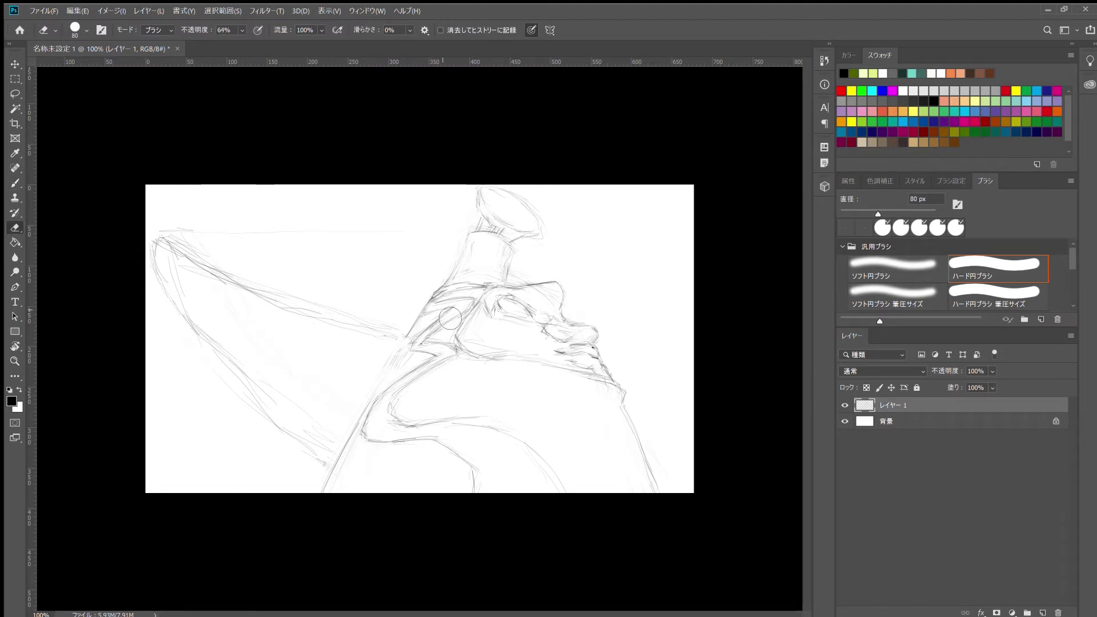
pyautogui.press('b')
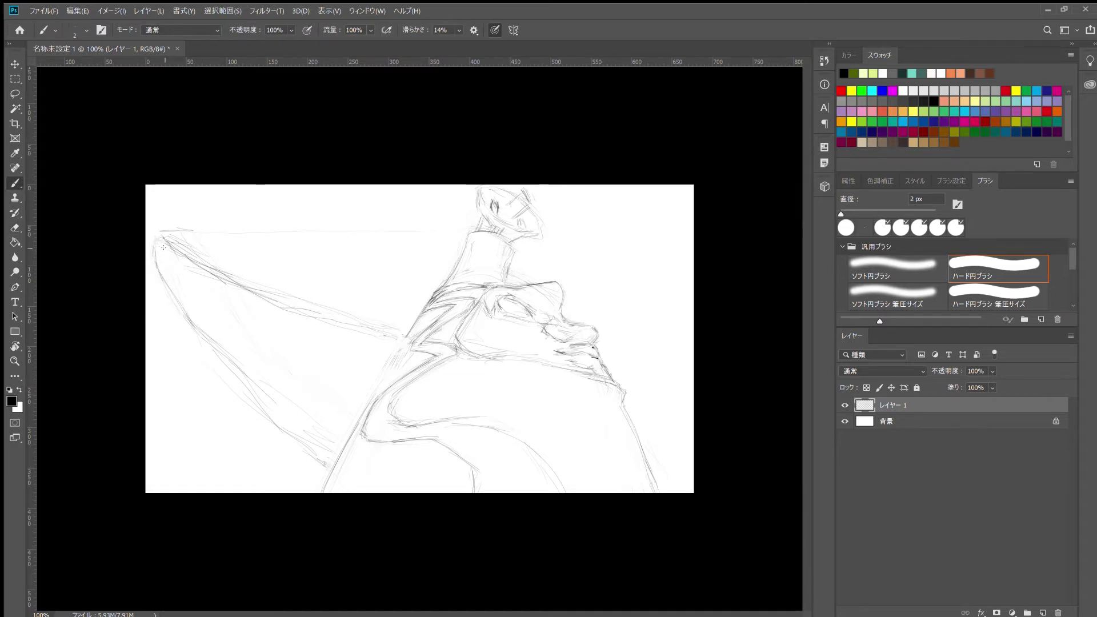
# Step: Draw a long line along the wing's top edge and strokes down its left edge
pyautogui.moveTo(152, 231)
pyautogui.mouseDown()
pyautogui.moveTo(153, 252)
pyautogui.moveTo(175, 258)
pyautogui.mouseUp()
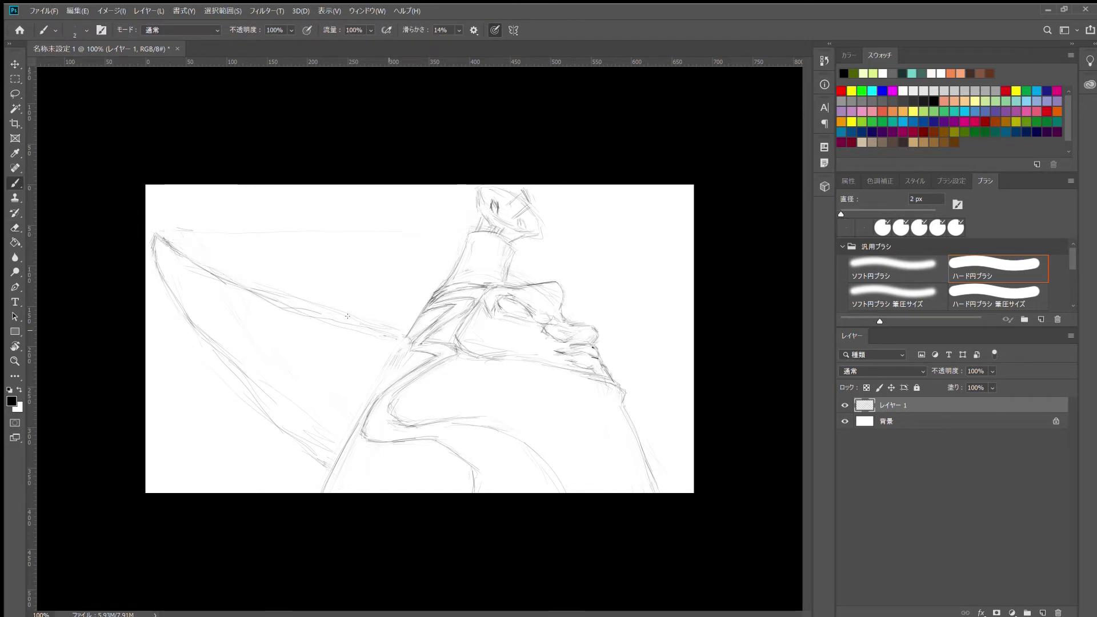
pyautogui.hotkey('ctrl', 'z')
pyautogui.moveTo(148, 233)
pyautogui.mouseDown()
pyautogui.moveTo(211, 279)
pyautogui.moveTo(361, 328)
pyautogui.mouseUp()
pyautogui.moveTo(147, 263); pyautogui.dragTo(235, 388)
pyautogui.moveTo(148, 262); pyautogui.dragTo(174, 304)
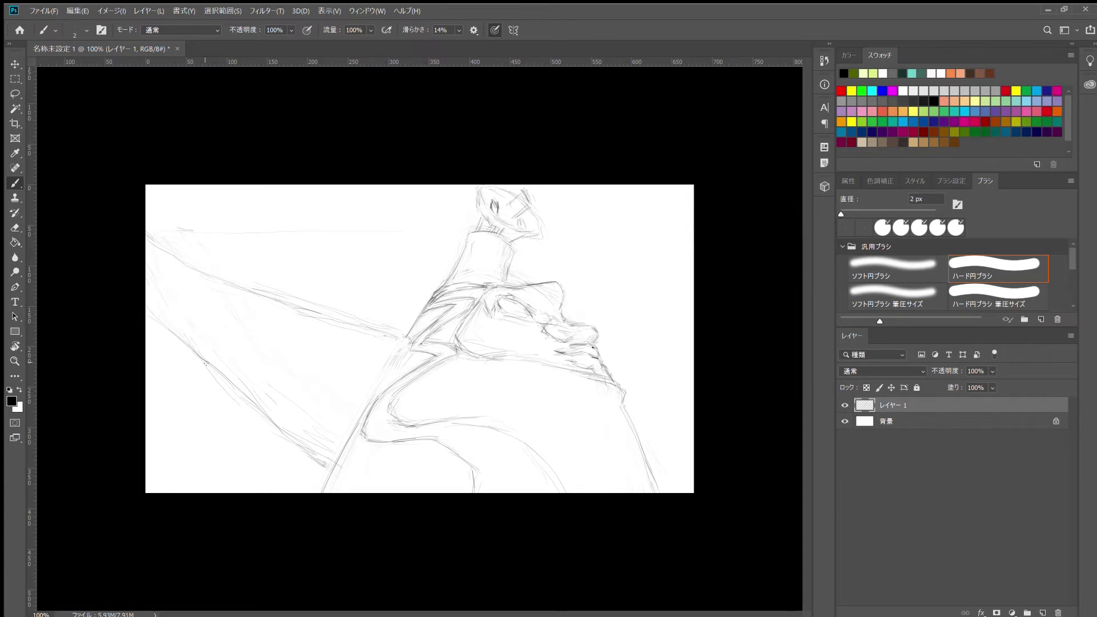
# Step: Add strokes on the lower wing and left edge, tracing a faint line along the wing edge
pyautogui.moveTo(274, 428); pyautogui.dragTo(313, 458)
pyautogui.moveTo(146, 292); pyautogui.dragTo(184, 347)
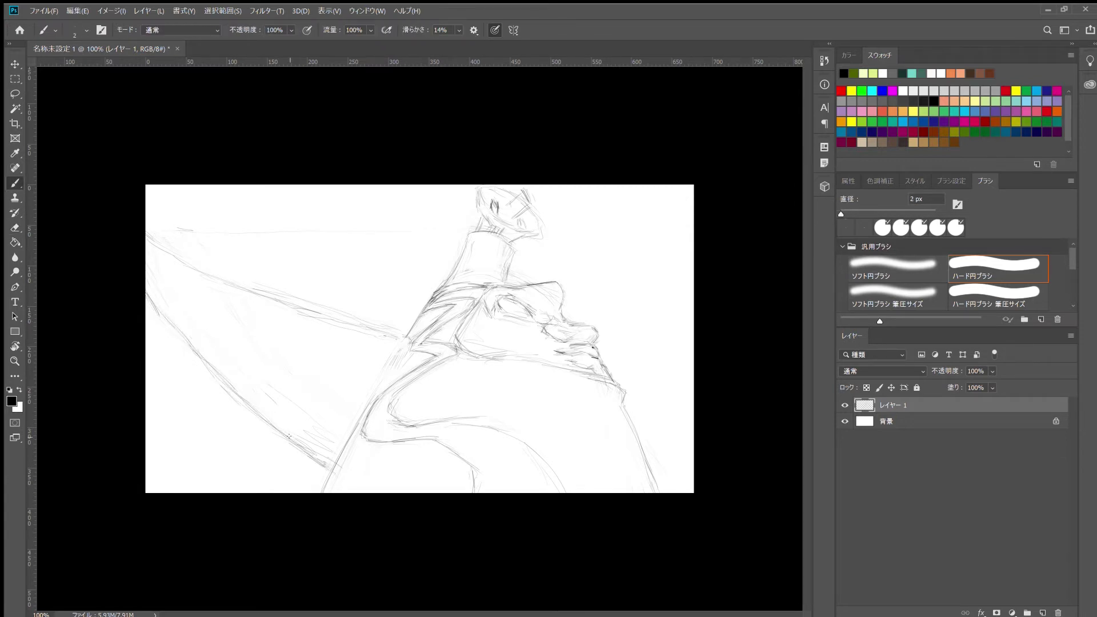
pyautogui.press('e')
pyautogui.press('b')
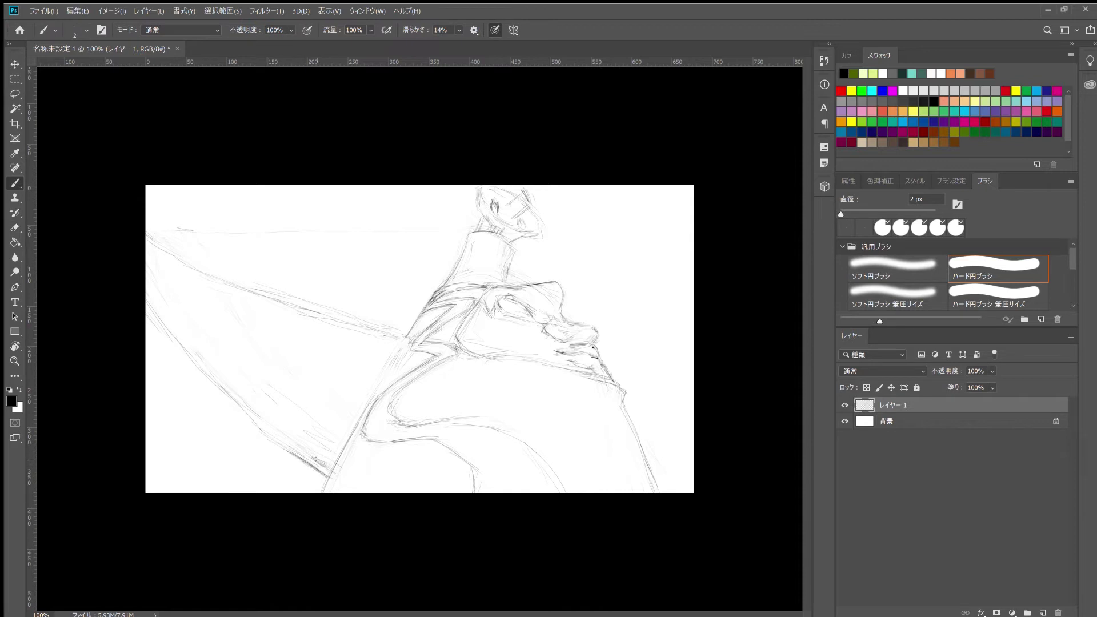
pyautogui.moveTo(315, 458); pyautogui.dragTo(322, 470)
pyautogui.press('e')
pyautogui.press('b')
# Step: Erase stray marks on the statue's face, alternating eraser and 2 px sketch brush
pyautogui.press('e')
pyautogui.press('b')
pyautogui.moveTo(543, 330)
pyautogui.mouseDown()
pyautogui.moveTo(560, 328)
pyautogui.moveTo(537, 330)
pyautogui.mouseUp()
pyautogui.press('e')
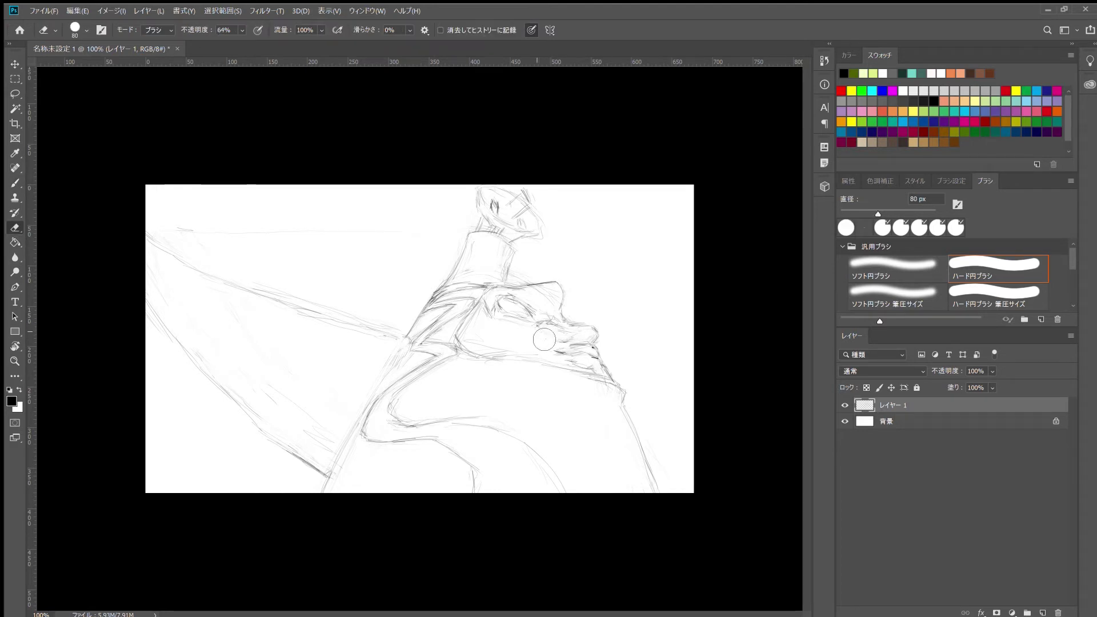
pyautogui.press('b')
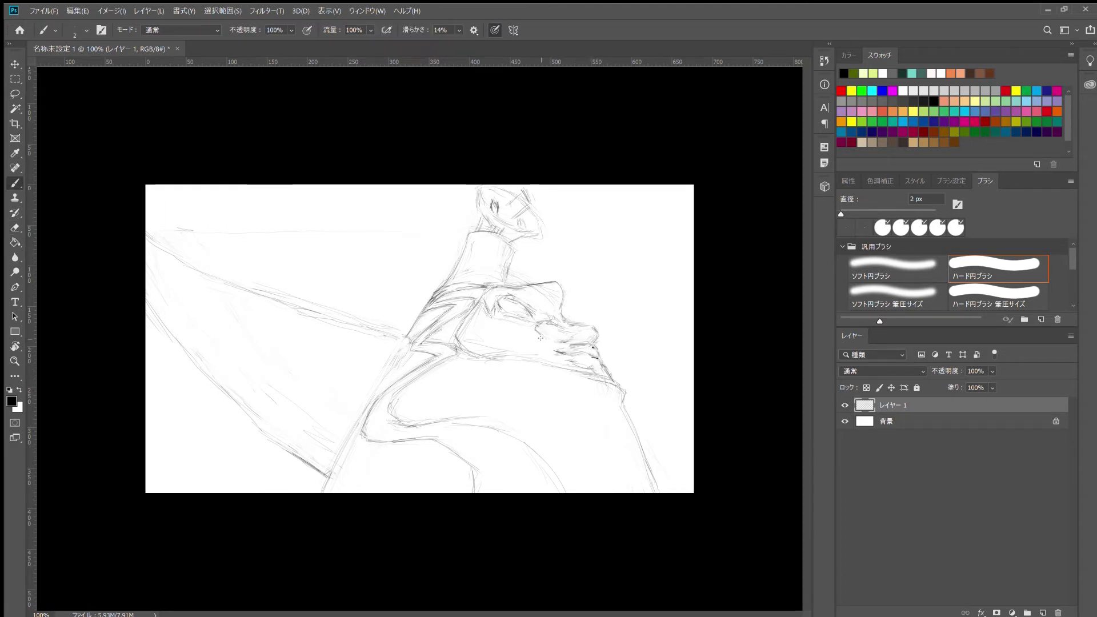
pyautogui.press('e')
pyautogui.press('b')
pyautogui.press('e')
pyautogui.press('b')
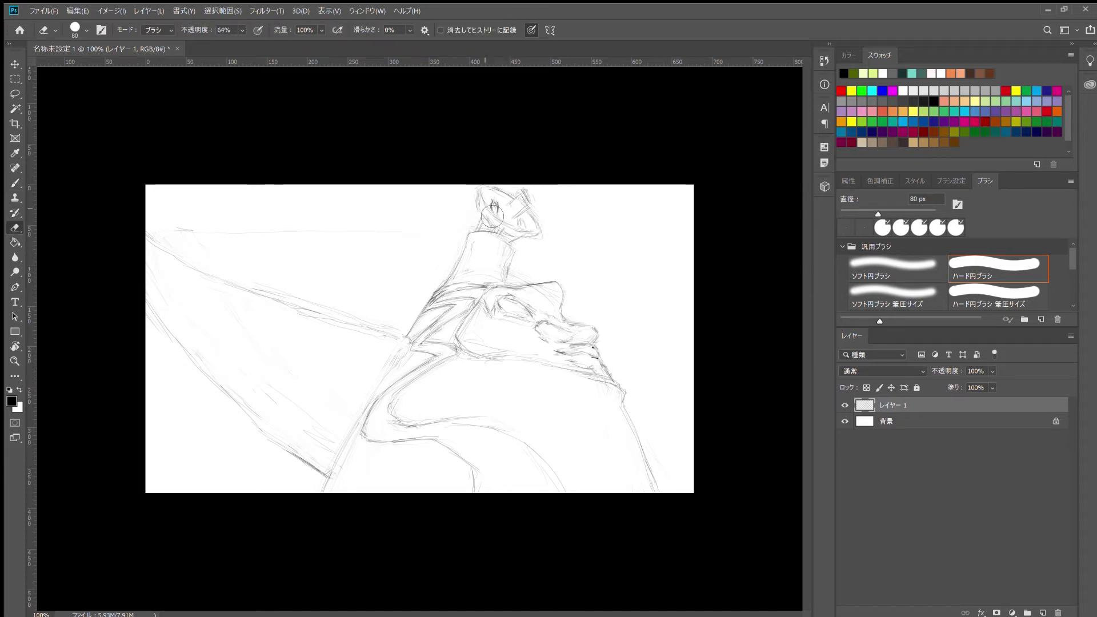
# Step: Redraw the head and sketch the dish shape on top, then add a layer beneath the sketch
pyautogui.press('e')
pyautogui.moveTo(490, 214)
pyautogui.mouseDown()
pyautogui.moveTo(503, 194)
pyautogui.moveTo(492, 216)
pyautogui.moveTo(508, 239)
pyautogui.mouseUp()
pyautogui.press('b')
pyautogui.press('e')
pyautogui.press('b')
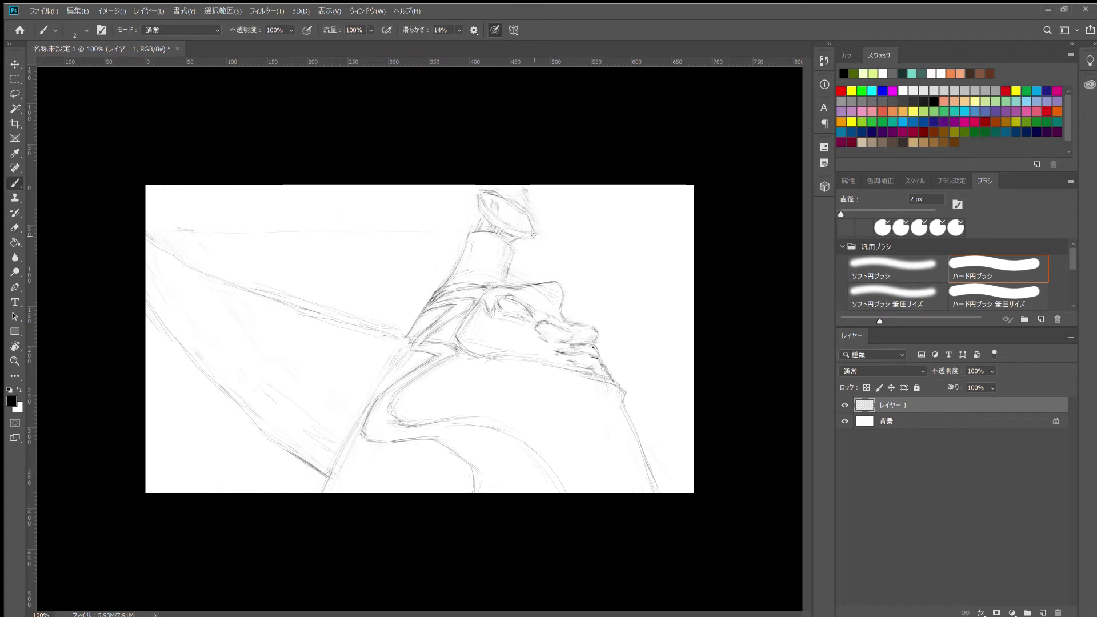
pyautogui.moveTo(486, 212); pyautogui.dragTo(526, 236)
pyautogui.moveTo(518, 194); pyautogui.dragTo(522, 208)
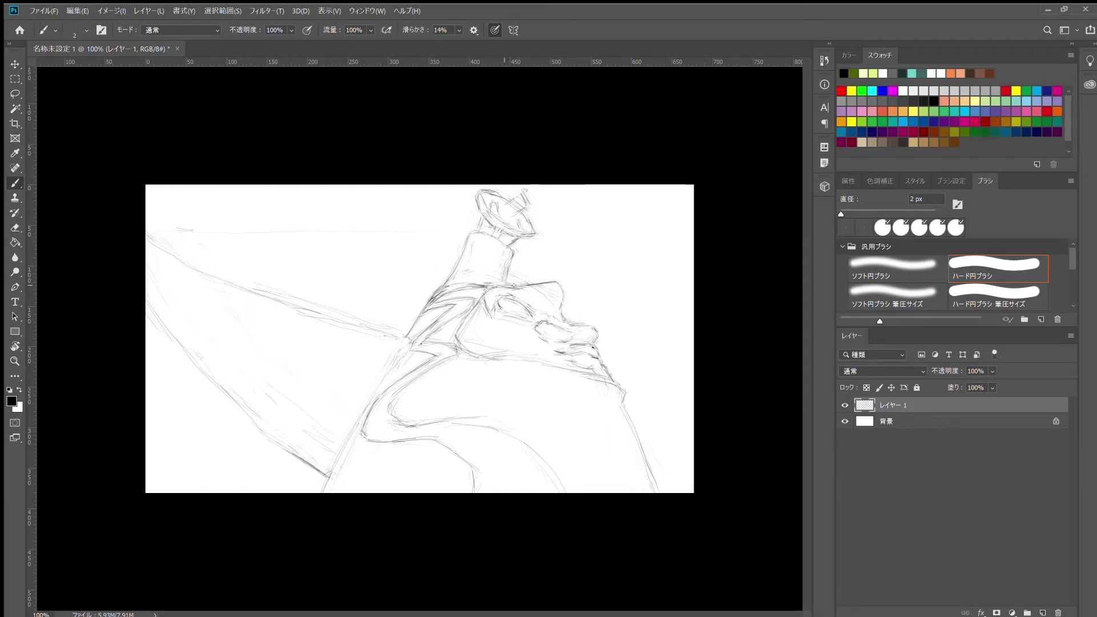
pyautogui.keyDown('ctrl'); pyautogui.click(1042, 613); pyautogui.keyUp('ctrl')
# Step: Paint a broad blue band, a blue lower-left corner and dark navy over the upper right
pyautogui.press('i')
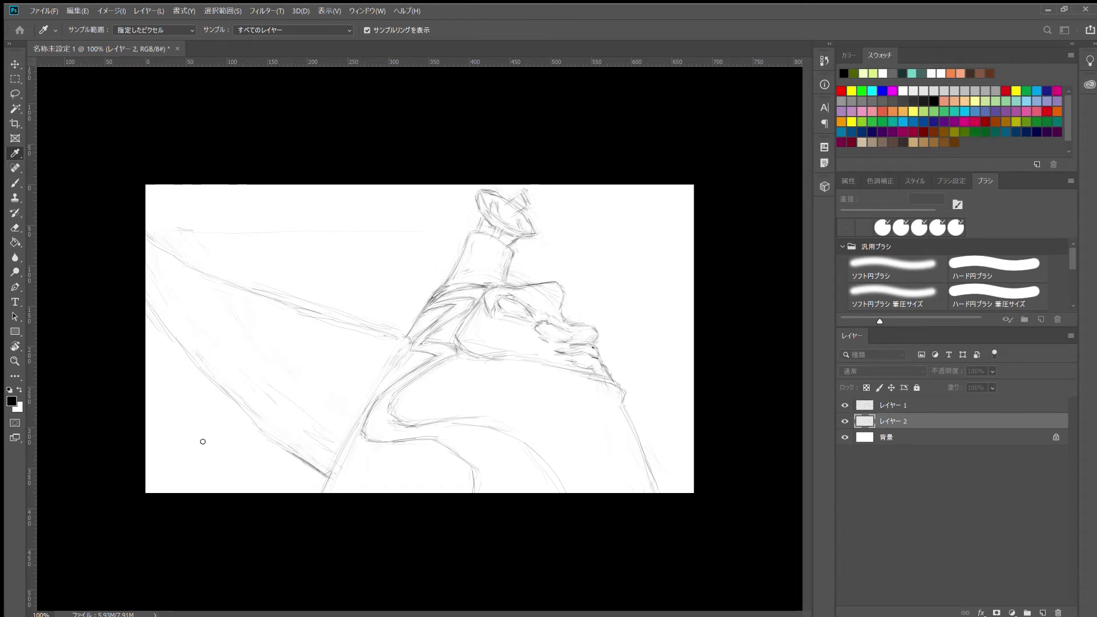
pyautogui.scroll(-1, 367, 293)
pyautogui.press('b')
pyautogui.moveTo(551, 245); pyautogui.dragTo(298, 199)
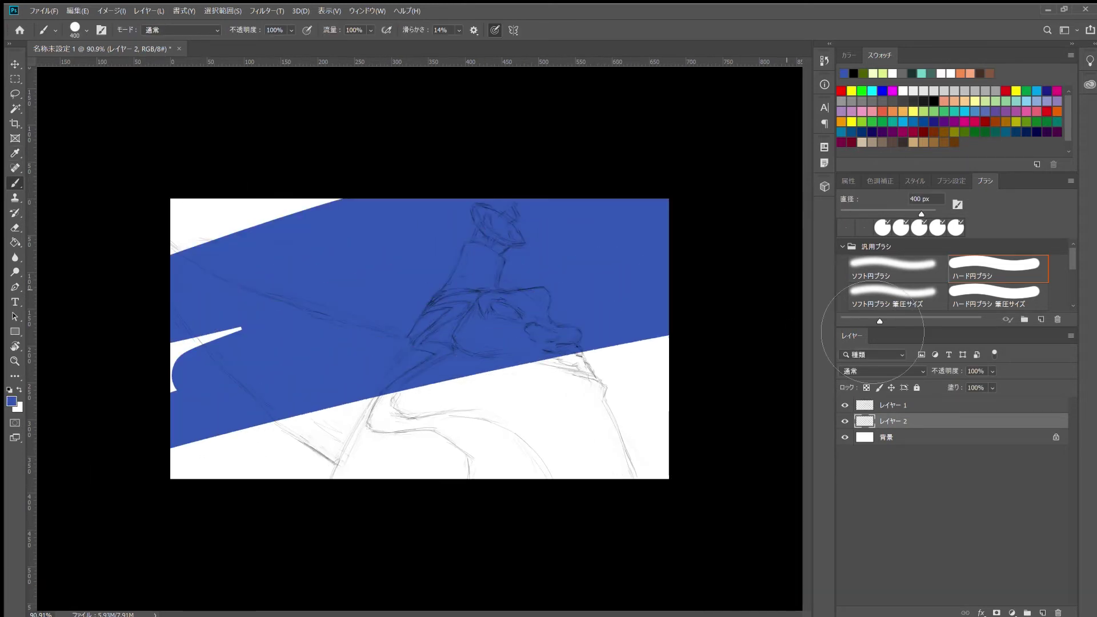
pyautogui.moveTo(271, 451); pyautogui.dragTo(240, 447)
pyautogui.press('i')
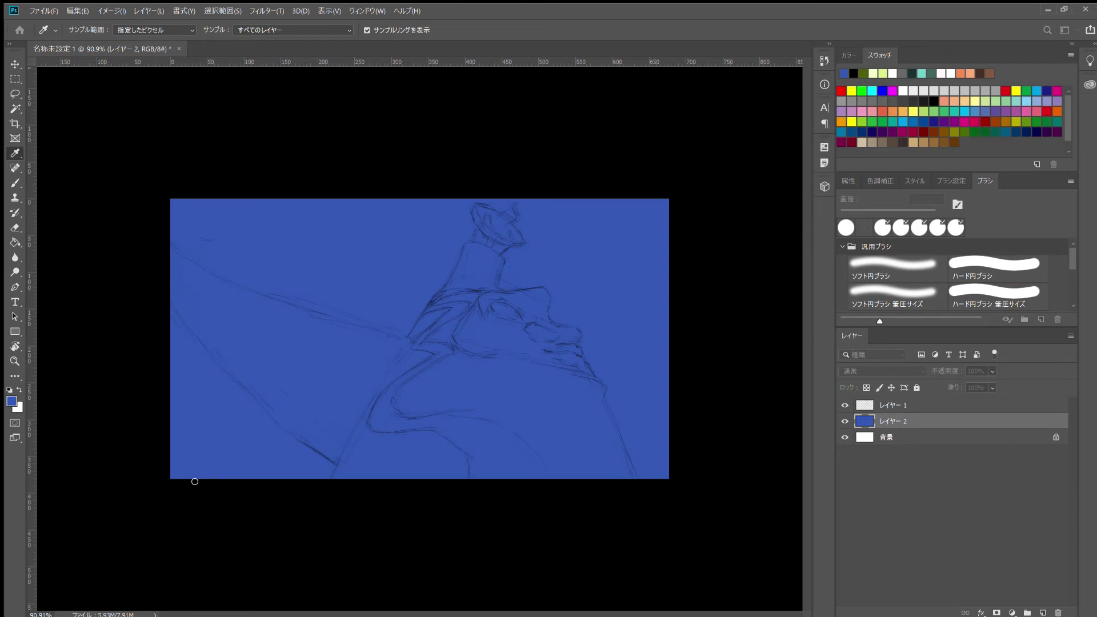
pyautogui.press('b')
pyautogui.moveTo(657, 229); pyautogui.dragTo(710, 453)
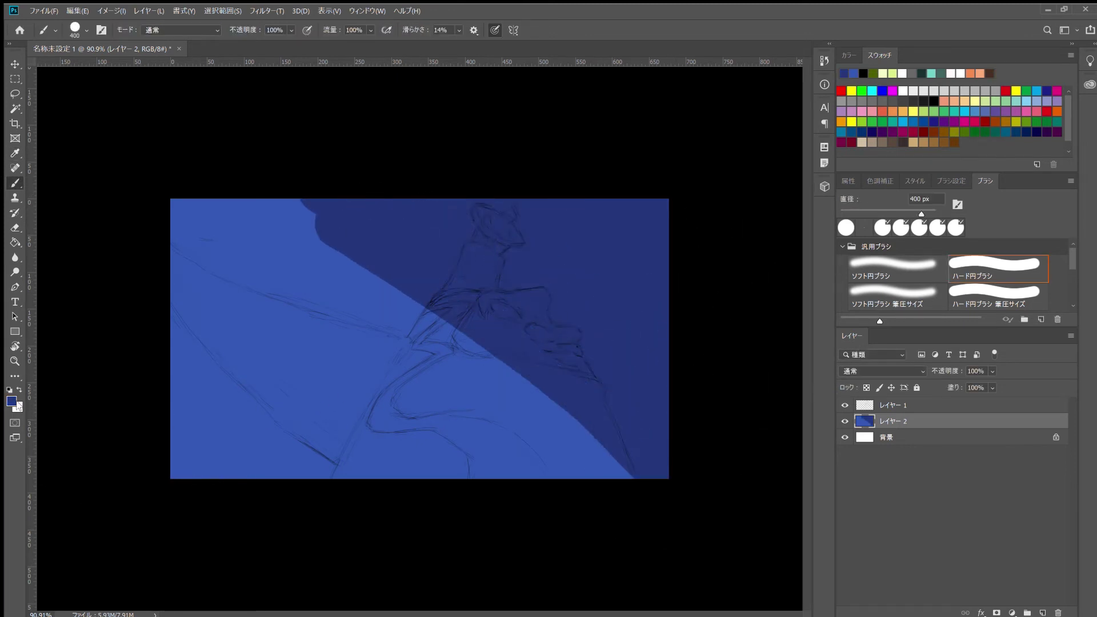
# Step: Sample blues from the canvas to paint a mid-blue diagonal band and light blue at upper left
pyautogui.press('i')
pyautogui.click(257, 478)
pyautogui.press('b')
pyautogui.moveTo(485, 213); pyautogui.dragTo(362, 404)
pyautogui.press('i')
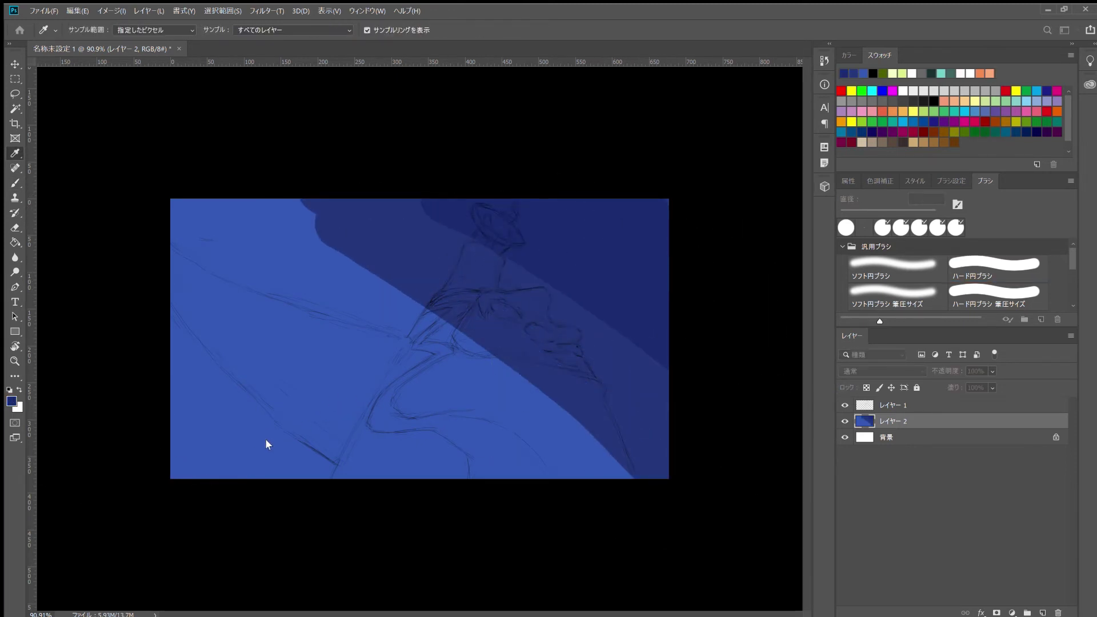
pyautogui.press('b')
pyautogui.press('i')
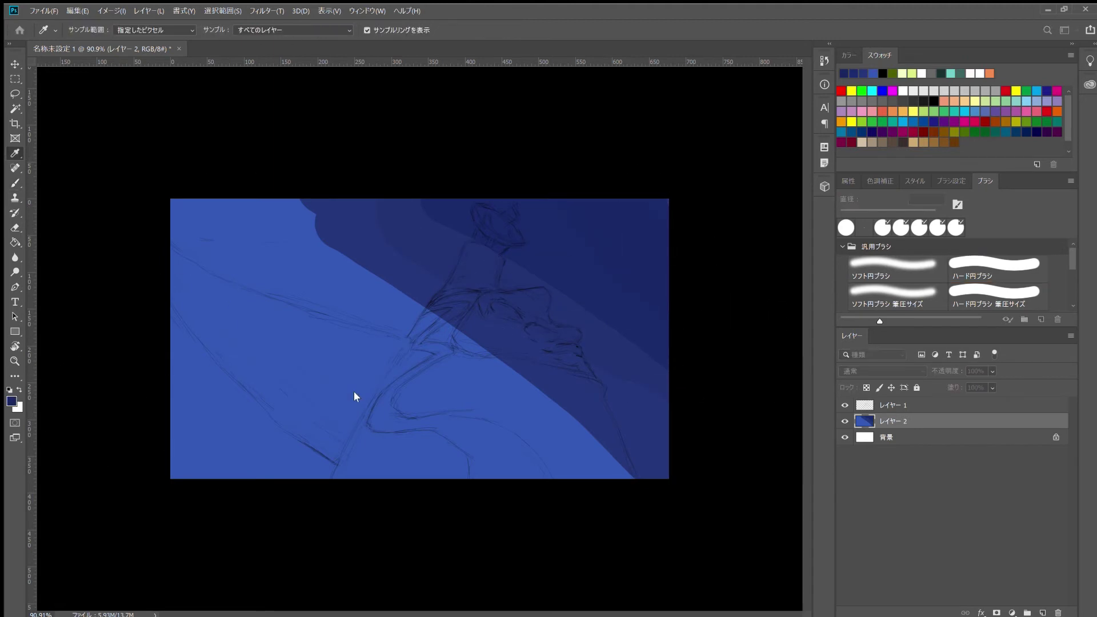
pyautogui.press('b')
pyautogui.press('i')
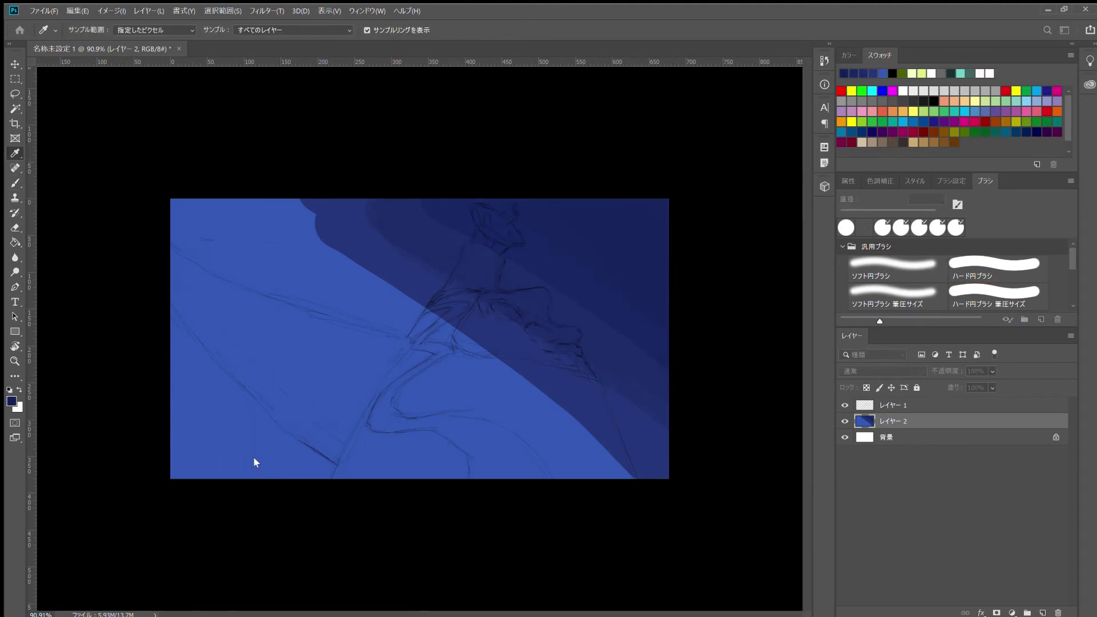
pyautogui.press('b')
pyautogui.press('i')
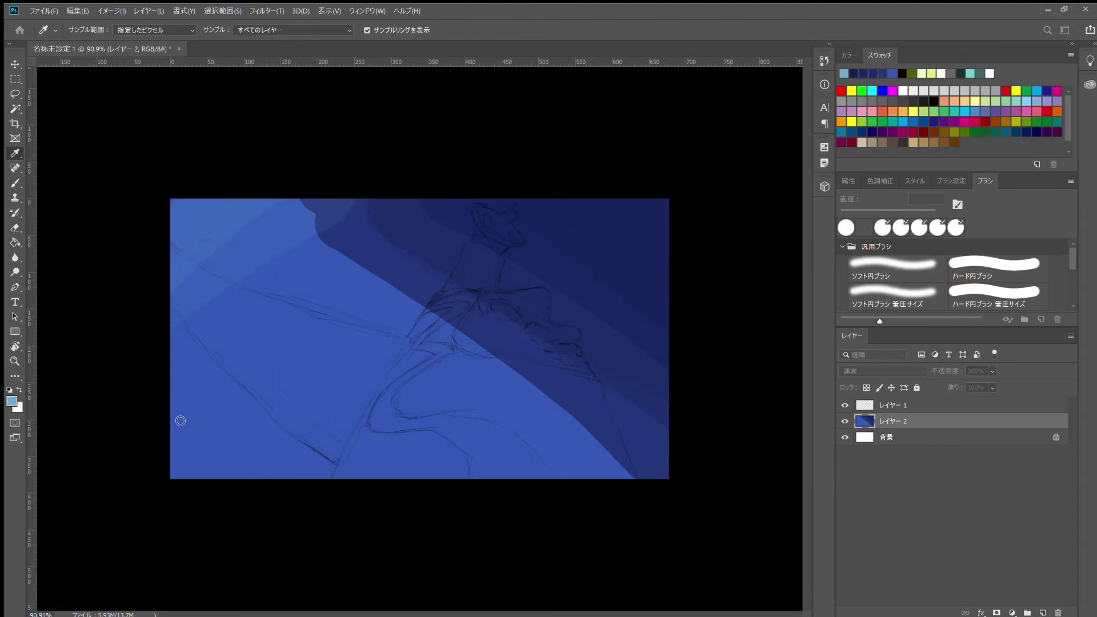
pyautogui.press('b')
pyautogui.moveTo(177, 417)
pyautogui.mouseDown()
pyautogui.moveTo(302, 232)
pyautogui.moveTo(331, 318)
pyautogui.moveTo(252, 502)
pyautogui.mouseUp()
# Step: Repaint the sky in steel and lighter blues, adding navy diagonals at 30% and a light band at 18%
pyautogui.press('i')
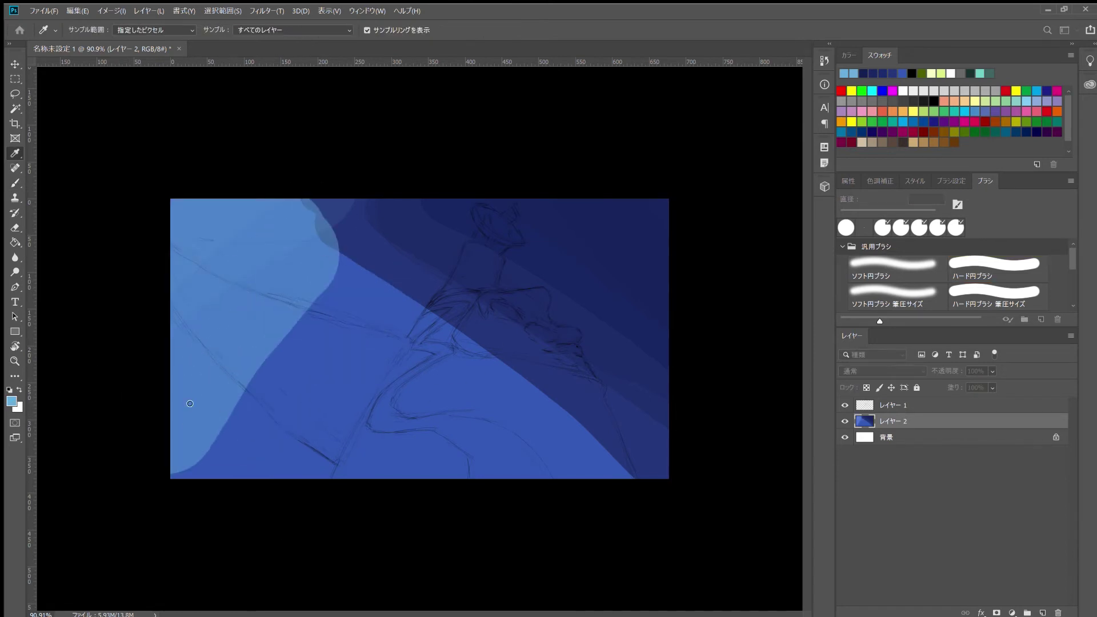
pyautogui.press('b')
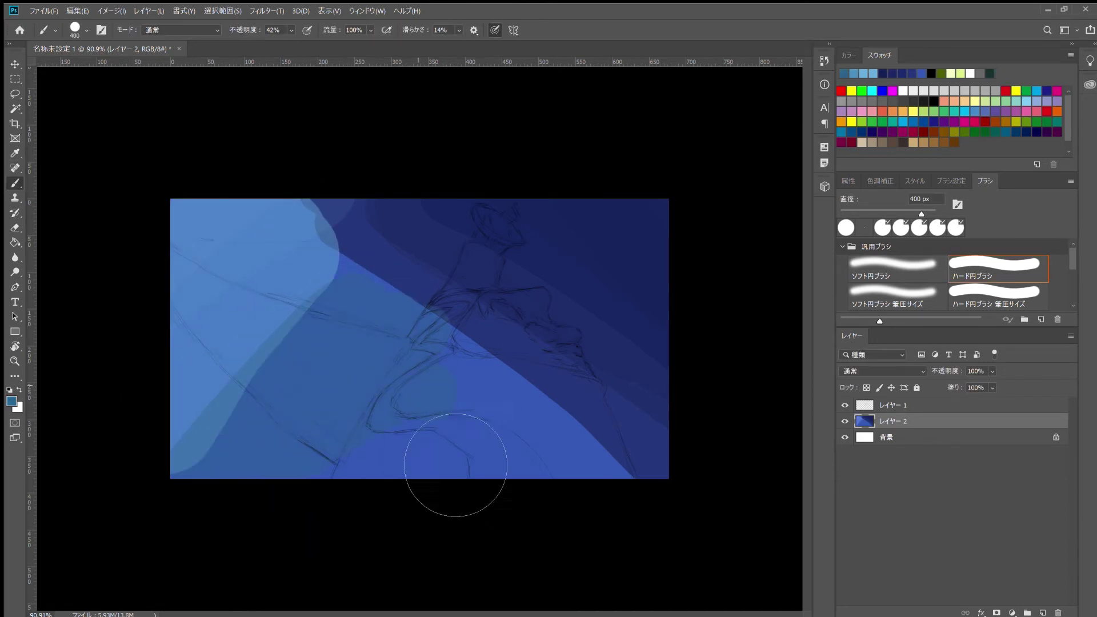
pyautogui.moveTo(240, 319); pyautogui.dragTo(290, 390)
pyautogui.moveTo(280, 348); pyautogui.dragTo(379, 519)
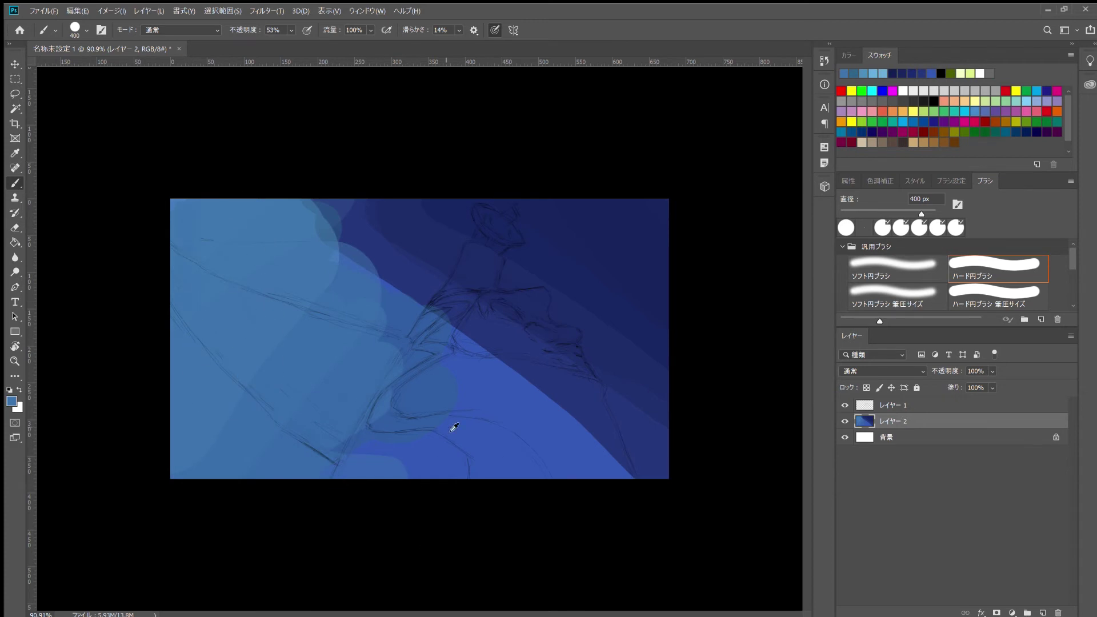
pyautogui.press('3')
pyautogui.keyDown('alt'); pyautogui.click(379, 242); pyautogui.keyUp('alt')
pyautogui.moveTo(379, 242)
pyautogui.mouseDown()
pyautogui.moveTo(362, 245)
pyautogui.moveTo(678, 570)
pyautogui.mouseUp()
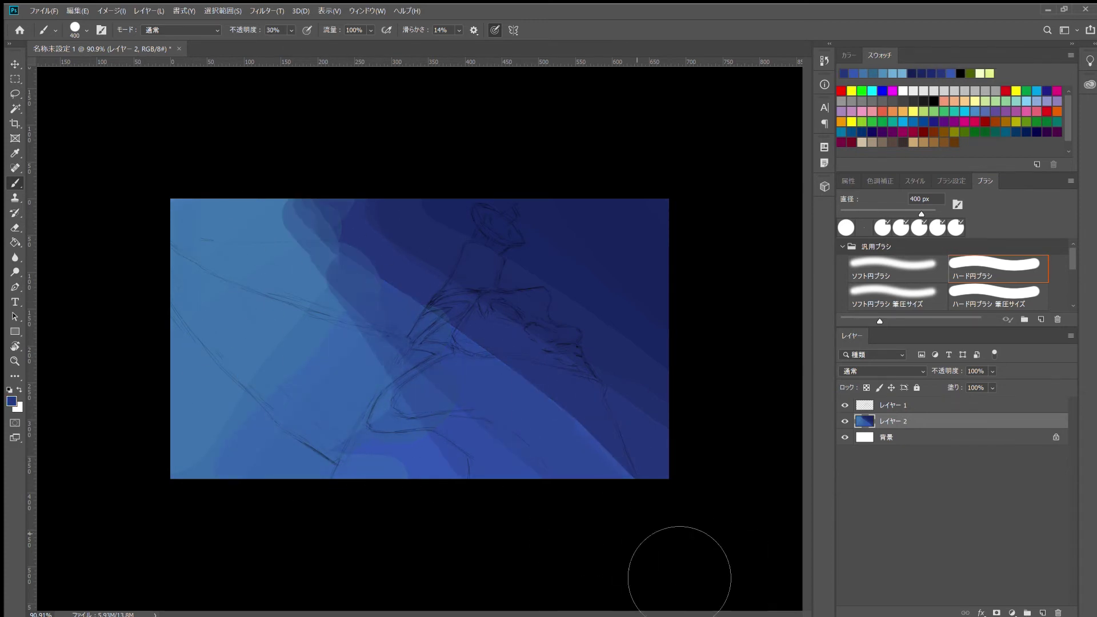
pyautogui.moveTo(324, 346); pyautogui.dragTo(355, 558)
pyautogui.moveTo(426, 348); pyautogui.dragTo(465, 372)
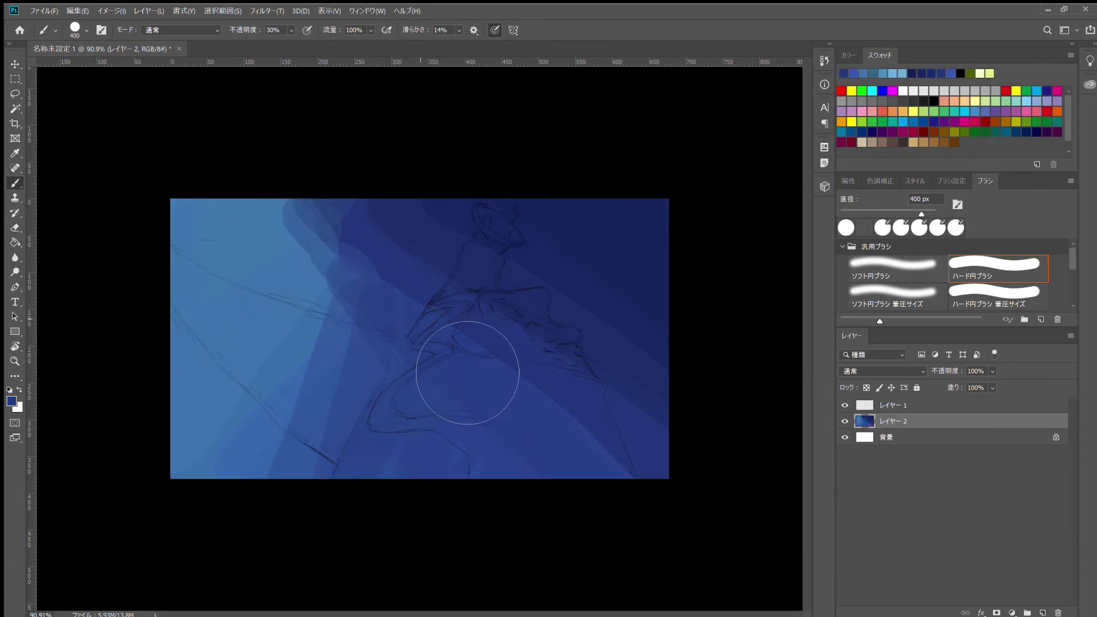
pyautogui.keyDown('alt'); pyautogui.click(252, 460); pyautogui.keyUp('alt')
pyautogui.press('1')
pyautogui.press('8')
pyautogui.moveTo(355, 217); pyautogui.dragTo(356, 359)
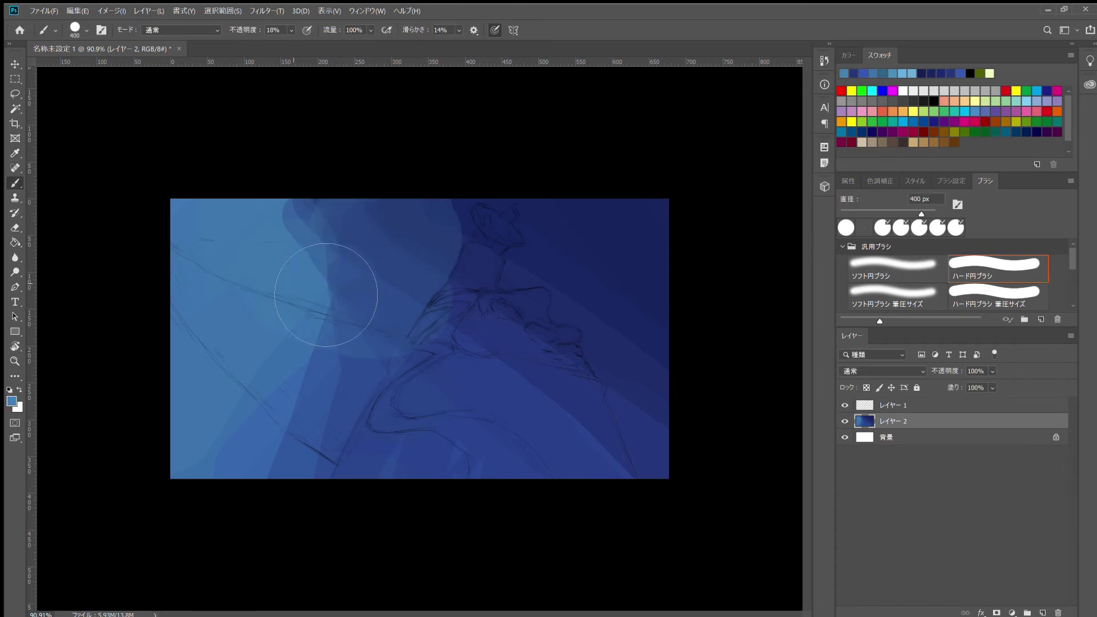
# Step: Smear the light sky bands into the dark blue with the Mixer Brush, then add Layer 3 above
pyautogui.hotkey('shift', 'b')
pyautogui.moveTo(320, 223)
pyautogui.mouseDown()
pyautogui.moveTo(351, 277)
pyautogui.moveTo(370, 400)
pyautogui.moveTo(319, 483)
pyautogui.moveTo(284, 482)
pyautogui.mouseUp()
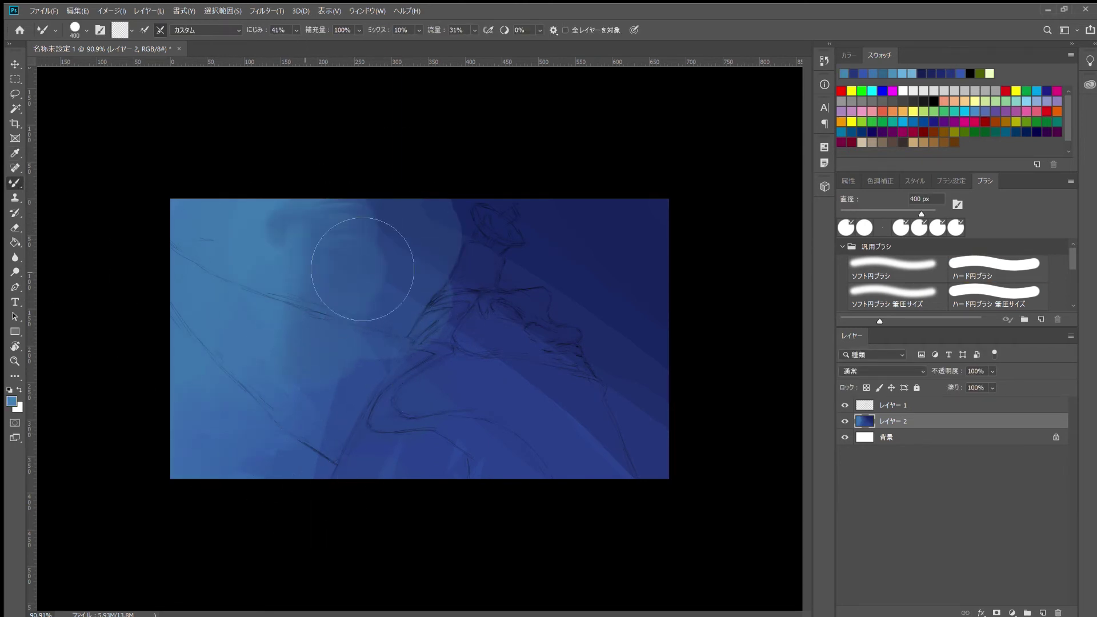
pyautogui.moveTo(358, 272)
pyautogui.mouseDown()
pyautogui.moveTo(410, 266)
pyautogui.moveTo(417, 417)
pyautogui.mouseUp()
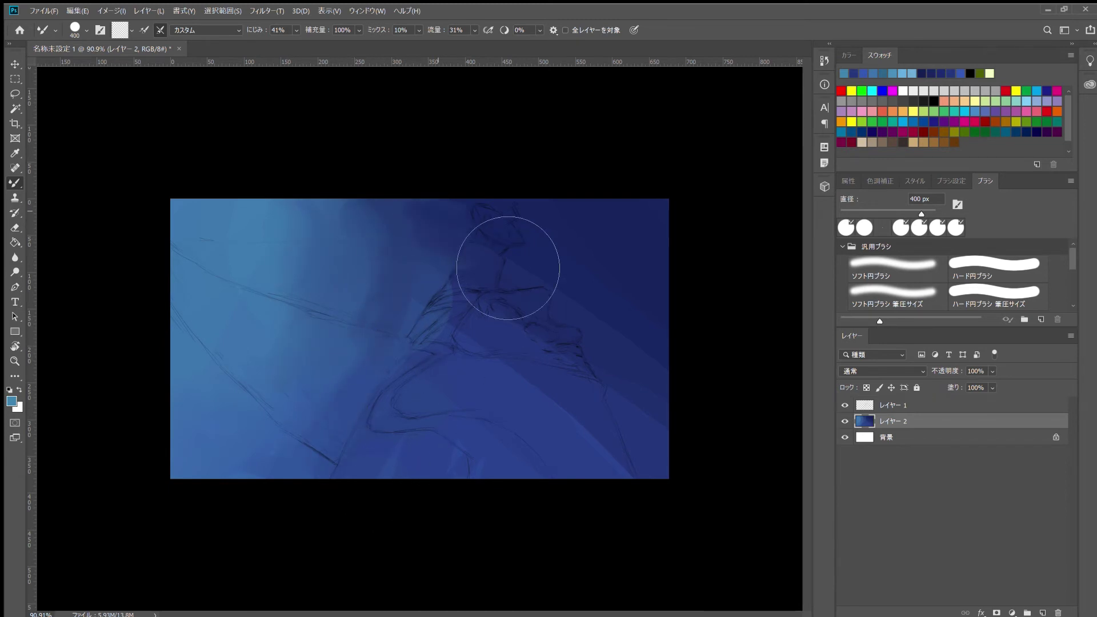
pyautogui.moveTo(506, 262); pyautogui.dragTo(513, 398)
pyautogui.moveTo(643, 333); pyautogui.dragTo(696, 473)
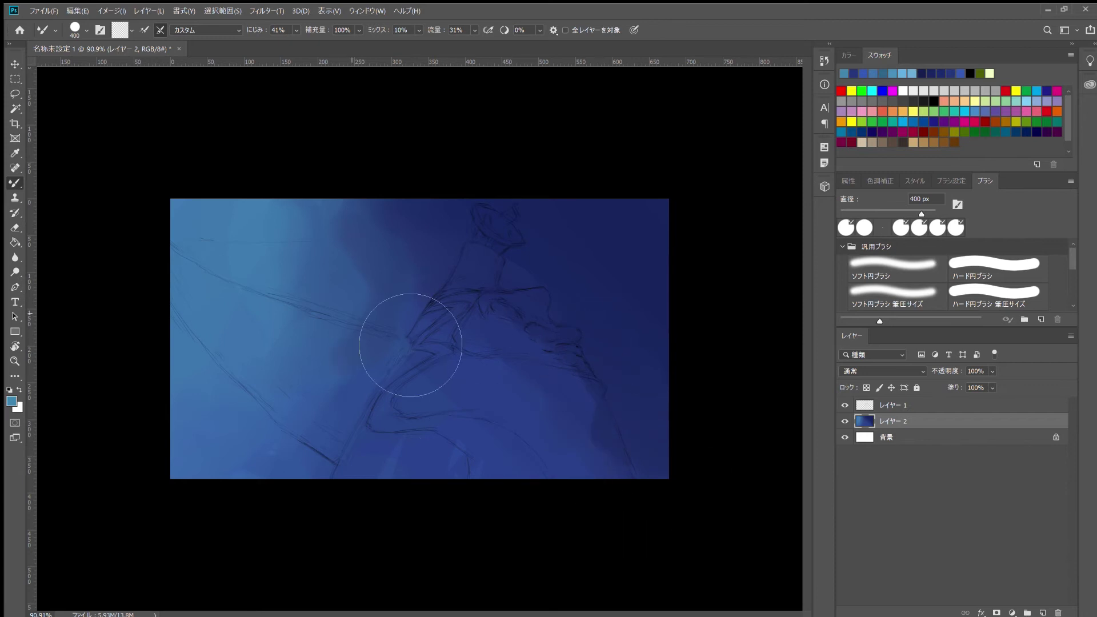
pyautogui.hotkey('ctrl', 'shift', 'alt', 'n')
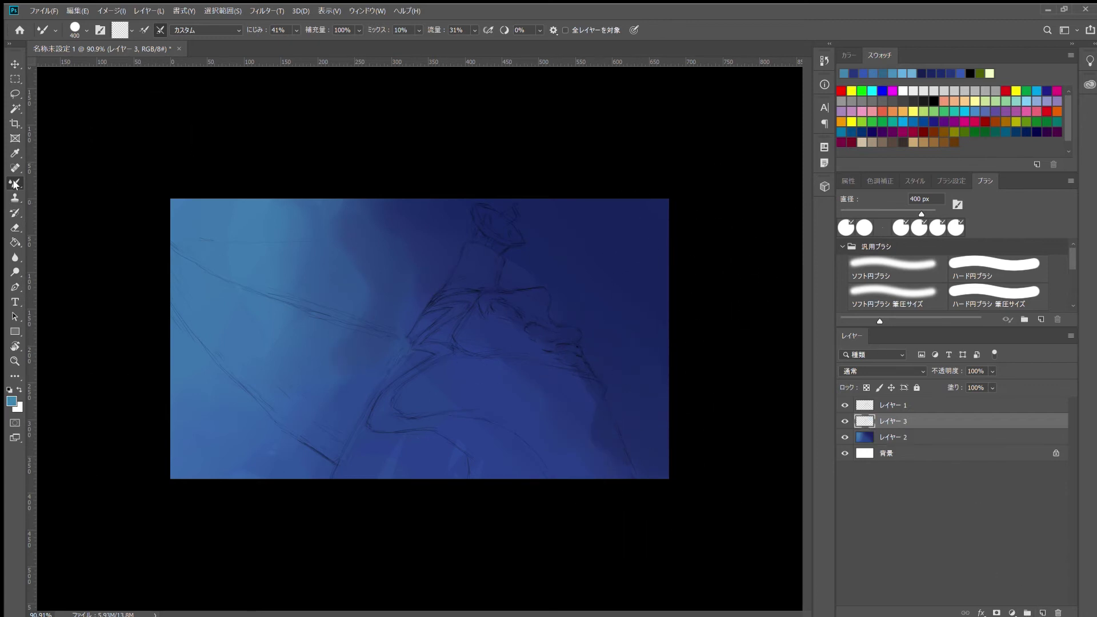
# Step: Block in the robed body, outstretched arm and raised column in sampled grey-green
pyautogui.press('i')
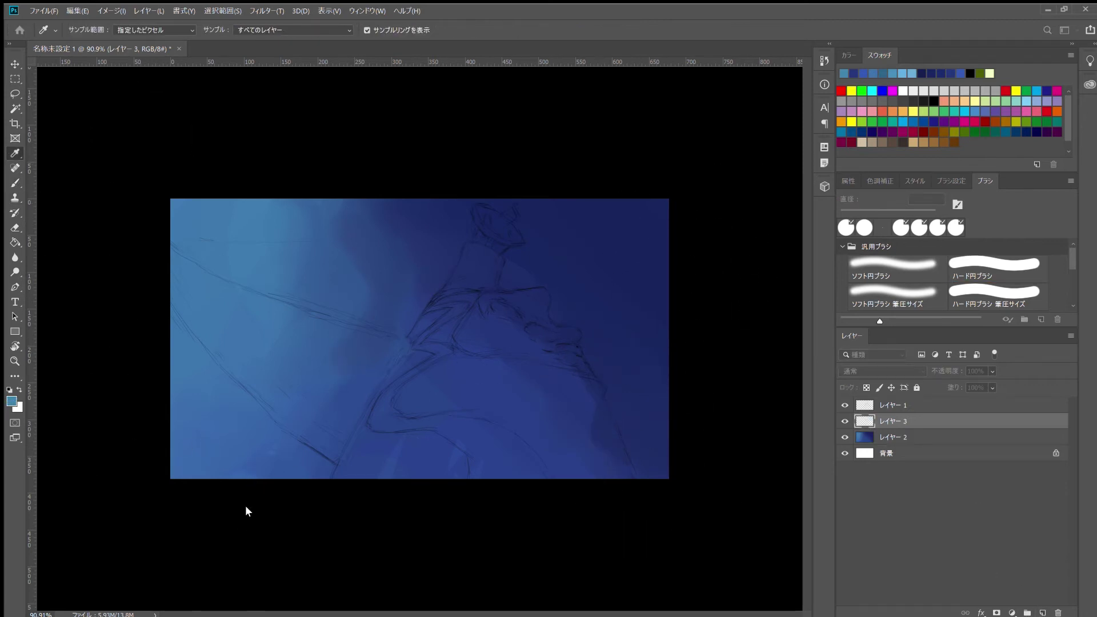
pyautogui.press('b')
pyautogui.moveTo(457, 417); pyautogui.dragTo(491, 434)
pyautogui.moveTo(484, 349); pyautogui.dragTo(520, 468)
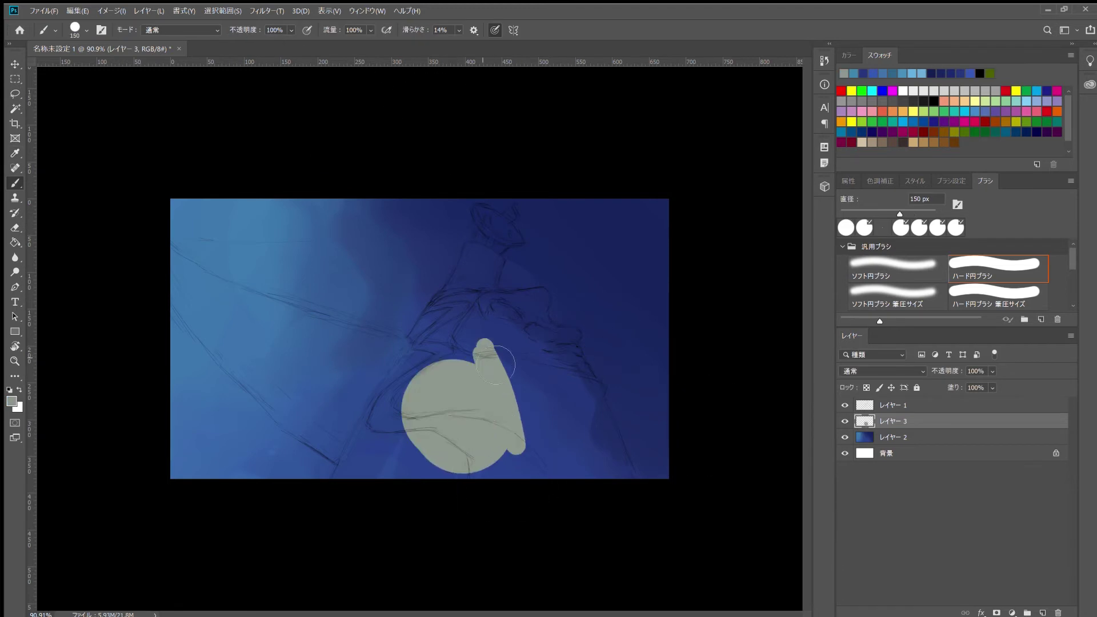
pyautogui.moveTo(497, 388); pyautogui.dragTo(565, 400)
pyautogui.moveTo(603, 432)
pyautogui.mouseDown()
pyautogui.moveTo(434, 457)
pyautogui.moveTo(320, 388)
pyautogui.moveTo(205, 297)
pyautogui.moveTo(270, 355)
pyautogui.moveTo(194, 275)
pyautogui.moveTo(469, 262)
pyautogui.moveTo(599, 411)
pyautogui.moveTo(530, 430)
pyautogui.moveTo(374, 512)
pyautogui.mouseUp()
pyautogui.moveTo(490, 319)
pyautogui.mouseDown()
pyautogui.moveTo(526, 306)
pyautogui.moveTo(502, 265)
pyautogui.mouseUp()
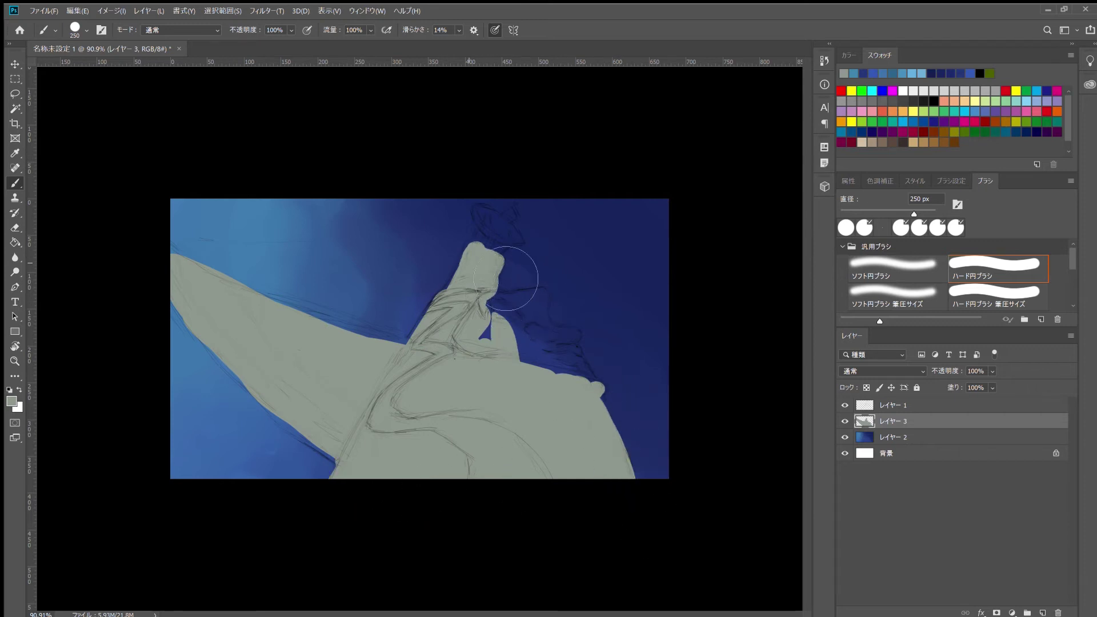
# Step: Paint the face as a dark grey patch and shrink the brush to 90 px
pyautogui.press('i')
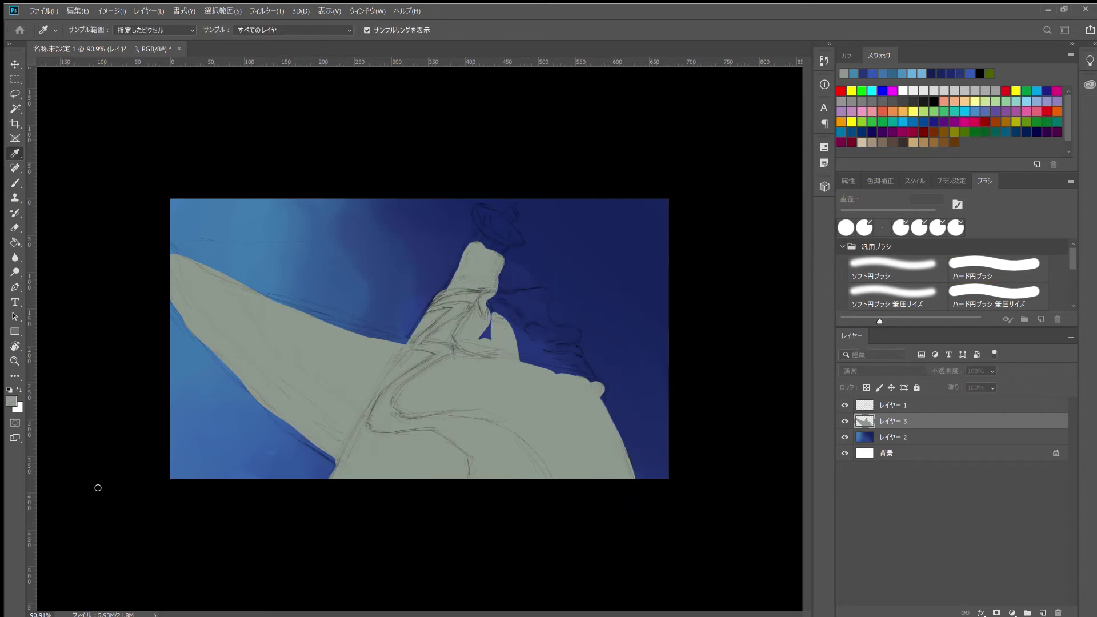
pyautogui.press('b')
pyautogui.moveTo(474, 320)
pyautogui.mouseDown()
pyautogui.moveTo(502, 337)
pyautogui.moveTo(475, 325)
pyautogui.moveTo(537, 308)
pyautogui.moveTo(529, 347)
pyautogui.moveTo(577, 342)
pyautogui.moveTo(569, 368)
pyautogui.mouseUp()
pyautogui.press('[')
pyautogui.press('[')
pyautogui.press('[')
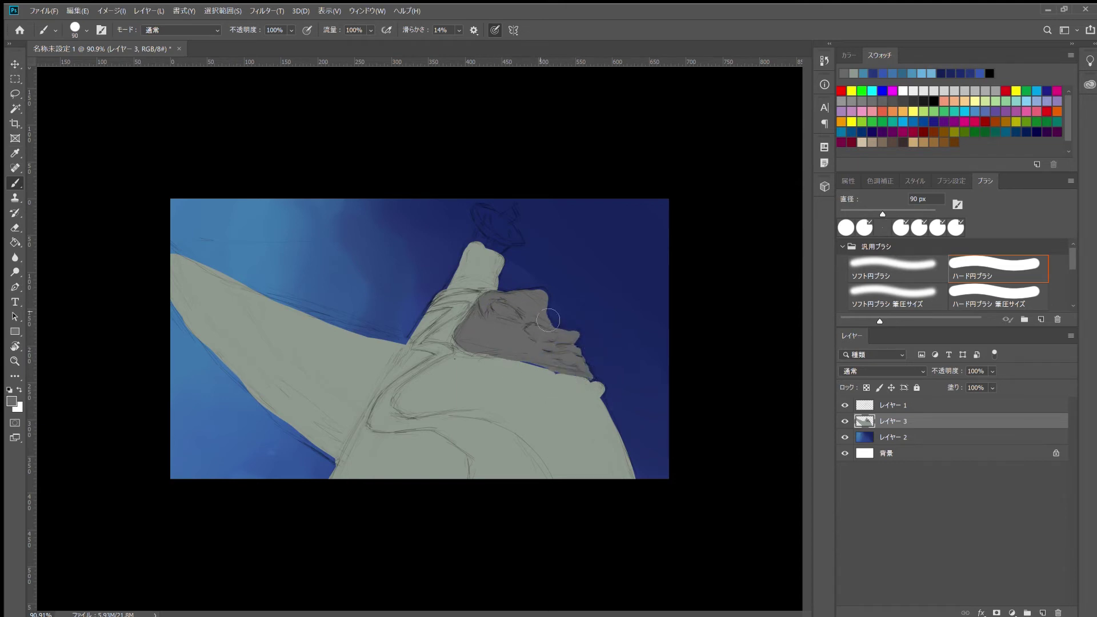
# Step: Zoom and pan to the top of the raised column, switching between eraser and brush
pyautogui.scroll(3, 548, 320)
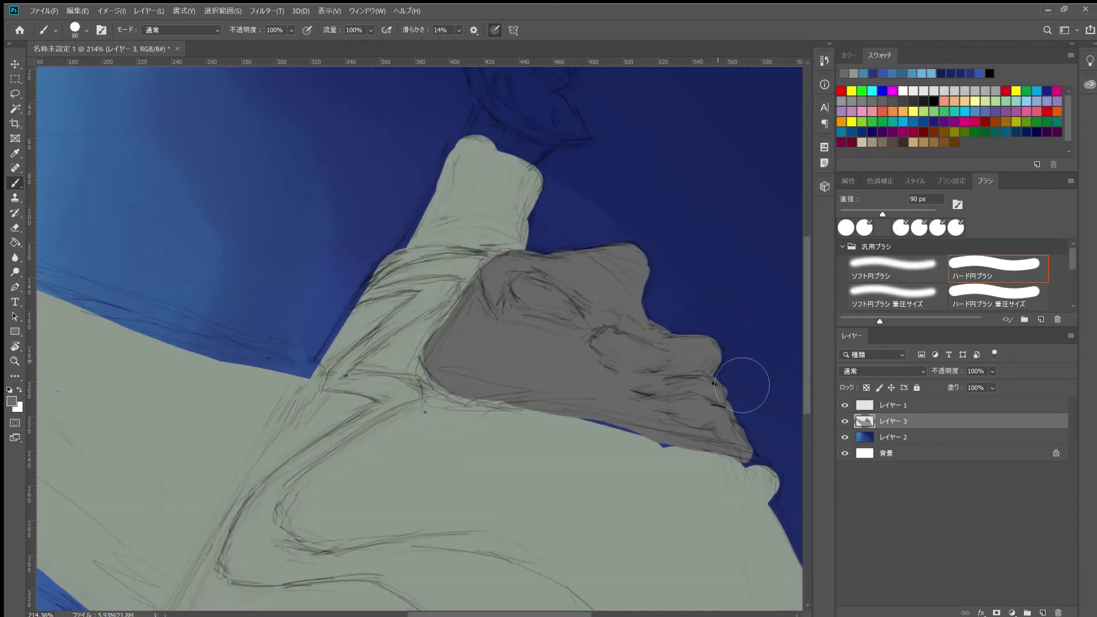
pyautogui.press('e')
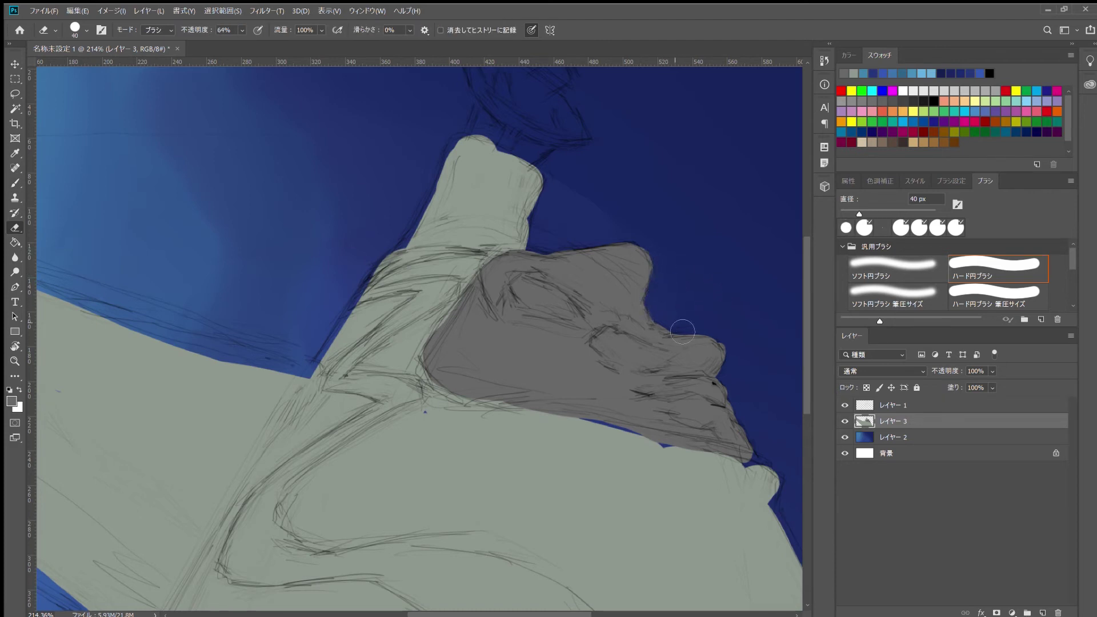
pyautogui.press('b')
pyautogui.press('e')
pyautogui.press('b')
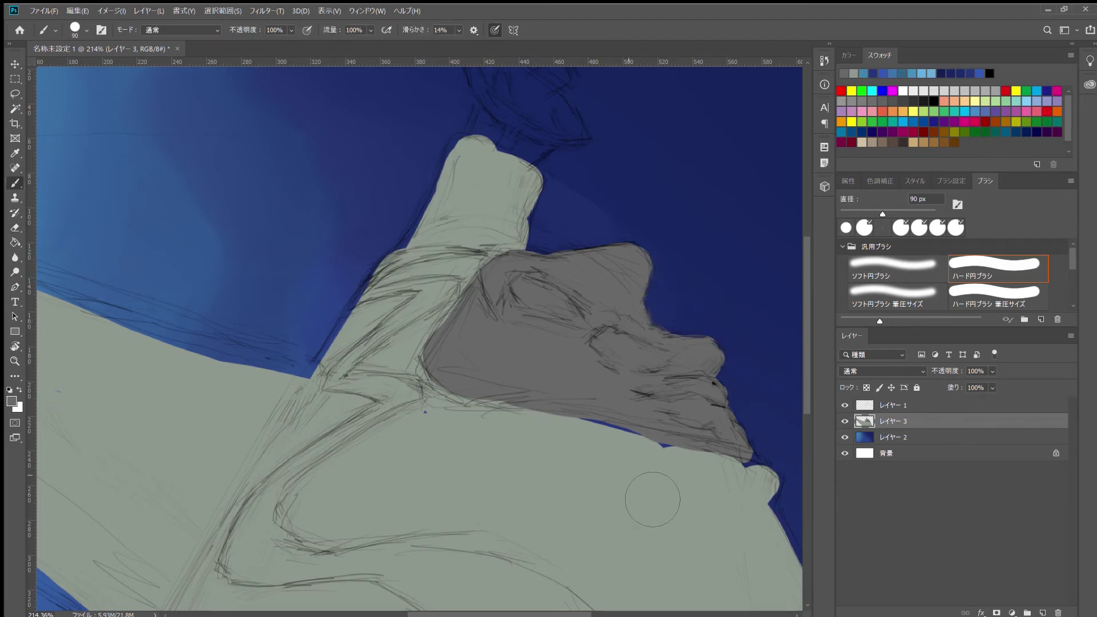
pyautogui.moveTo(653, 499); pyautogui.dragTo(544, 437)
pyautogui.press('e')
pyautogui.scroll(-5, 457, 313)
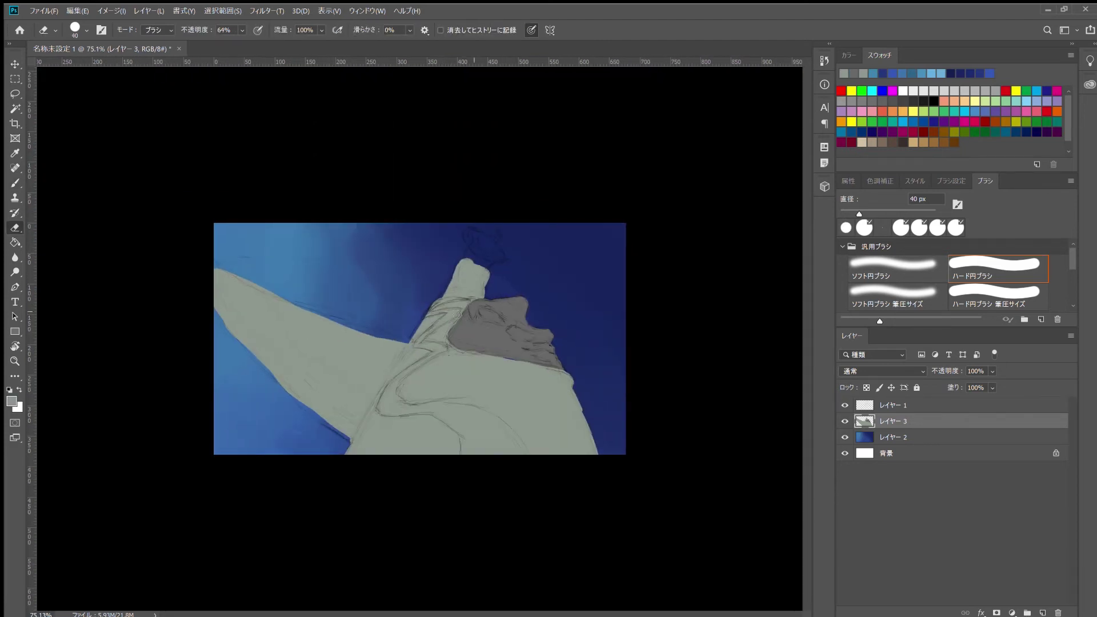
# Step: Paint a dark green dish with a thin 40 px stem and erase around the column tip
pyautogui.press('i')
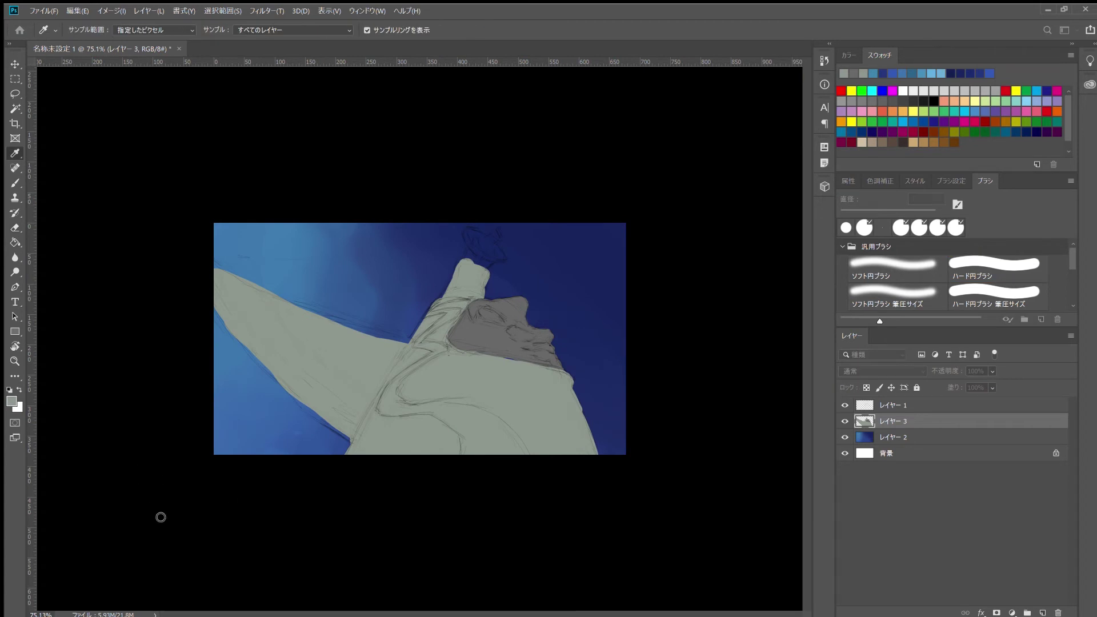
pyautogui.press('b')
pyautogui.scroll(5, 483, 252)
pyautogui.moveTo(514, 120)
pyautogui.mouseDown()
pyautogui.moveTo(548, 161)
pyautogui.moveTo(594, 171)
pyautogui.mouseUp()
pyautogui.press('[')
pyautogui.press('[')
pyautogui.press('[')
pyautogui.moveTo(508, 150)
pyautogui.mouseDown()
pyautogui.moveTo(495, 187)
pyautogui.moveTo(523, 188)
pyautogui.mouseUp()
pyautogui.keyDown('alt'); pyautogui.click(514, 222); pyautogui.keyUp('alt')
pyautogui.press('e')
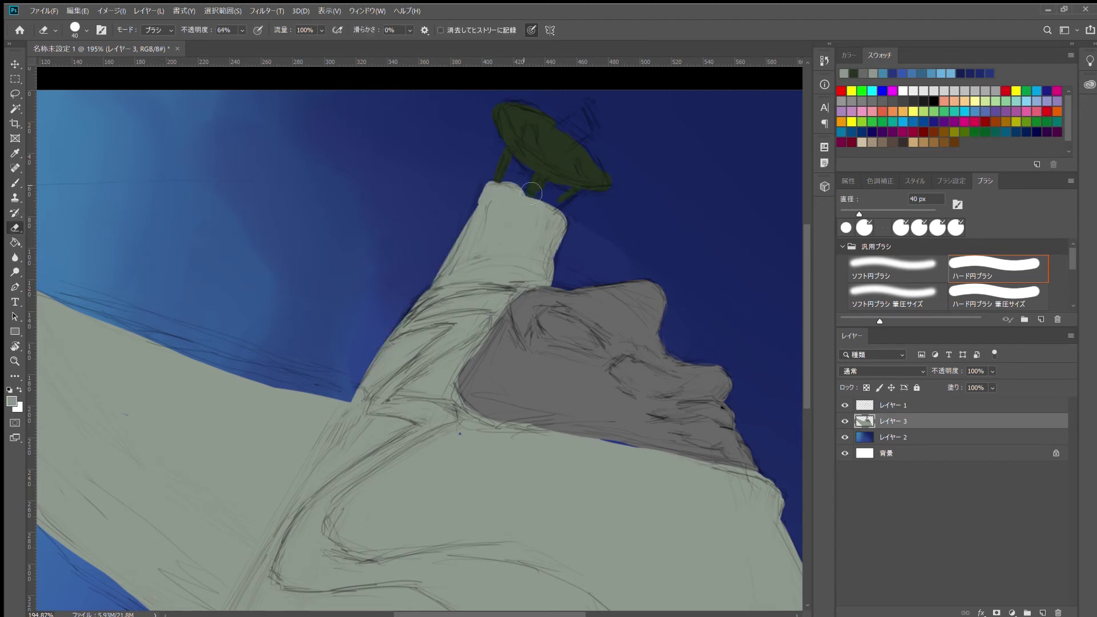
pyautogui.hotkey('ctrl', '-')
# Step: Extend the outstretched arm's upper edge toward the top-left and its lower edge outward
pyautogui.scroll(2, 342, 257)
pyautogui.press('b')
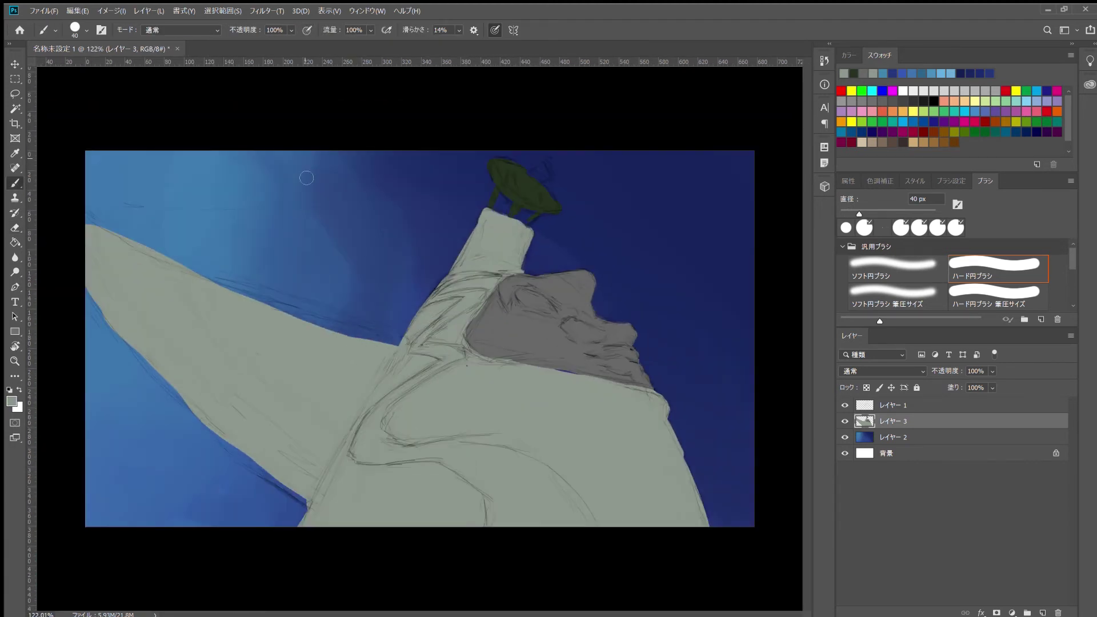
pyautogui.moveTo(390, 341); pyautogui.dragTo(88, 218)
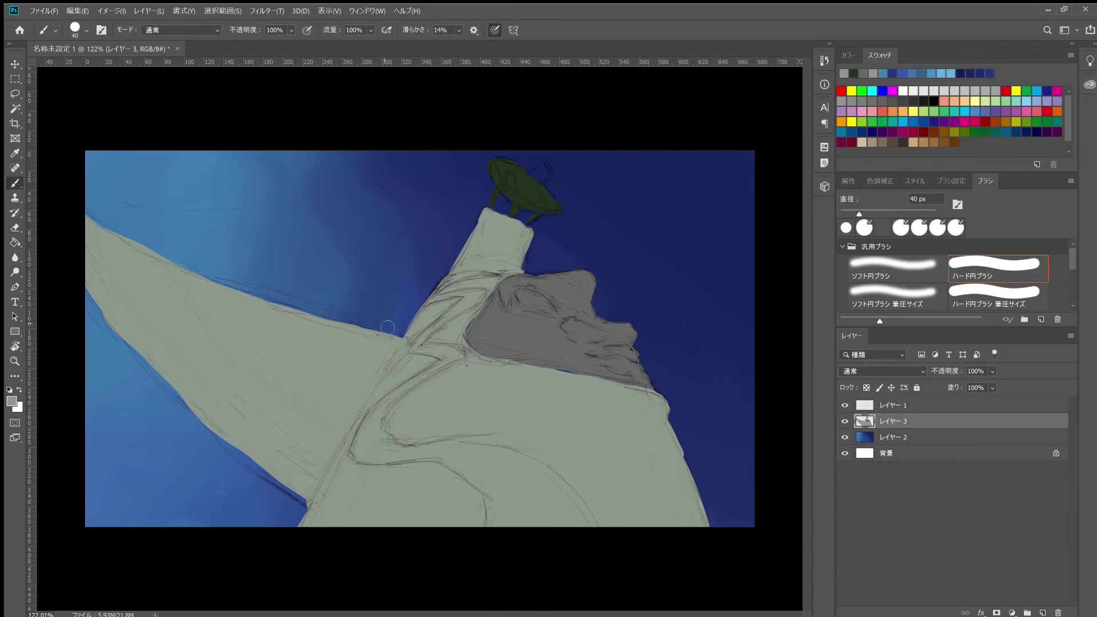
pyautogui.moveTo(131, 345); pyautogui.dragTo(302, 499)
pyautogui.scroll(-4, 217, 429)
pyautogui.scroll(4, 217, 429)
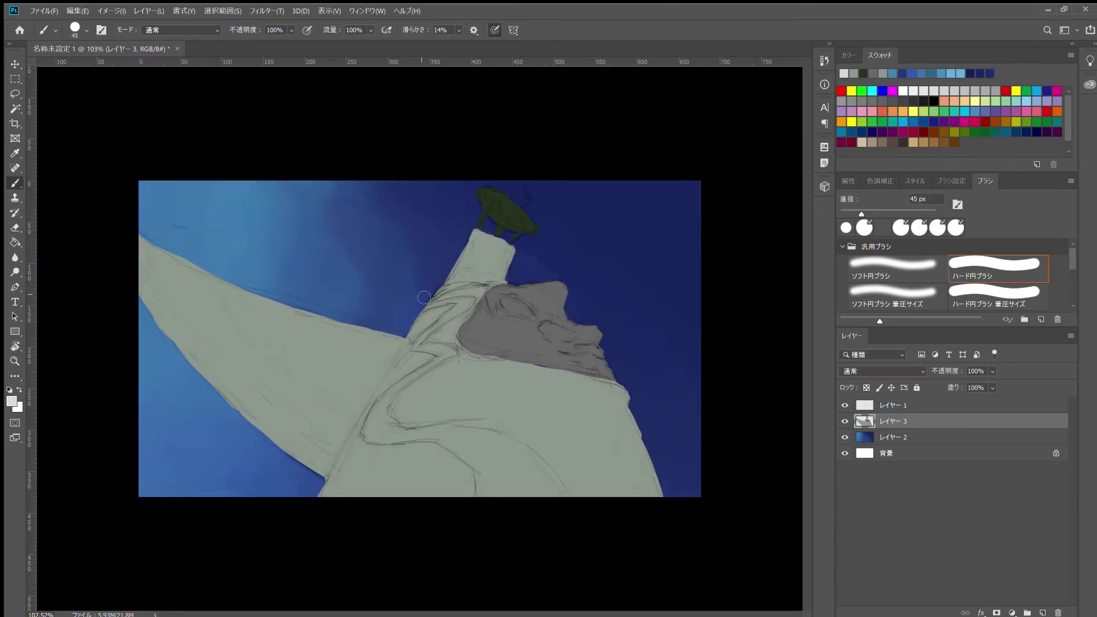
# Step: Paint off-white down the raised column to the canvas bottom and across the shoulder
pyautogui.moveTo(477, 237); pyautogui.dragTo(454, 283)
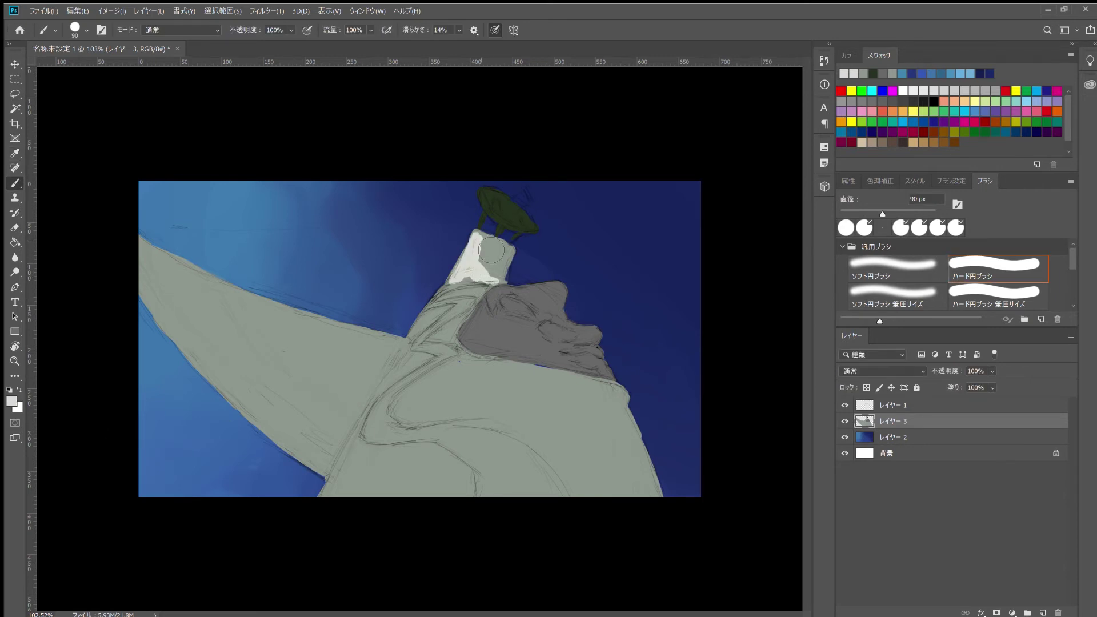
pyautogui.moveTo(492, 249)
pyautogui.mouseDown()
pyautogui.moveTo(452, 334)
pyautogui.moveTo(400, 380)
pyautogui.moveTo(365, 451)
pyautogui.mouseUp()
pyautogui.moveTo(411, 342); pyautogui.dragTo(334, 497)
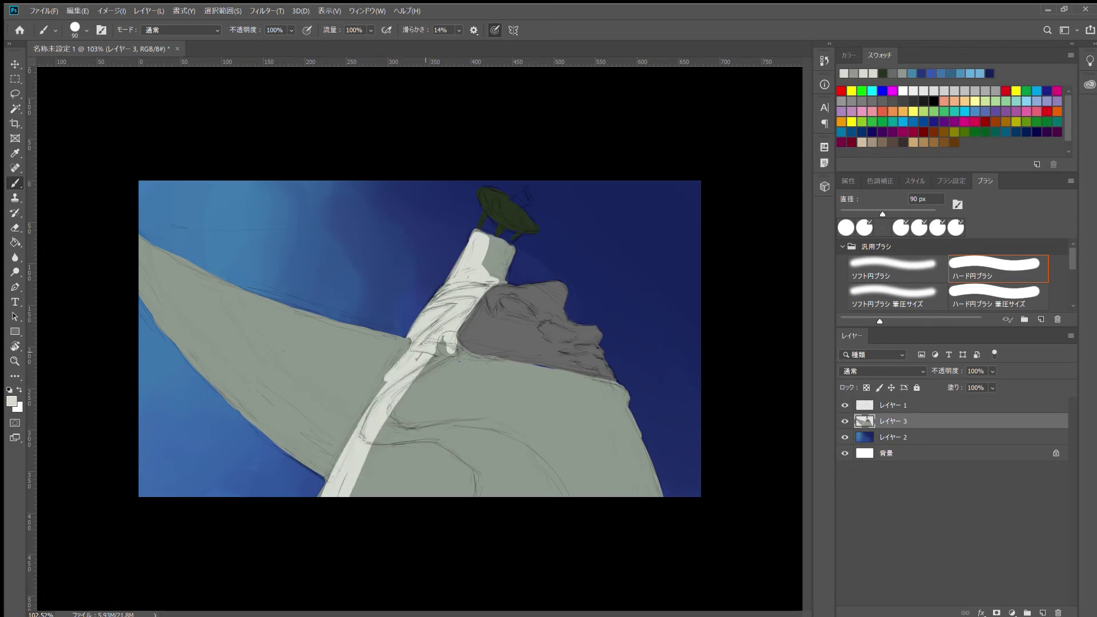
pyautogui.moveTo(451, 337); pyautogui.dragTo(366, 497)
pyautogui.moveTo(462, 359)
pyautogui.mouseDown()
pyautogui.moveTo(591, 400)
pyautogui.moveTo(581, 412)
pyautogui.moveTo(594, 491)
pyautogui.moveTo(548, 491)
pyautogui.mouseUp()
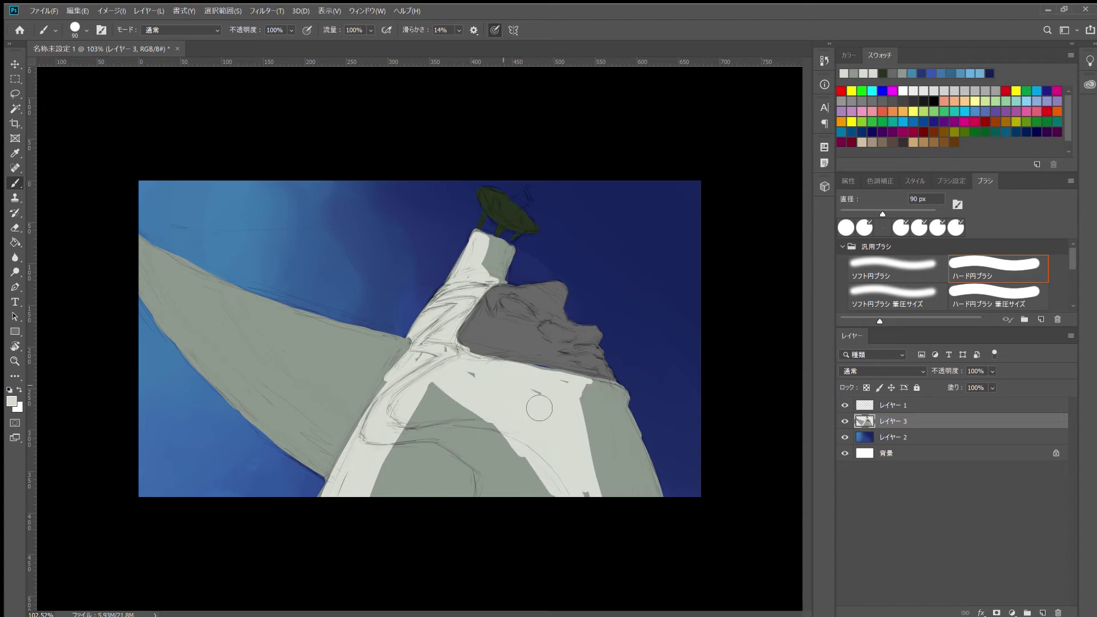
pyautogui.moveTo(451, 377); pyautogui.dragTo(389, 491)
pyautogui.moveTo(462, 442); pyautogui.dragTo(514, 491)
pyautogui.moveTo(565, 434); pyautogui.dragTo(594, 491)
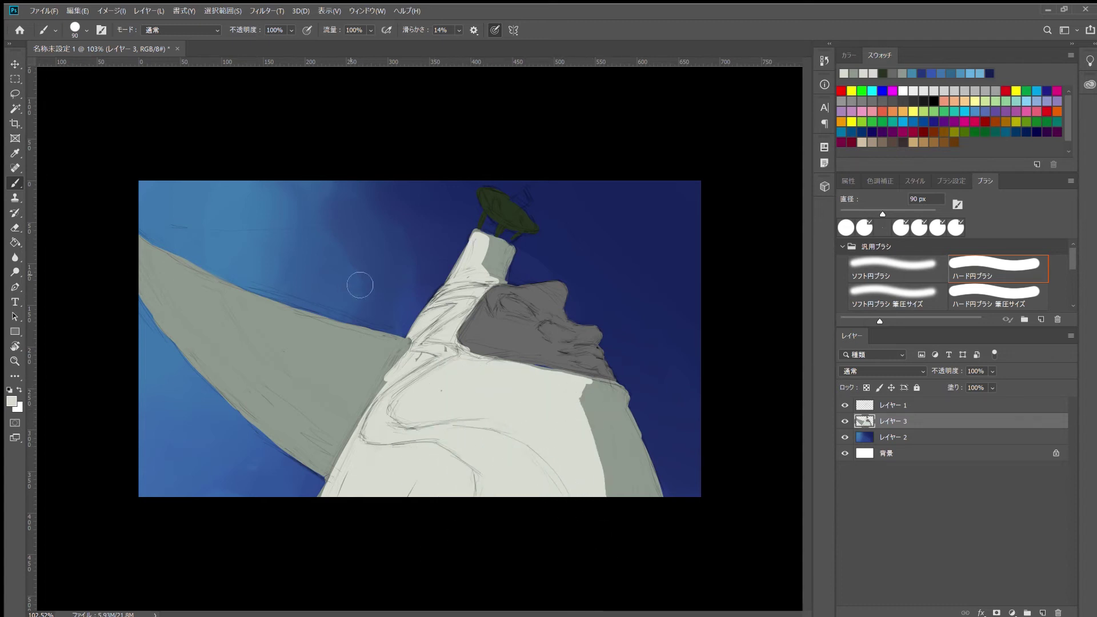
pyautogui.press('i')
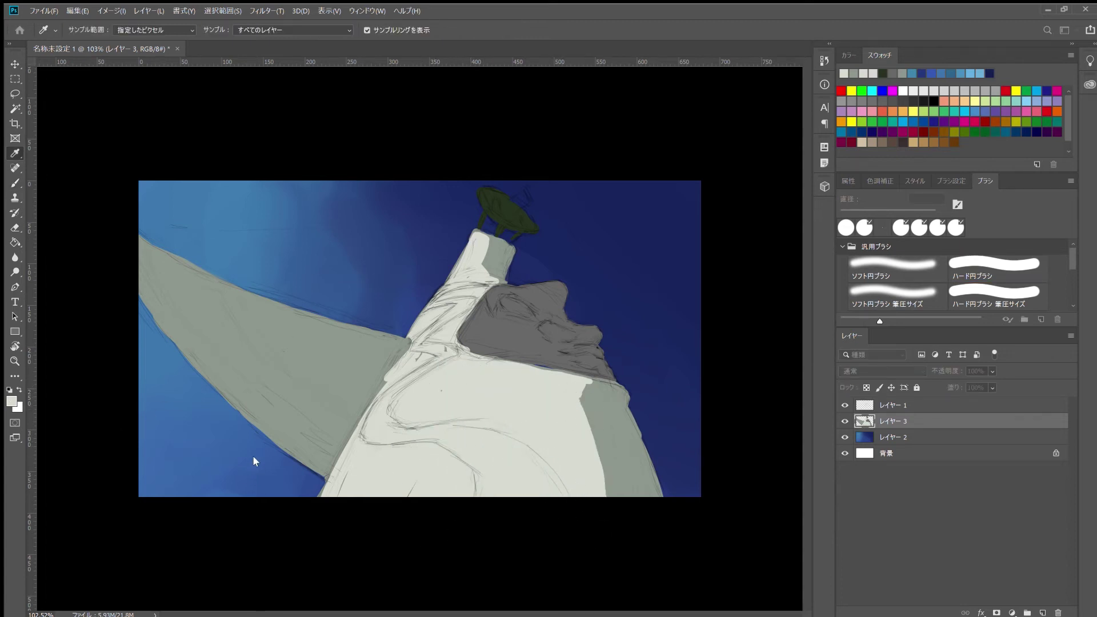
# Step: Paint sky-sampled light blue down the shoulder's right side and faintly along its top at 11% opacity
pyautogui.click(252, 451)
pyautogui.press('b')
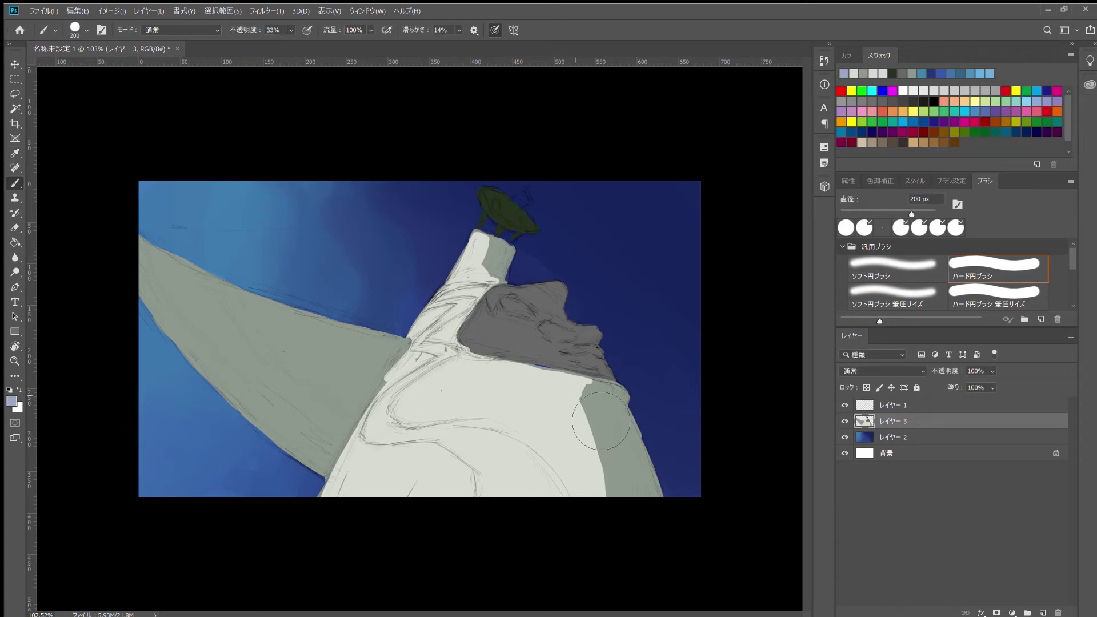
pyautogui.moveTo(600, 421)
pyautogui.mouseDown()
pyautogui.moveTo(557, 394)
pyautogui.moveTo(589, 494)
pyautogui.mouseUp()
pyautogui.press('1')
pyautogui.press('1')
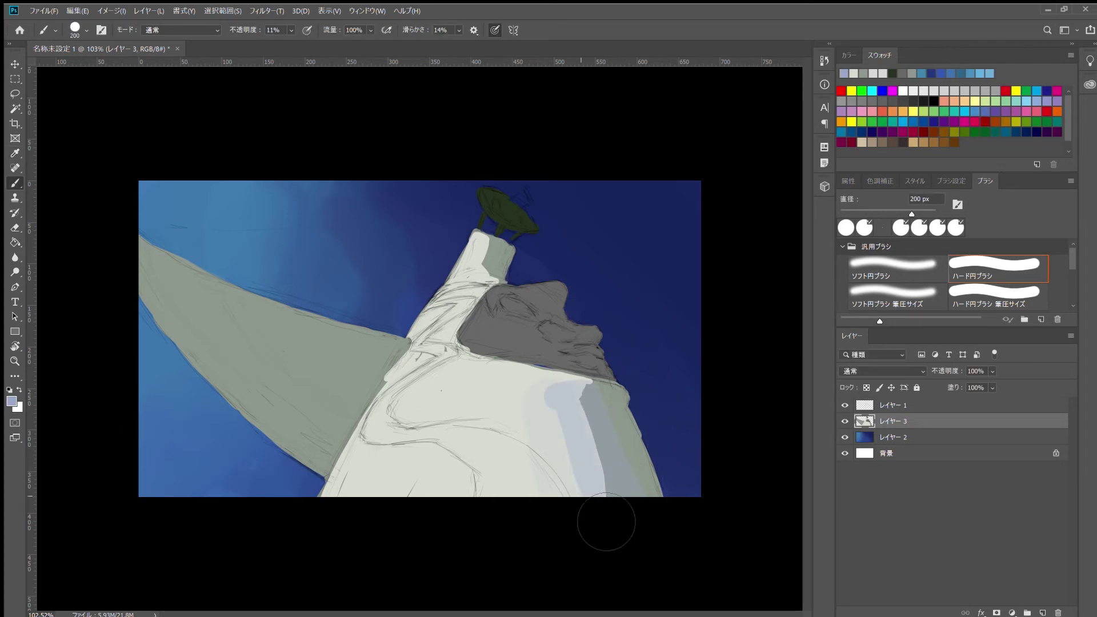
pyautogui.moveTo(549, 389); pyautogui.dragTo(494, 384)
# Step: Paint a sampled light grey stroke across the outstretched arm
pyautogui.press('i')
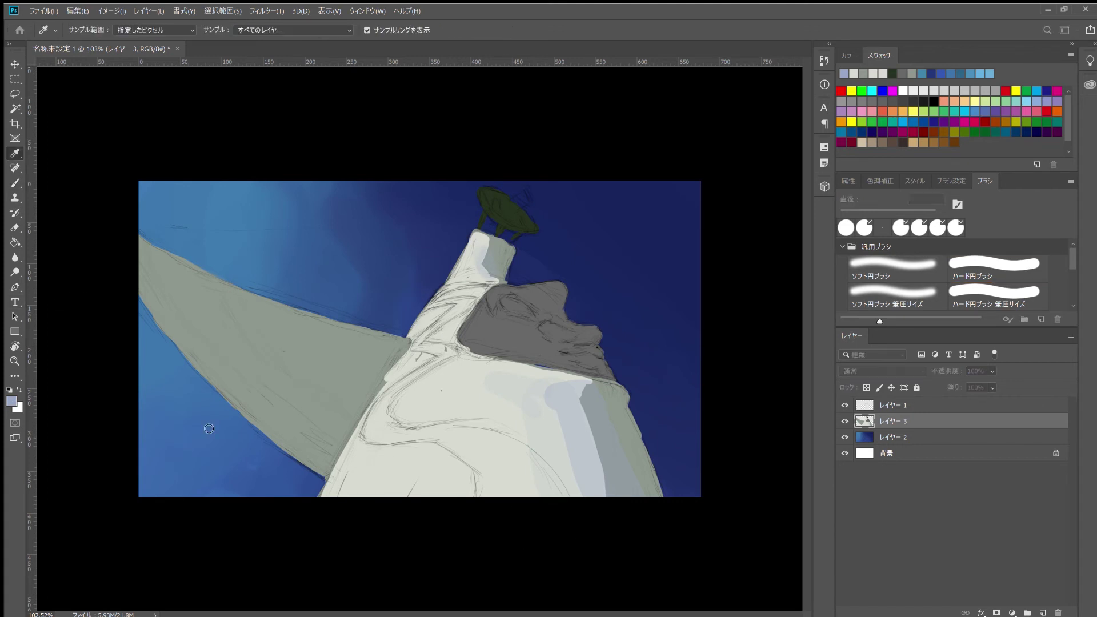
pyautogui.click(354, 389)
pyautogui.press('b')
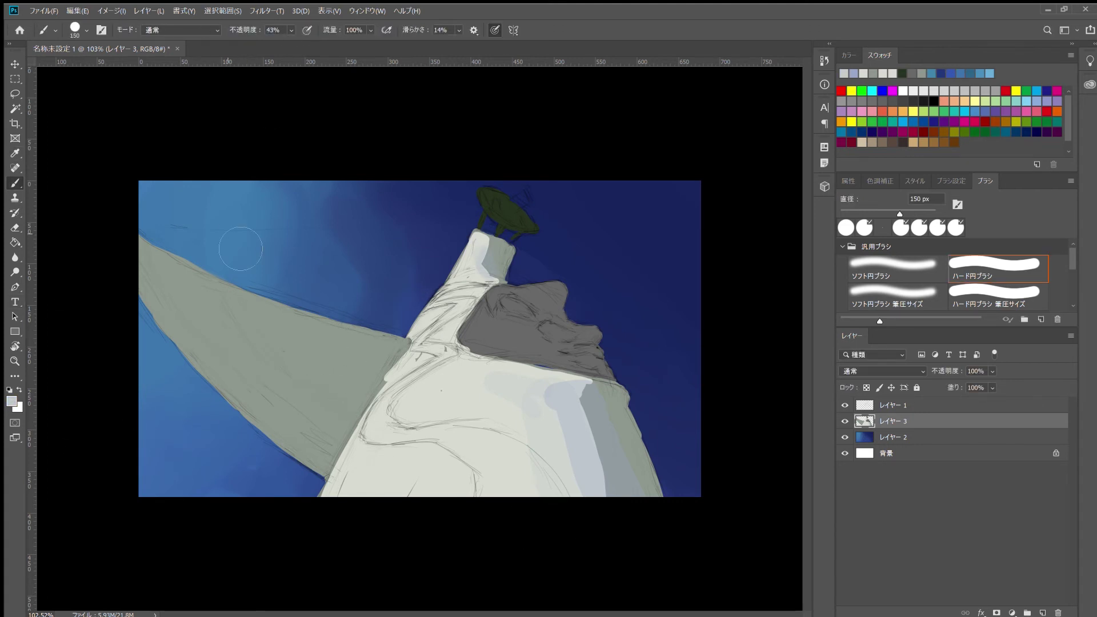
pyautogui.moveTo(142, 246); pyautogui.dragTo(414, 361)
# Step: Shade the arm's lower and middle areas in darker grey, then sample a brownish tone
pyautogui.press('i')
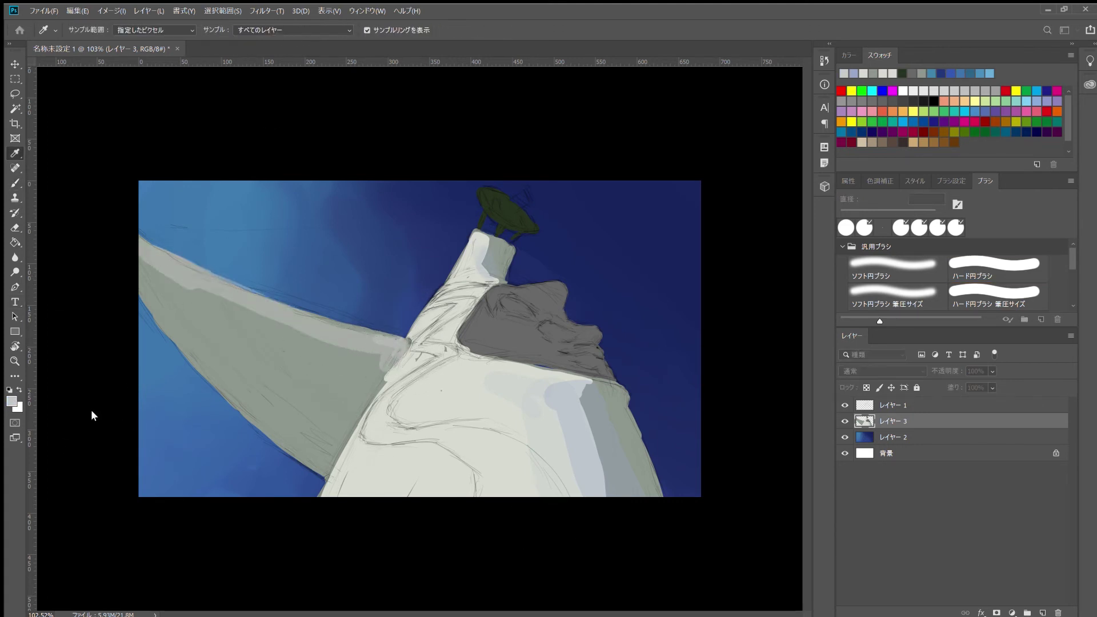
pyautogui.click(323, 424)
pyautogui.press('b')
pyautogui.moveTo(143, 283)
pyautogui.mouseDown()
pyautogui.moveTo(220, 343)
pyautogui.moveTo(338, 481)
pyautogui.mouseUp()
pyautogui.moveTo(195, 293)
pyautogui.mouseDown()
pyautogui.moveTo(235, 371)
pyautogui.moveTo(308, 451)
pyautogui.mouseUp()
pyautogui.press('i')
pyautogui.moveTo(206, 332)
pyautogui.mouseDown()
pyautogui.moveTo(319, 429)
pyautogui.moveTo(335, 426)
pyautogui.mouseUp()
pyautogui.click(286, 406)
pyautogui.press('b')
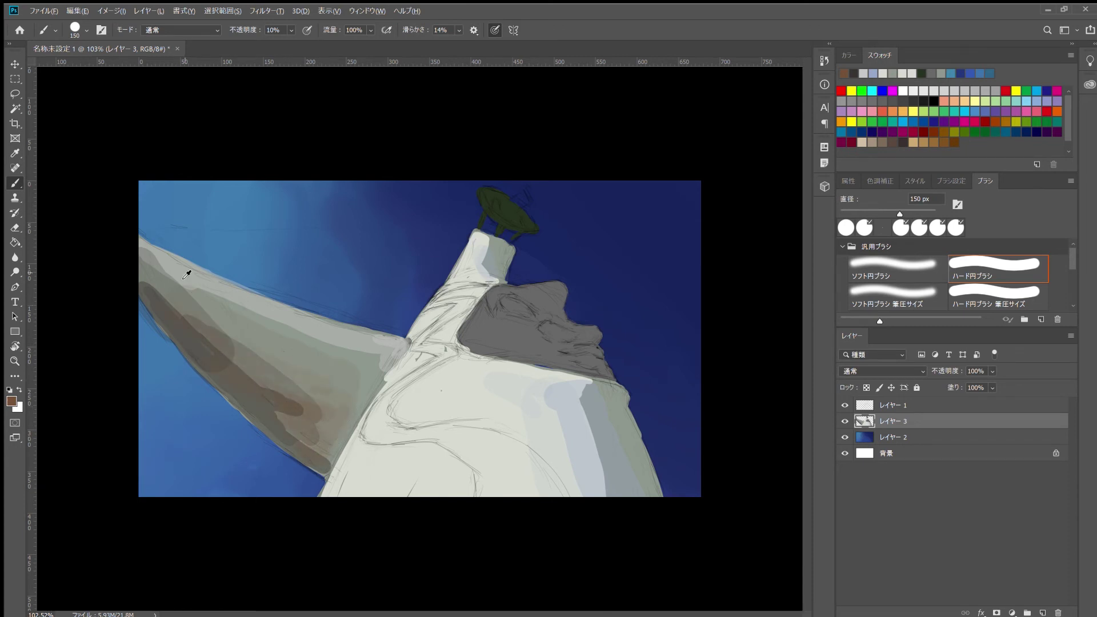
# Step: Paint light grey over the arm at 24% opacity and darken its underside in brown
pyautogui.keyDown('alt'); pyautogui.click(186, 275); pyautogui.keyUp('alt')
pyautogui.press('2')
pyautogui.press('4')
pyautogui.moveTo(166, 282)
pyautogui.mouseDown()
pyautogui.moveTo(291, 343)
pyautogui.moveTo(220, 372)
pyautogui.moveTo(274, 400)
pyautogui.moveTo(318, 451)
pyautogui.mouseUp()
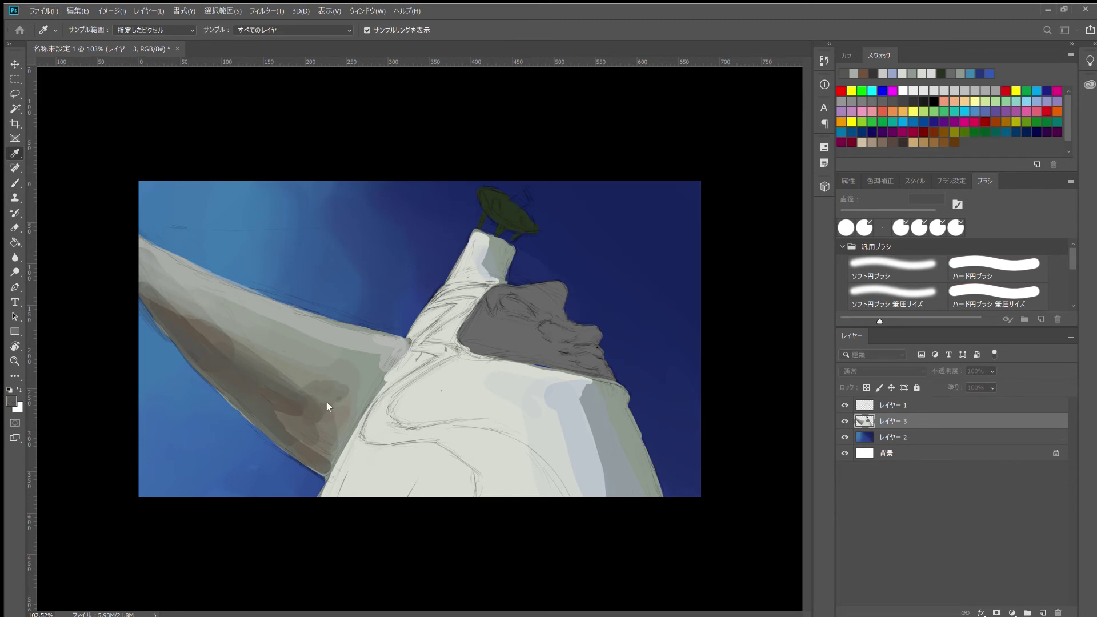
pyautogui.moveTo(194, 348); pyautogui.dragTo(217, 376)
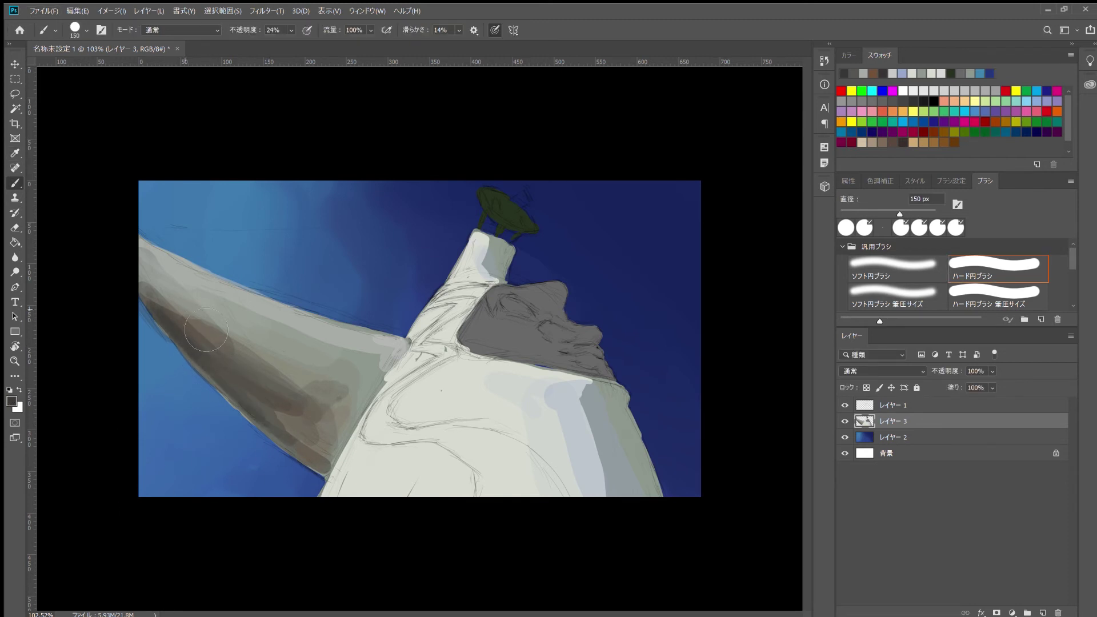
# Step: Soften the chest and neck sketch lines with light grey at 42% opacity, then sample a pinkish grey
pyautogui.keyDown('alt'); pyautogui.click(357, 368); pyautogui.keyUp('alt')
pyautogui.press('8')
pyautogui.press('5')
pyautogui.press('4')
pyautogui.press('2')
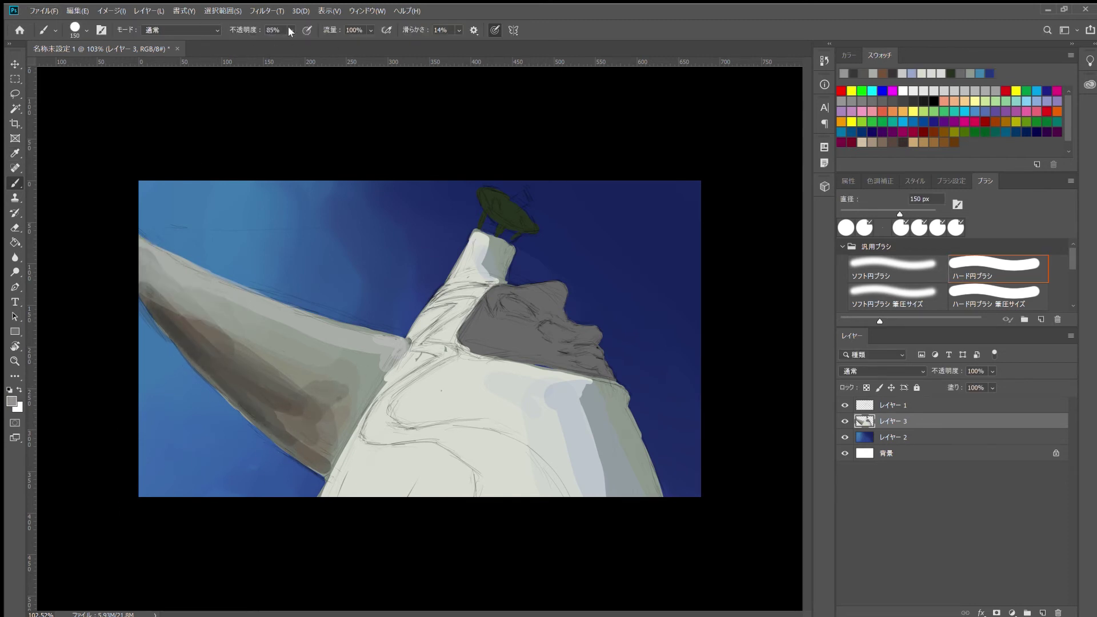
pyautogui.moveTo(421, 370); pyautogui.dragTo(404, 343)
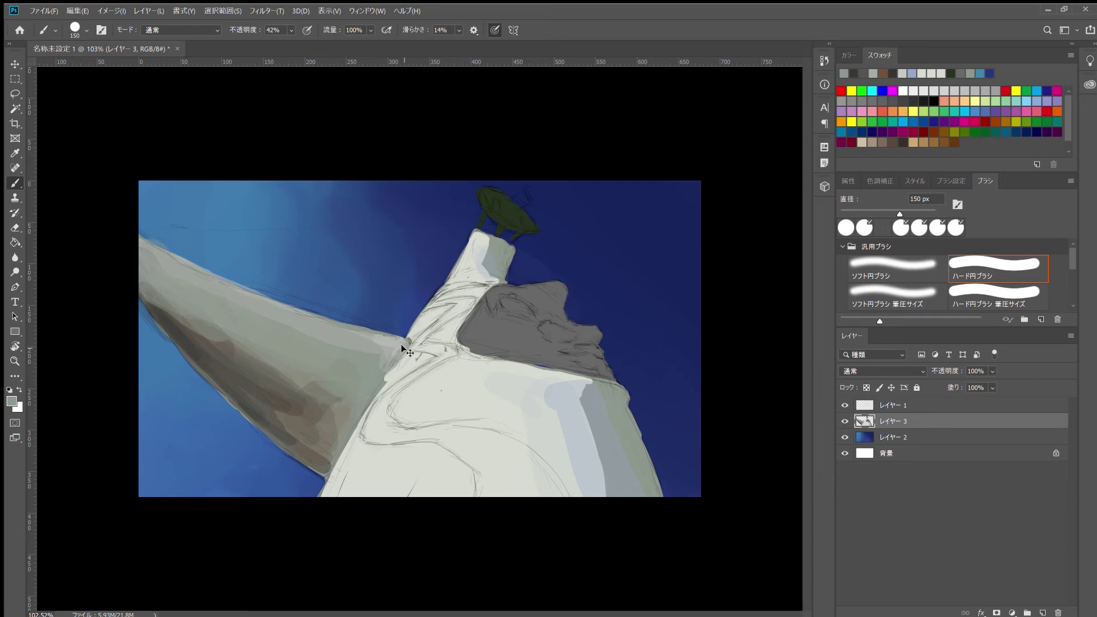
pyautogui.moveTo(477, 254); pyautogui.dragTo(435, 294)
pyautogui.press('i')
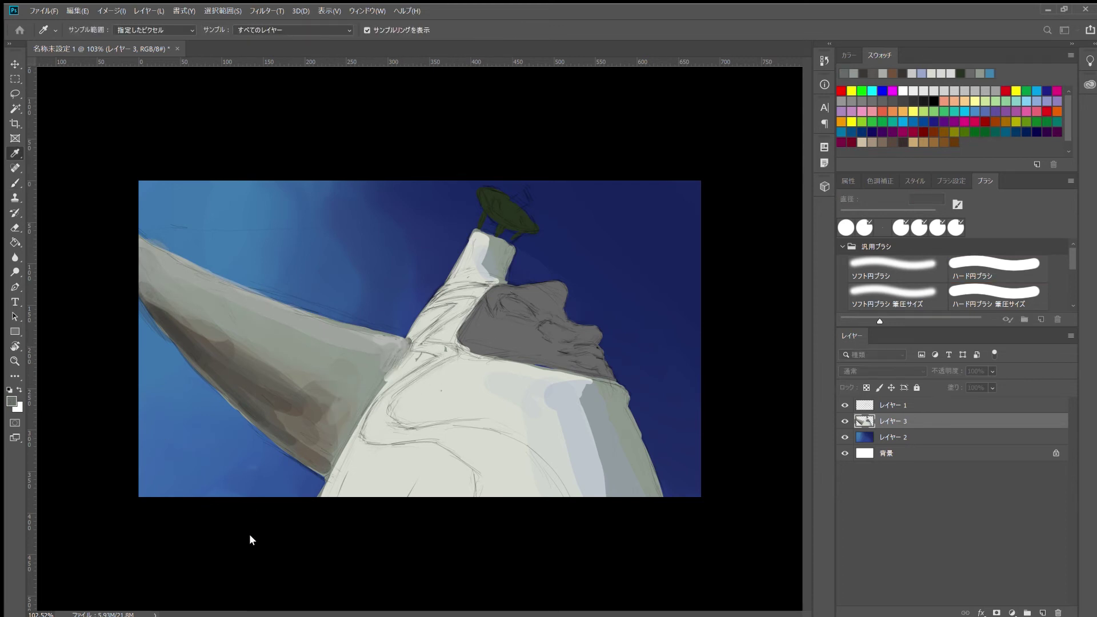
pyautogui.click(314, 394)
# Step: Paint faint pinkish-grey over the eye and cheek at 42% opacity
pyautogui.press('b')
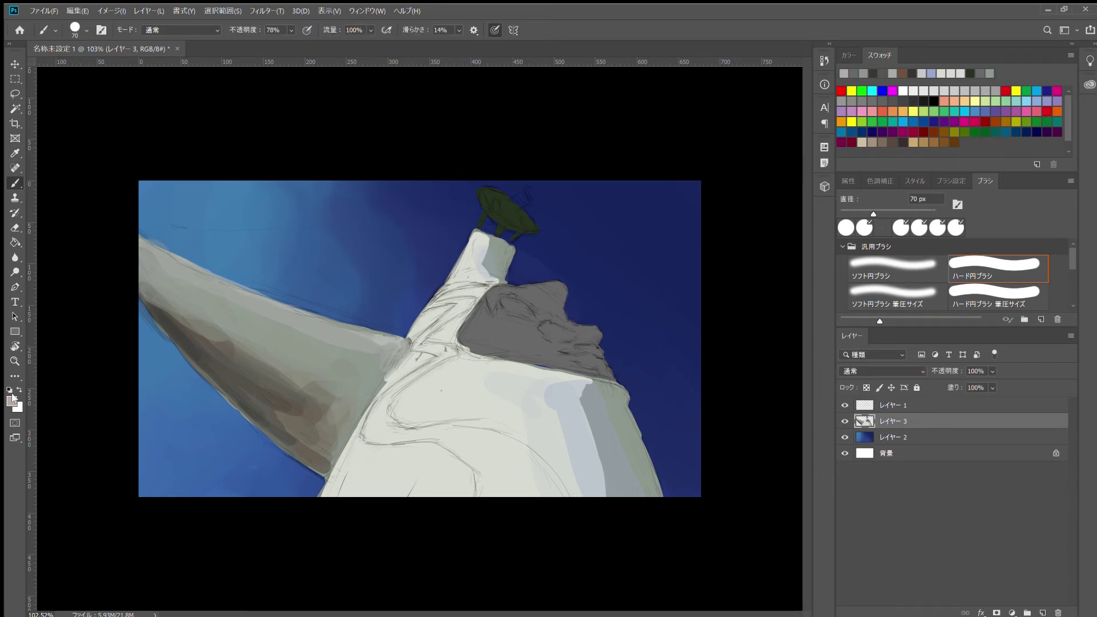
pyautogui.press('4')
pyautogui.press('2')
pyautogui.moveTo(497, 289)
pyautogui.mouseDown()
pyautogui.moveTo(517, 312)
pyautogui.moveTo(506, 345)
pyautogui.mouseUp()
pyautogui.moveTo(486, 309); pyautogui.dragTo(492, 345)
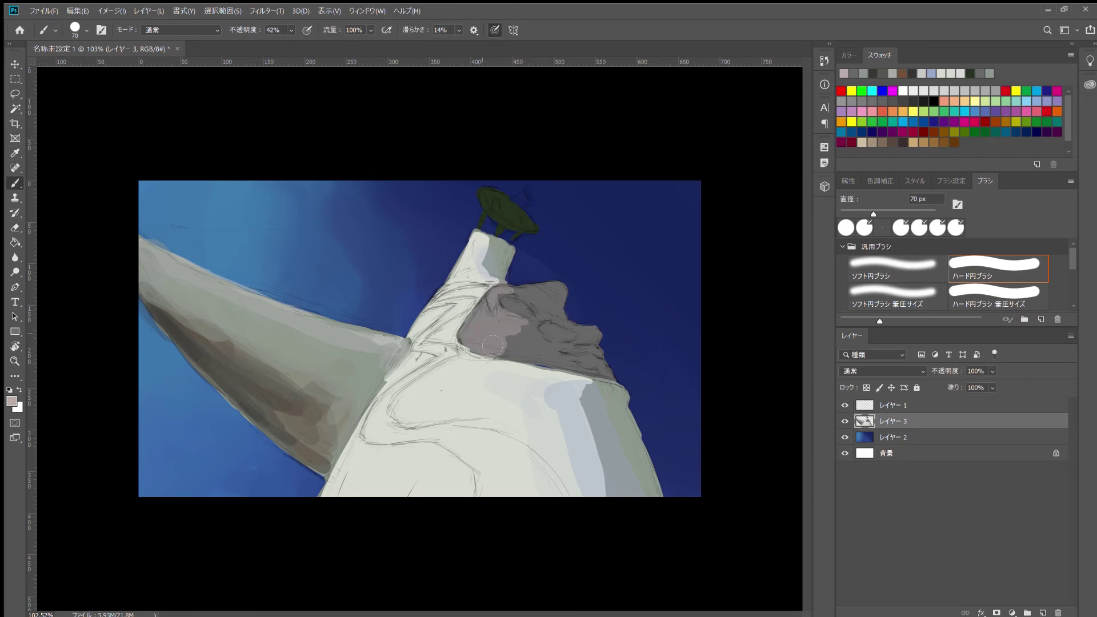
# Step: Add pink to the left cheek and a pink highlight on the nose tip
pyautogui.press('i')
pyautogui.press('b')
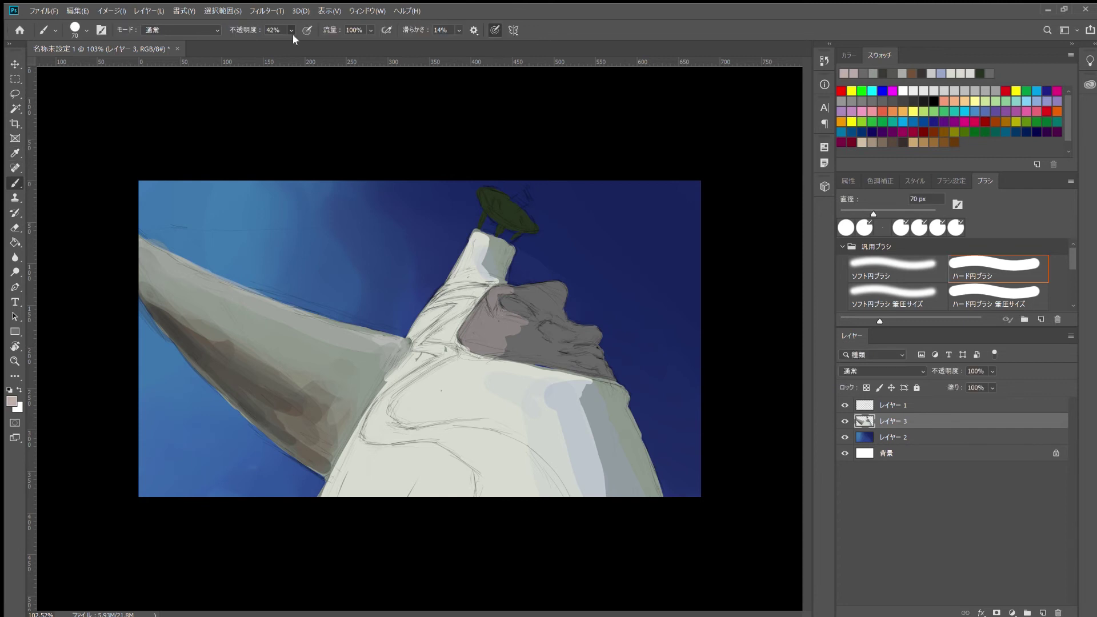
pyautogui.moveTo(497, 324)
pyautogui.mouseDown()
pyautogui.moveTo(488, 351)
pyautogui.moveTo(474, 337)
pyautogui.moveTo(486, 357)
pyautogui.mouseUp()
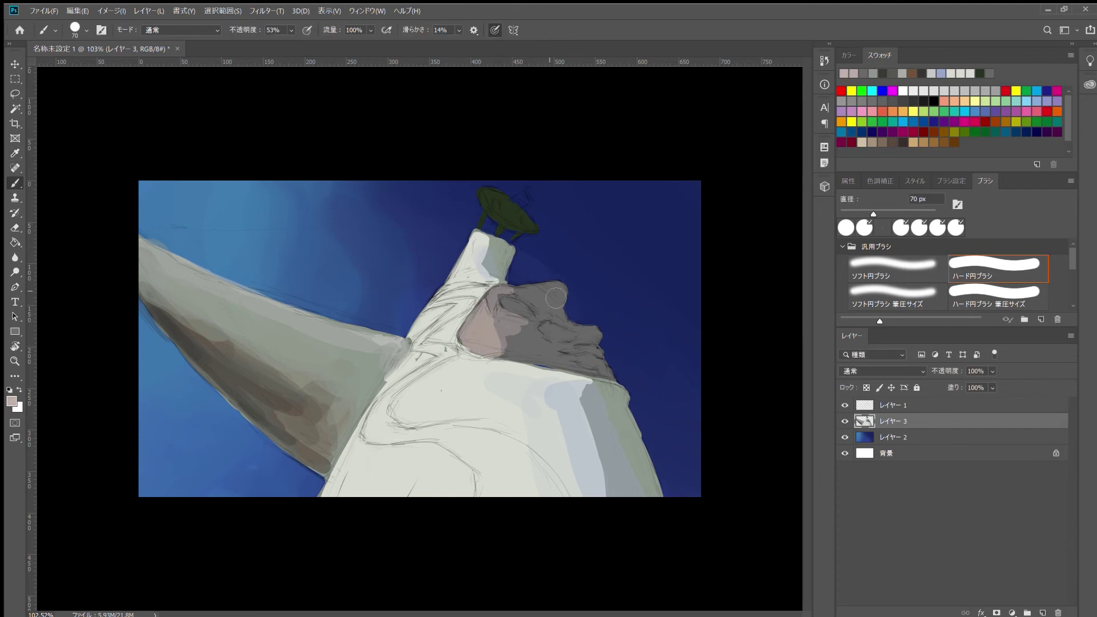
pyautogui.moveTo(549, 289)
pyautogui.mouseDown()
pyautogui.moveTo(561, 315)
pyautogui.moveTo(546, 327)
pyautogui.moveTo(594, 332)
pyautogui.moveTo(568, 325)
pyautogui.moveTo(562, 343)
pyautogui.moveTo(585, 364)
pyautogui.mouseUp()
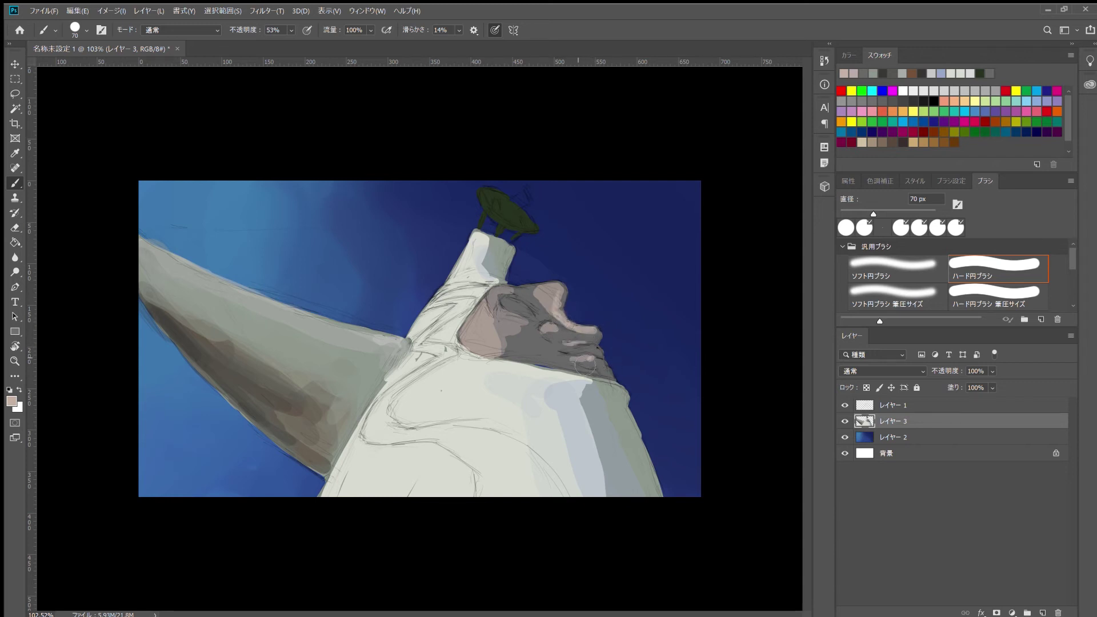
# Step: Sample a darker face grey, cover the pink chin highlights, and resample face colours
pyautogui.keyDown('alt'); pyautogui.click(512, 331); pyautogui.keyUp('alt')
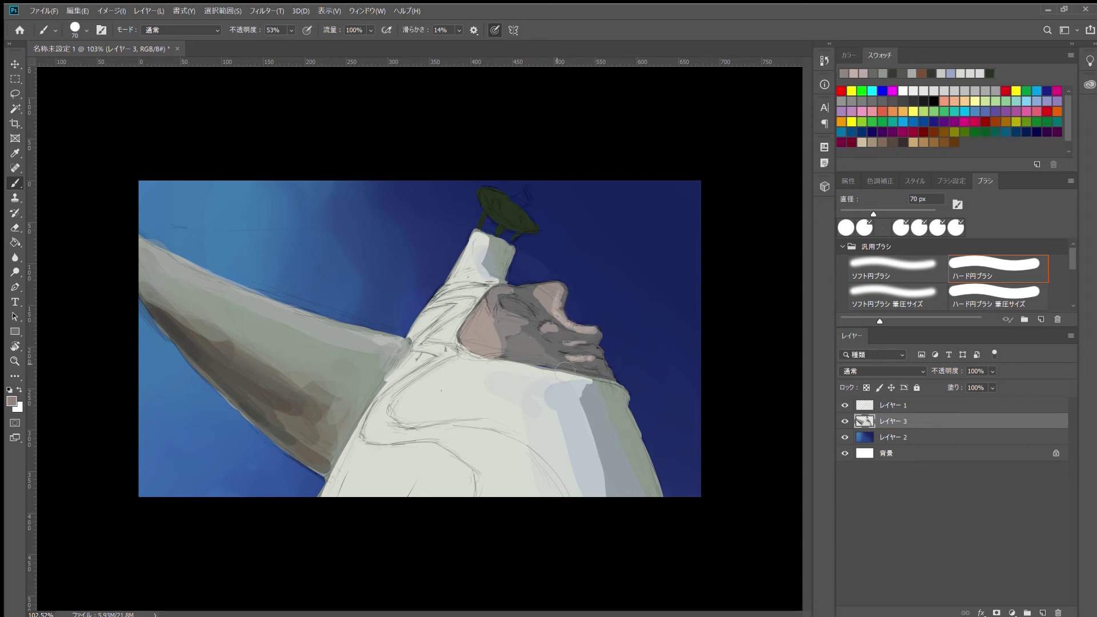
pyautogui.moveTo(590, 365); pyautogui.dragTo(560, 359)
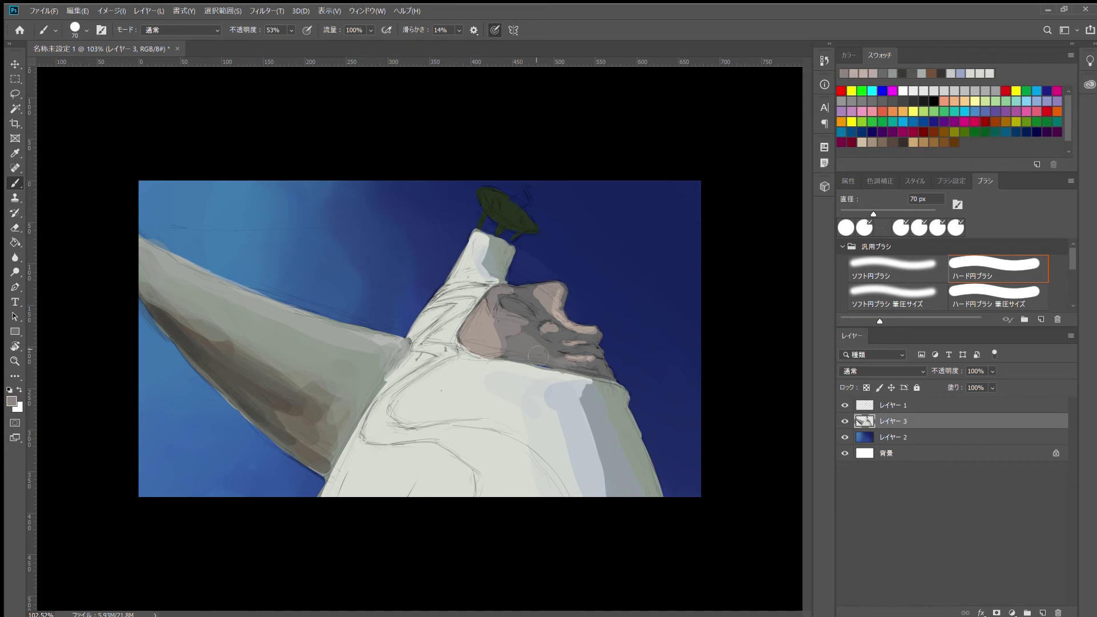
pyautogui.keyDown('alt'); pyautogui.click(508, 325); pyautogui.keyUp('alt')
pyautogui.keyDown('alt'); pyautogui.click(491, 324); pyautogui.keyUp('alt')
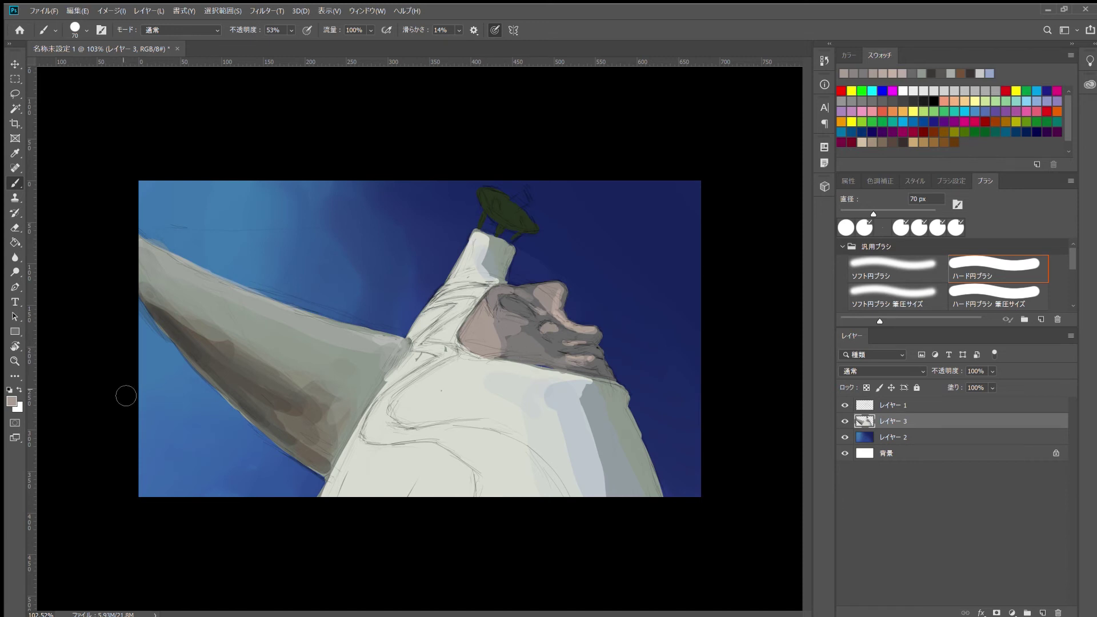
pyautogui.press('alt')
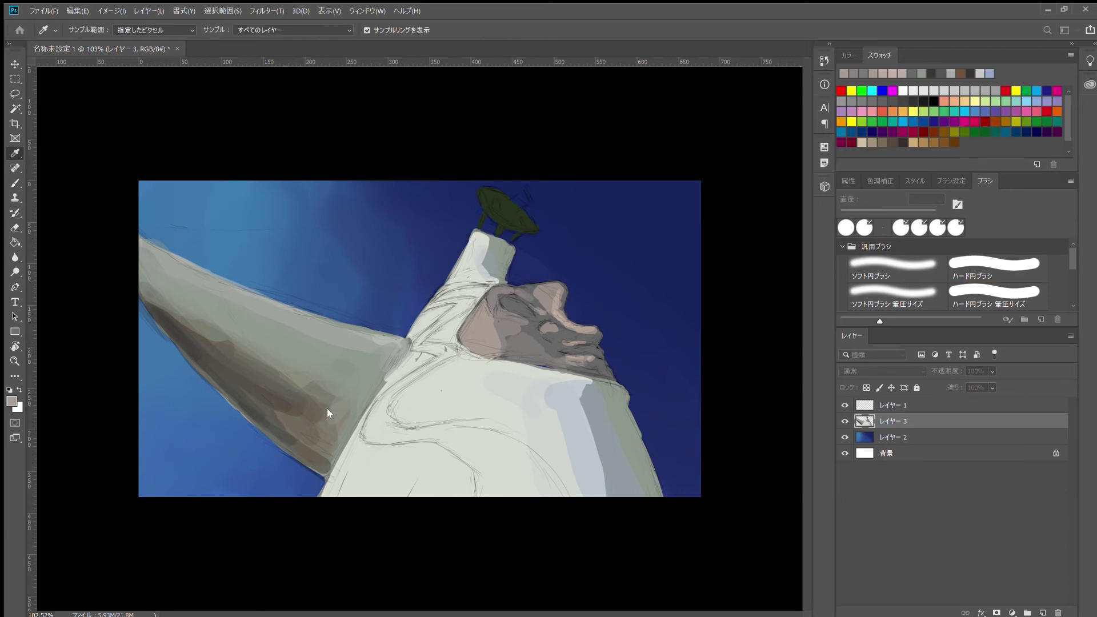
# Step: Zoom in and paint the black eye line, nose tip and mouth line
pyautogui.press('d')
pyautogui.scroll(3, 491, 314)
pyautogui.scroll(2, 491, 314)
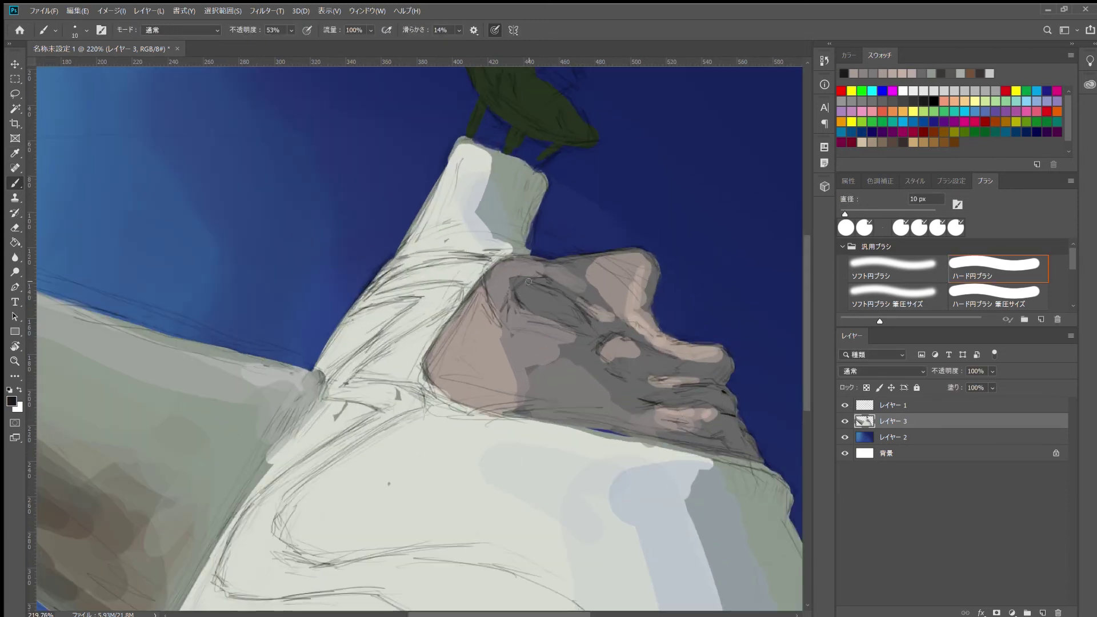
pyautogui.moveTo(529, 284); pyautogui.dragTo(524, 308)
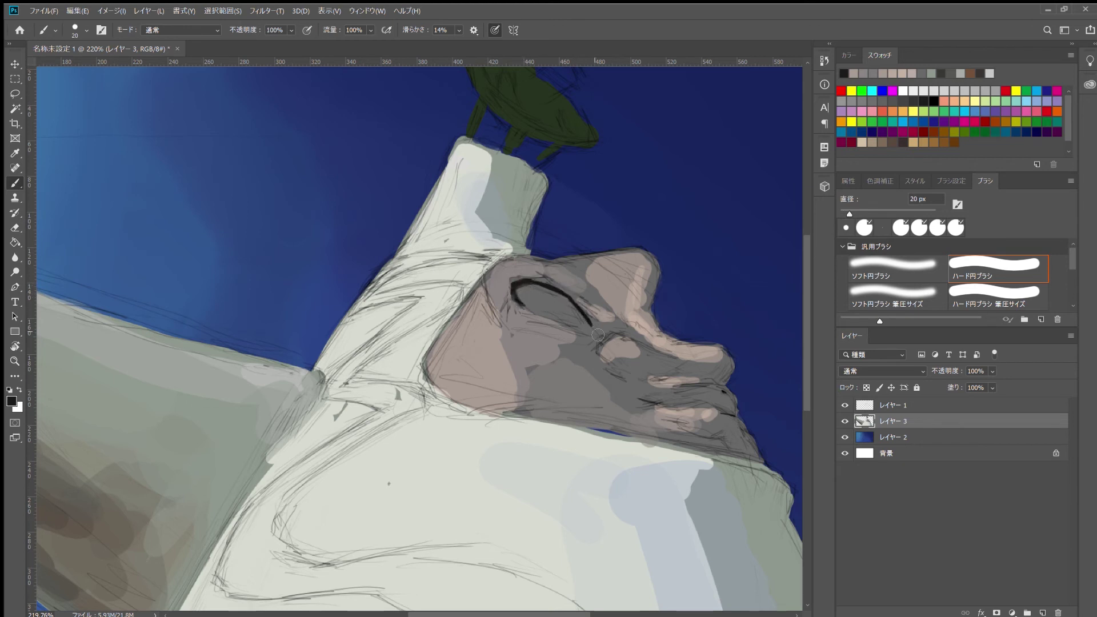
pyautogui.moveTo(728, 369); pyautogui.dragTo(723, 377)
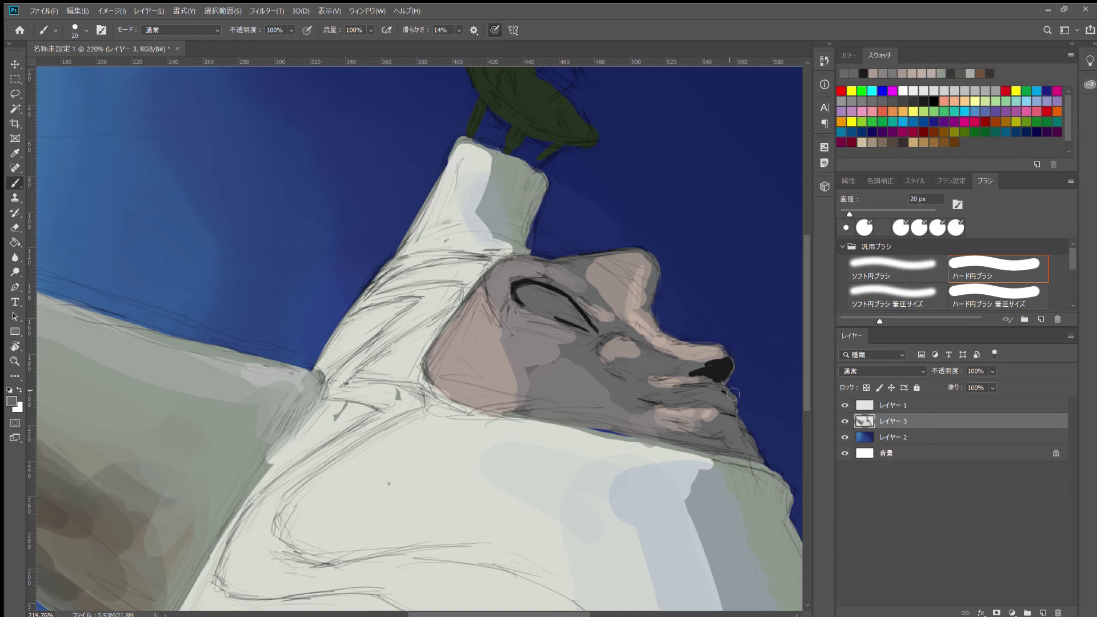
pyautogui.moveTo(602, 363)
pyautogui.mouseDown()
pyautogui.moveTo(688, 378)
pyautogui.moveTo(651, 394)
pyautogui.moveTo(710, 376)
pyautogui.moveTo(640, 374)
pyautogui.moveTo(674, 369)
pyautogui.mouseUp()
# Step: Thicken the black mustache, add a light lip stroke above it, and darken the lower lip line
pyautogui.keyDown('alt'); pyautogui.click(657, 372); pyautogui.keyUp('alt')
pyautogui.keyDown('alt'); pyautogui.click(628, 346); pyautogui.keyUp('alt')
pyautogui.moveTo(617, 345); pyautogui.dragTo(646, 350)
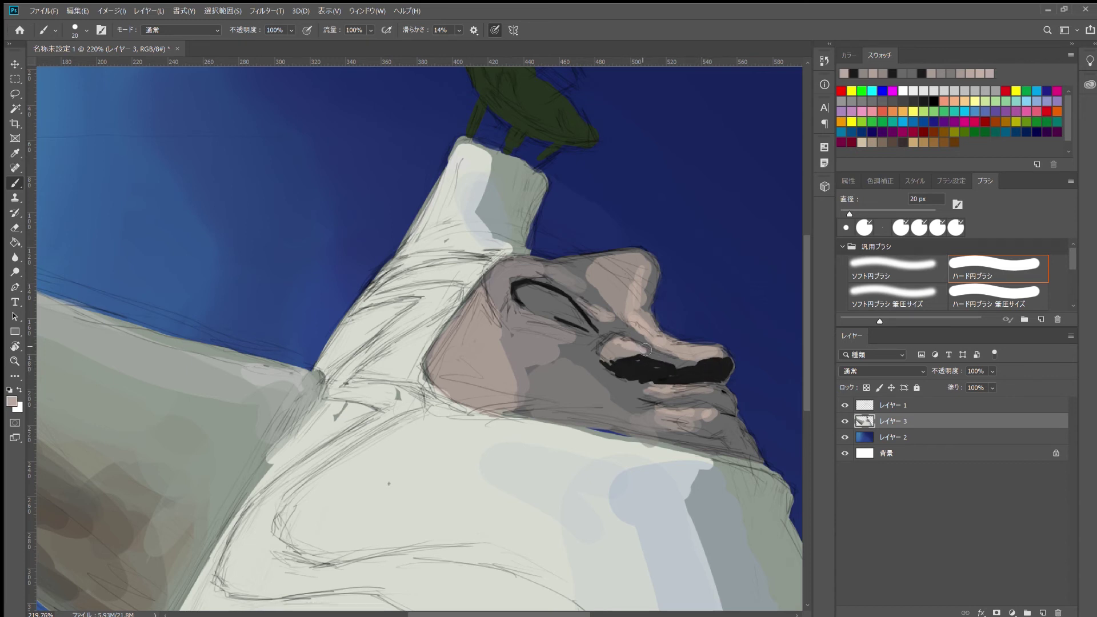
pyautogui.keyDown('alt'); pyautogui.click(611, 363); pyautogui.keyUp('alt')
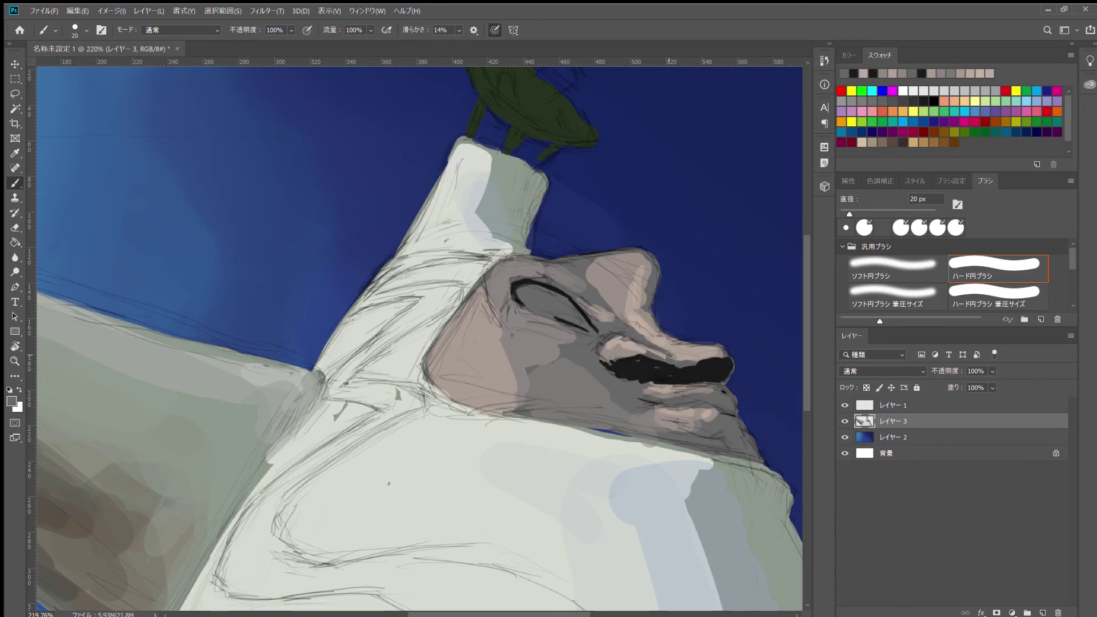
pyautogui.moveTo(609, 372)
pyautogui.mouseDown()
pyautogui.moveTo(724, 410)
pyautogui.moveTo(734, 400)
pyautogui.moveTo(748, 455)
pyautogui.mouseUp()
# Step: Add dark strokes below the chin, then repaint the eye grey with a 45 px brush at 24%
pyautogui.moveTo(671, 428); pyautogui.dragTo(732, 454)
pyautogui.scroll(-3, 115, 291)
pyautogui.press('2')
pyautogui.press('4')
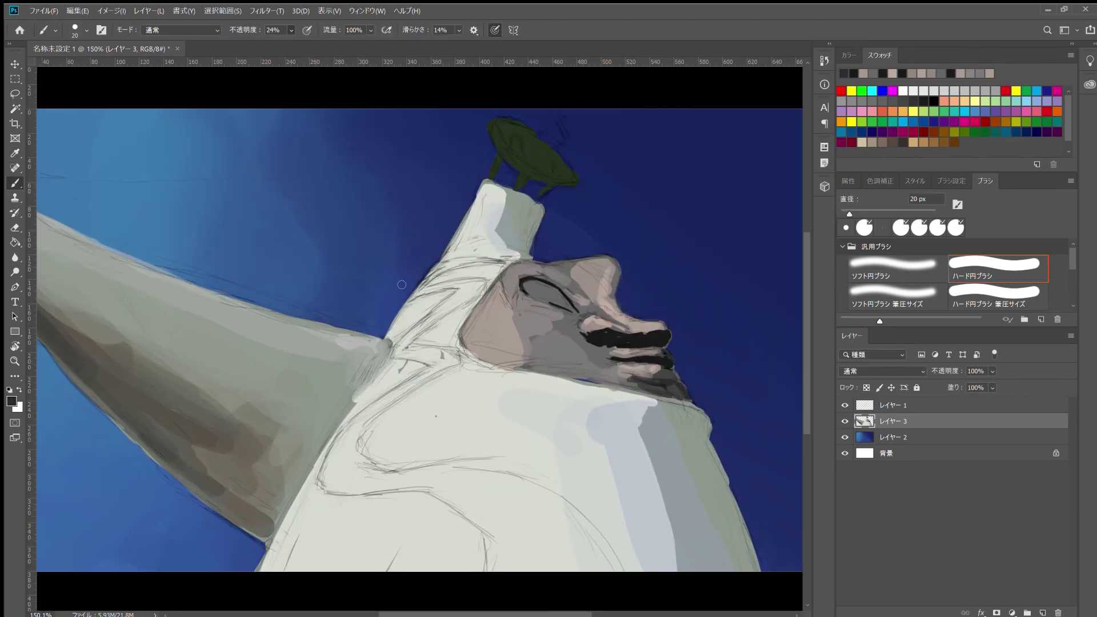
pyautogui.press(']')
pyautogui.press(']')
pyautogui.press(']')
pyautogui.moveTo(573, 311)
pyautogui.mouseDown()
pyautogui.moveTo(542, 301)
pyautogui.moveTo(603, 317)
pyautogui.moveTo(560, 277)
pyautogui.moveTo(574, 297)
pyautogui.mouseUp()
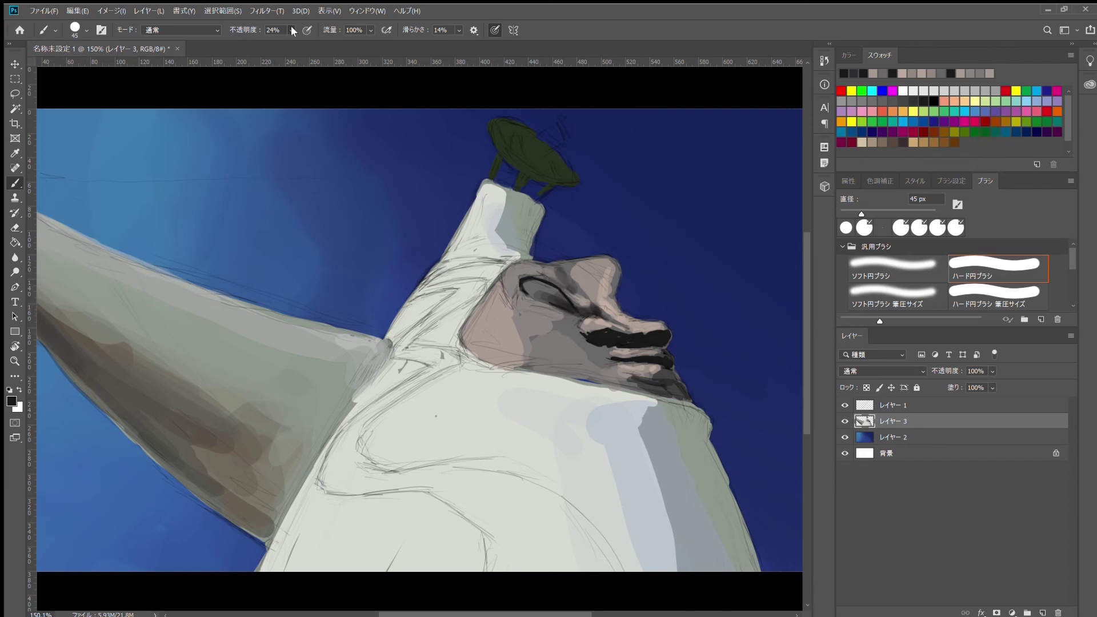
# Step: Faintly shade the cheek and nostril at 8%, then lighten the collar shadow at 27%
pyautogui.press('0')
pyautogui.press('8')
pyautogui.moveTo(564, 334); pyautogui.dragTo(580, 327)
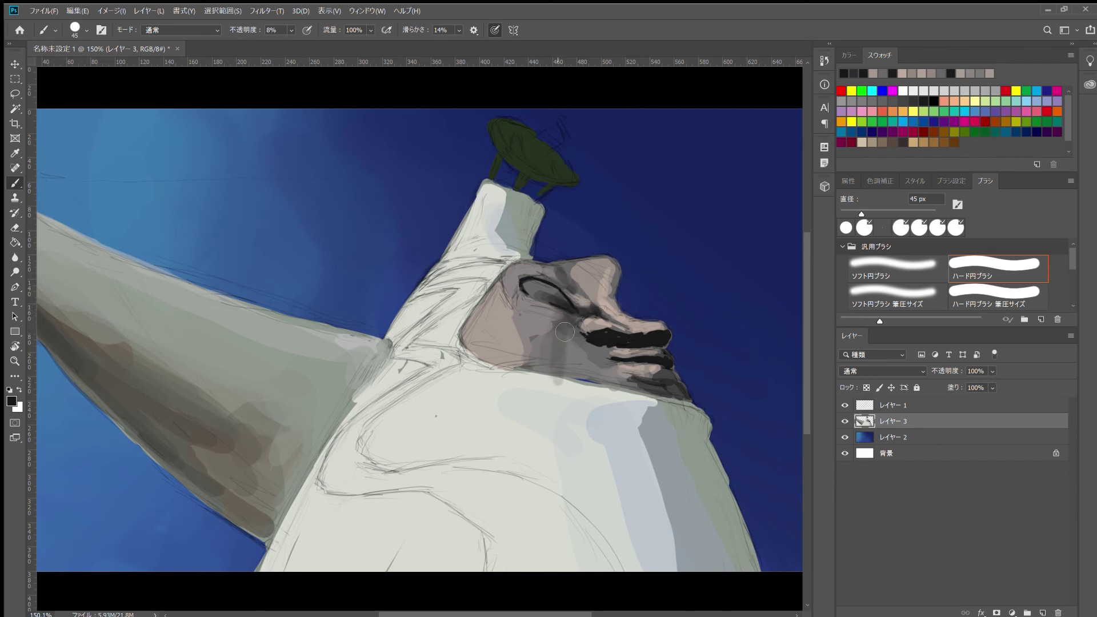
pyautogui.scroll(-2, 611, 370)
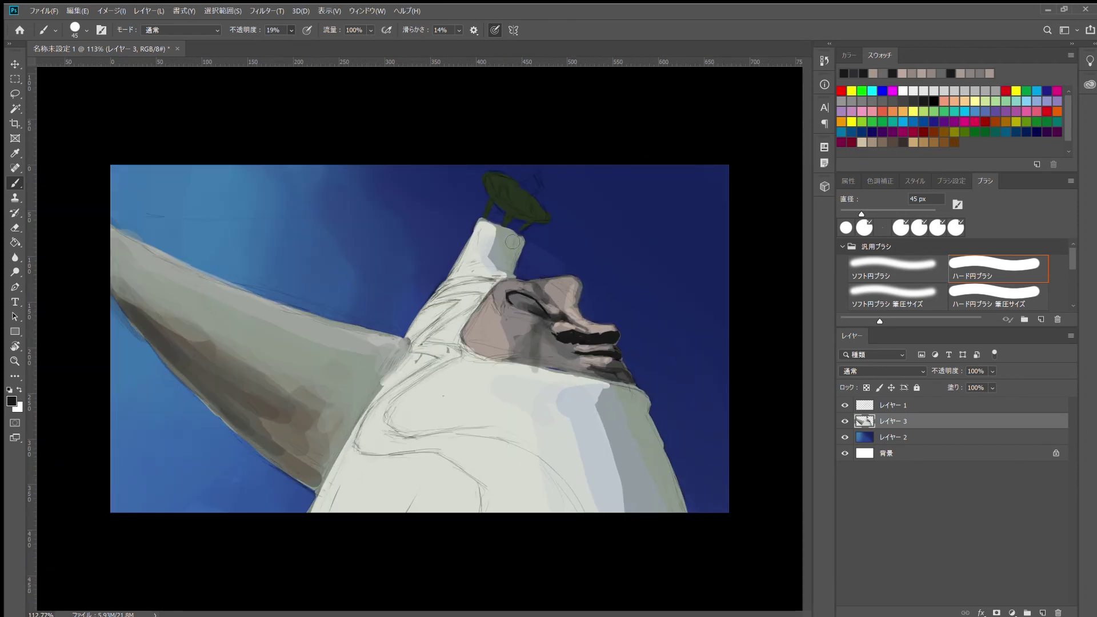
pyautogui.press('2')
pyautogui.press('7')
pyautogui.moveTo(512, 242); pyautogui.dragTo(514, 273)
# Step: Shade the robe's right side and shoulder with a 100 px brush at 14% opacity
pyautogui.press('3')
pyautogui.press('9')
pyautogui.press('1')
pyautogui.press('4')
pyautogui.press(']')
pyautogui.press(']')
pyautogui.press(']')
pyautogui.moveTo(587, 398)
pyautogui.mouseDown()
pyautogui.moveTo(657, 503)
pyautogui.moveTo(645, 509)
pyautogui.moveTo(606, 406)
pyautogui.moveTo(657, 502)
pyautogui.mouseUp()
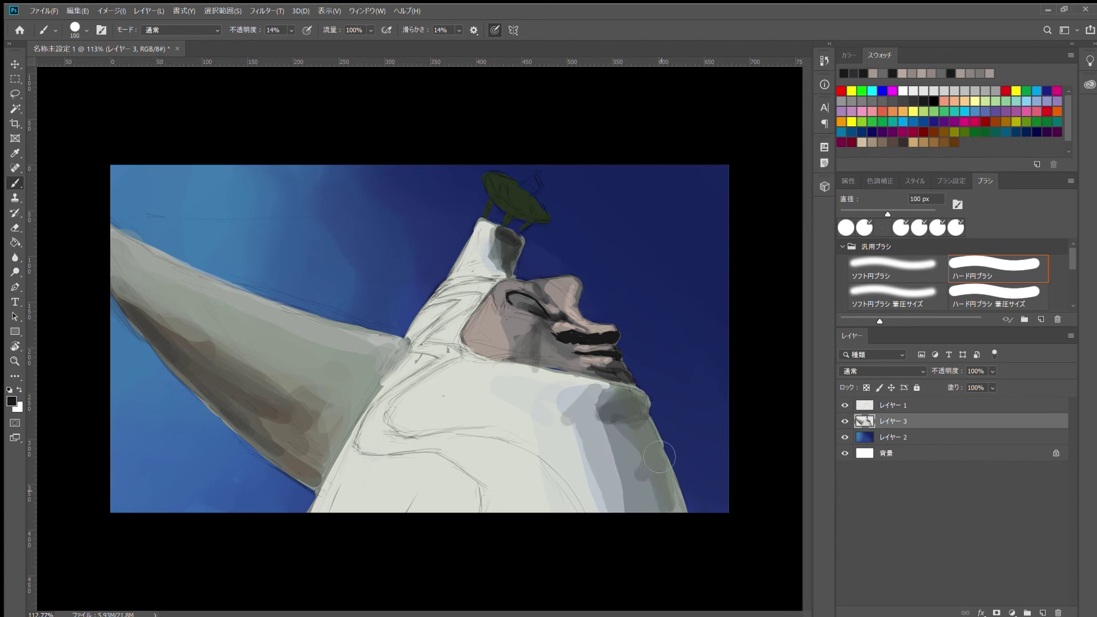
pyautogui.moveTo(634, 420); pyautogui.dragTo(662, 508)
pyautogui.moveTo(571, 409)
pyautogui.mouseDown()
pyautogui.moveTo(635, 464)
pyautogui.moveTo(628, 411)
pyautogui.moveTo(663, 503)
pyautogui.moveTo(594, 402)
pyautogui.moveTo(639, 532)
pyautogui.mouseUp()
# Step: At 9% opacity, darken the robe side and add brownish shading under the raised arm
pyautogui.press('0')
pyautogui.press('9')
pyautogui.moveTo(355, 439); pyautogui.dragTo(132, 274)
pyautogui.moveTo(360, 422)
pyautogui.mouseDown()
pyautogui.moveTo(331, 469)
pyautogui.moveTo(274, 451)
pyautogui.moveTo(320, 469)
pyautogui.mouseUp()
pyautogui.moveTo(268, 354); pyautogui.dragTo(114, 275)
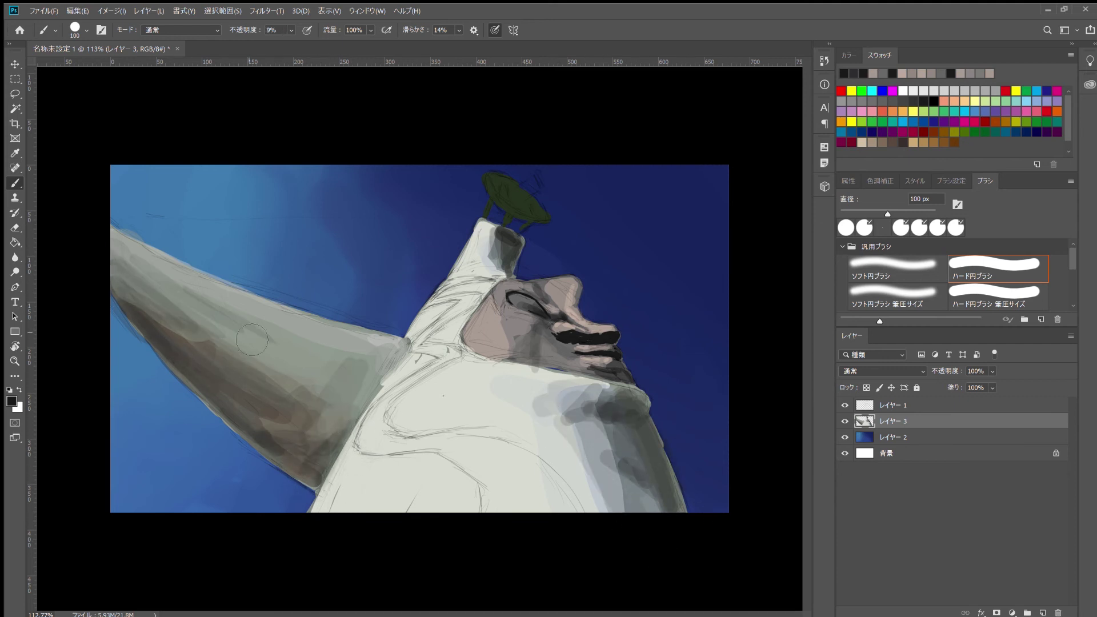
pyautogui.moveTo(342, 371); pyautogui.dragTo(319, 411)
# Step: Zoom out and sample a pink colour from the canvas for the stripes
pyautogui.hotkey('ctrl', '-')
pyautogui.press('i')
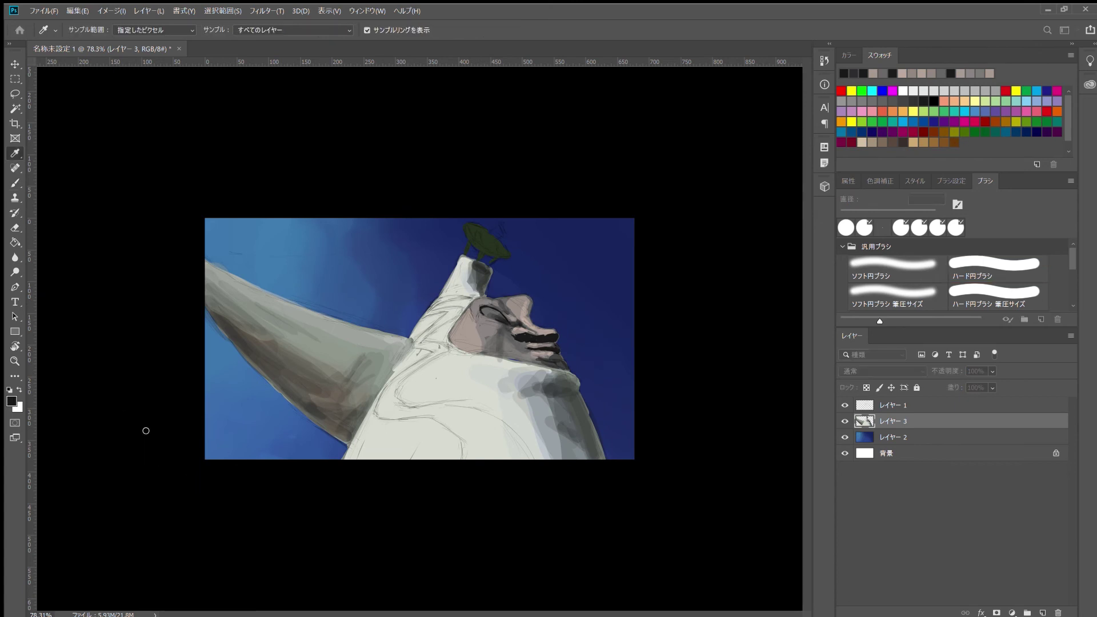
pyautogui.click(353, 398)
pyautogui.press('b')
pyautogui.scroll(3, 426, 330)
# Step: Paint a pink zigzag from the shoulder down across the robe
pyautogui.moveTo(460, 267)
pyautogui.mouseDown()
pyautogui.moveTo(537, 259)
pyautogui.moveTo(503, 289)
pyautogui.mouseUp()
pyautogui.moveTo(428, 302); pyautogui.dragTo(512, 289)
pyautogui.moveTo(443, 337); pyautogui.dragTo(502, 297)
pyautogui.press('e')
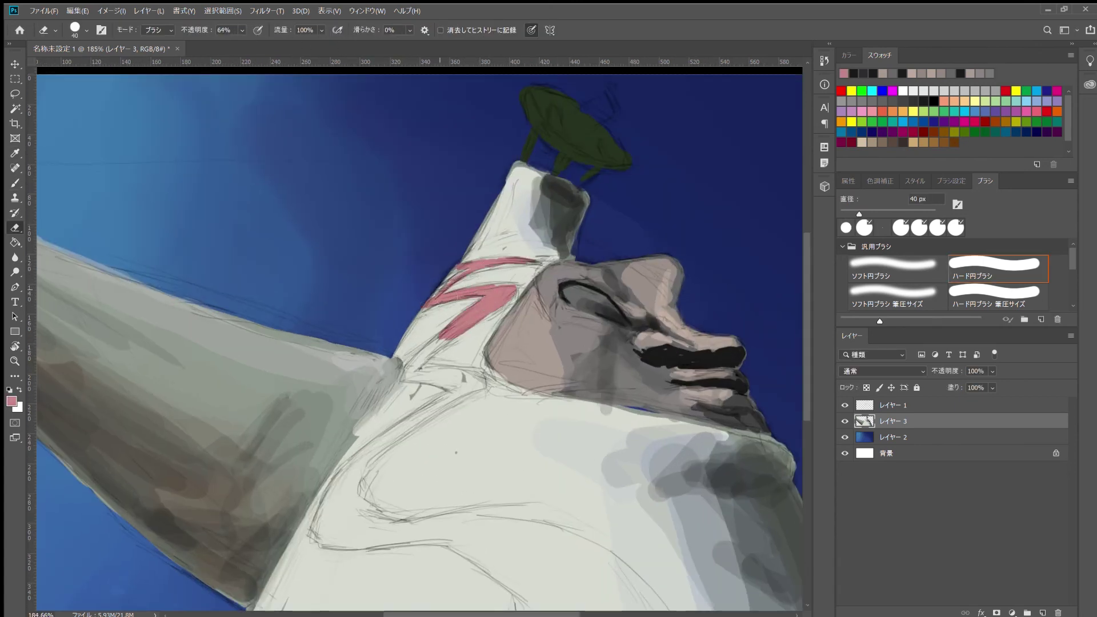
pyautogui.press('b')
pyautogui.moveTo(449, 337)
pyautogui.mouseDown()
pyautogui.moveTo(408, 378)
pyautogui.moveTo(483, 382)
pyautogui.mouseUp()
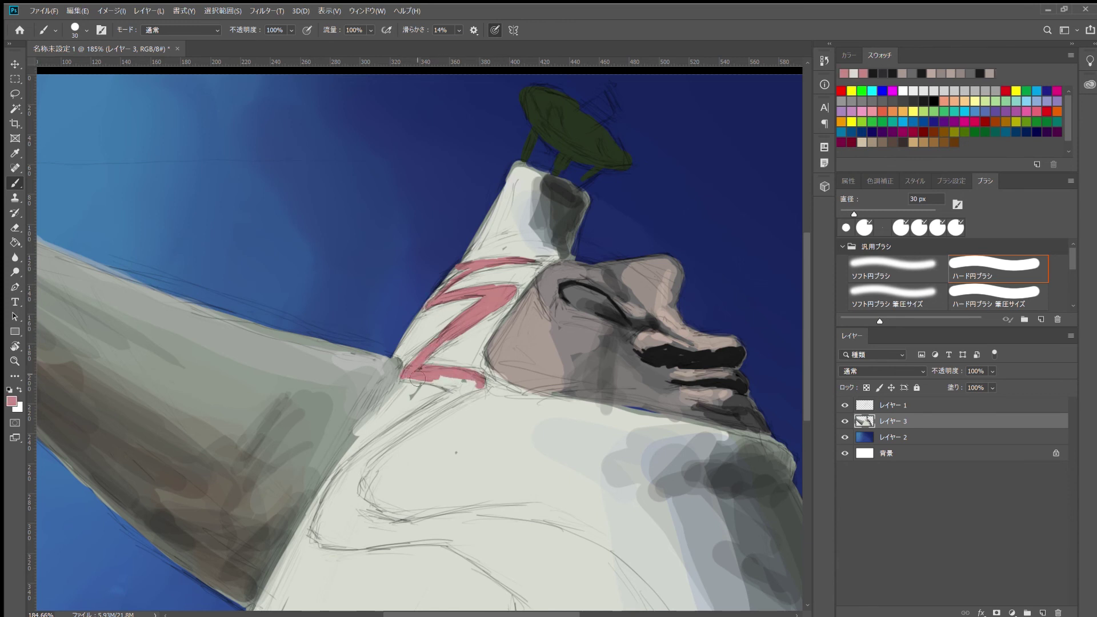
# Step: Extend the pink stripe diagonally to the robe's bottom edge with a 60 px brush, thickening its lower band
pyautogui.moveTo(417, 394); pyautogui.dragTo(502, 308)
pyautogui.moveTo(574, 300)
pyautogui.mouseDown()
pyautogui.moveTo(437, 382)
pyautogui.moveTo(504, 344)
pyautogui.mouseUp()
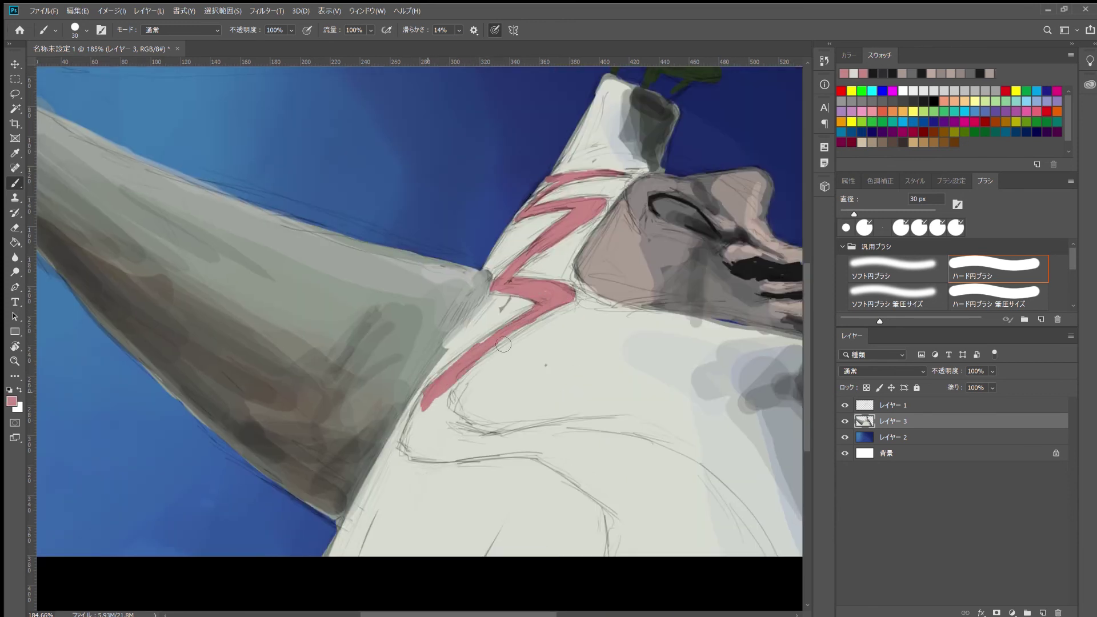
pyautogui.scroll(-3, 503, 345)
pyautogui.press(']')
pyautogui.press(']')
pyautogui.press(']')
pyautogui.moveTo(388, 406)
pyautogui.mouseDown()
pyautogui.moveTo(371, 443)
pyautogui.moveTo(480, 441)
pyautogui.moveTo(485, 500)
pyautogui.mouseUp()
pyautogui.moveTo(446, 442); pyautogui.dragTo(490, 442)
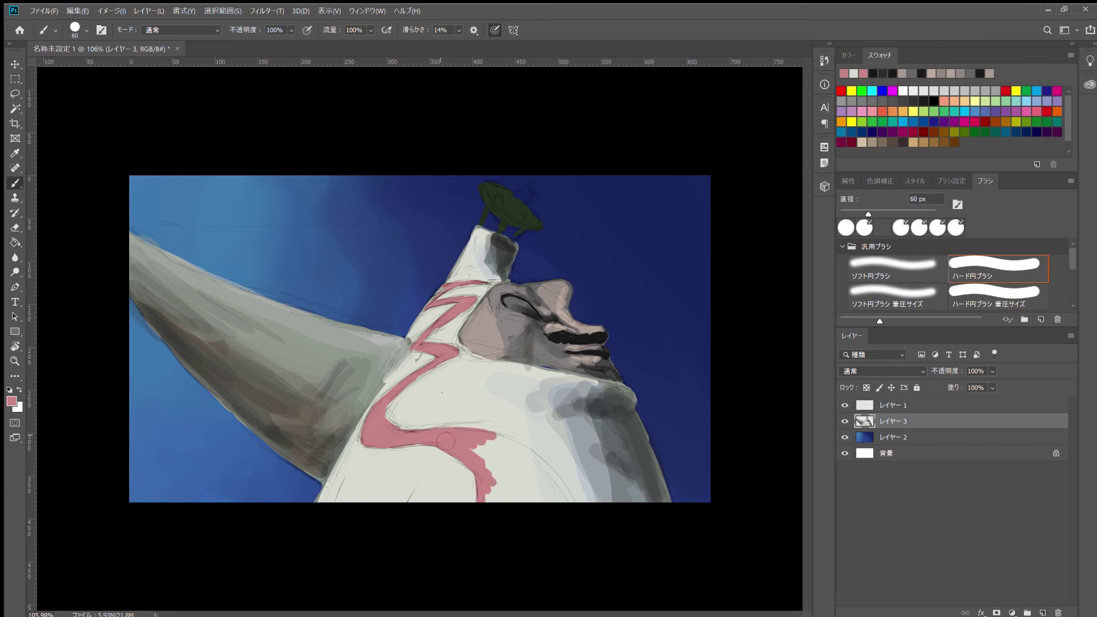
pyautogui.moveTo(416, 421)
pyautogui.mouseDown()
pyautogui.moveTo(540, 468)
pyautogui.moveTo(565, 517)
pyautogui.moveTo(561, 497)
pyautogui.mouseUp()
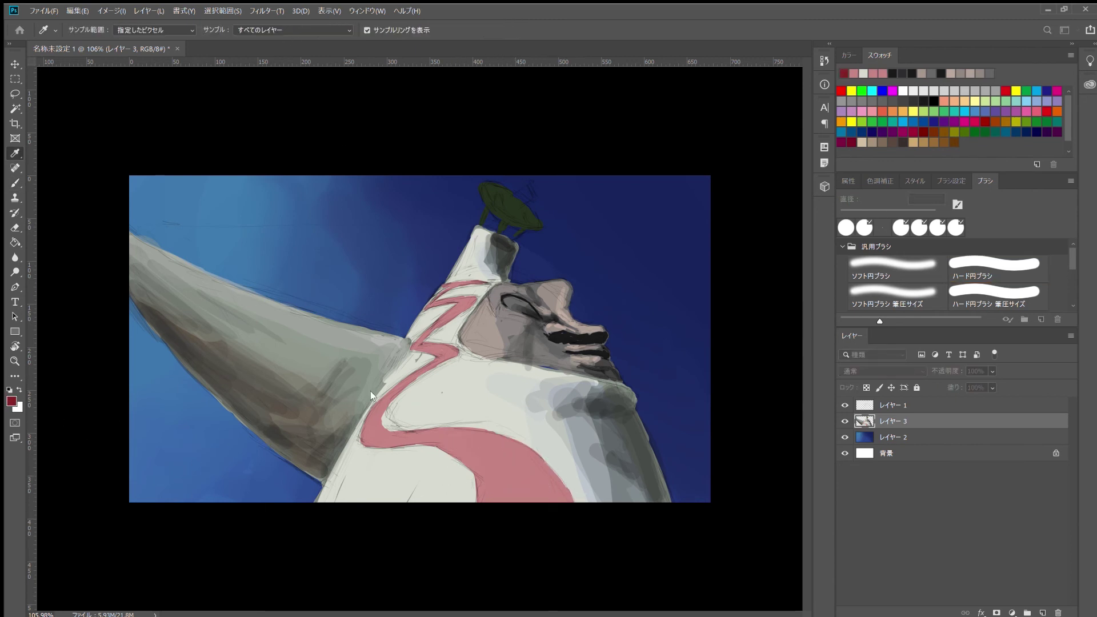
# Step: Repaint the zigzag and lower band in brighter and deeper reds with darker maroon strokes
pyautogui.moveTo(451, 437)
pyautogui.mouseDown()
pyautogui.moveTo(491, 457)
pyautogui.moveTo(497, 509)
pyautogui.moveTo(565, 514)
pyautogui.moveTo(529, 502)
pyautogui.moveTo(503, 451)
pyautogui.mouseUp()
pyautogui.moveTo(457, 366)
pyautogui.mouseDown()
pyautogui.moveTo(434, 343)
pyautogui.moveTo(480, 317)
pyautogui.moveTo(434, 425)
pyautogui.moveTo(375, 453)
pyautogui.mouseUp()
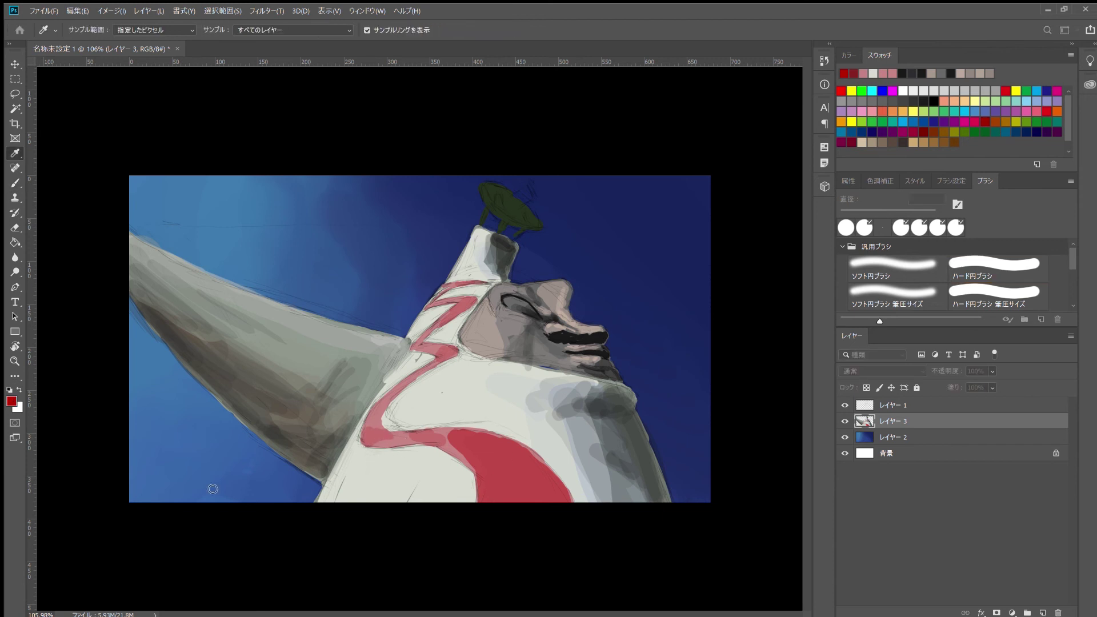
pyautogui.keyDown('alt'); pyautogui.click(497, 451); pyautogui.keyUp('alt')
pyautogui.moveTo(497, 451)
pyautogui.mouseDown()
pyautogui.moveTo(575, 512)
pyautogui.moveTo(548, 474)
pyautogui.mouseUp()
pyautogui.keyDown('alt'); pyautogui.click(560, 500); pyautogui.keyUp('alt')
pyautogui.press('alt')
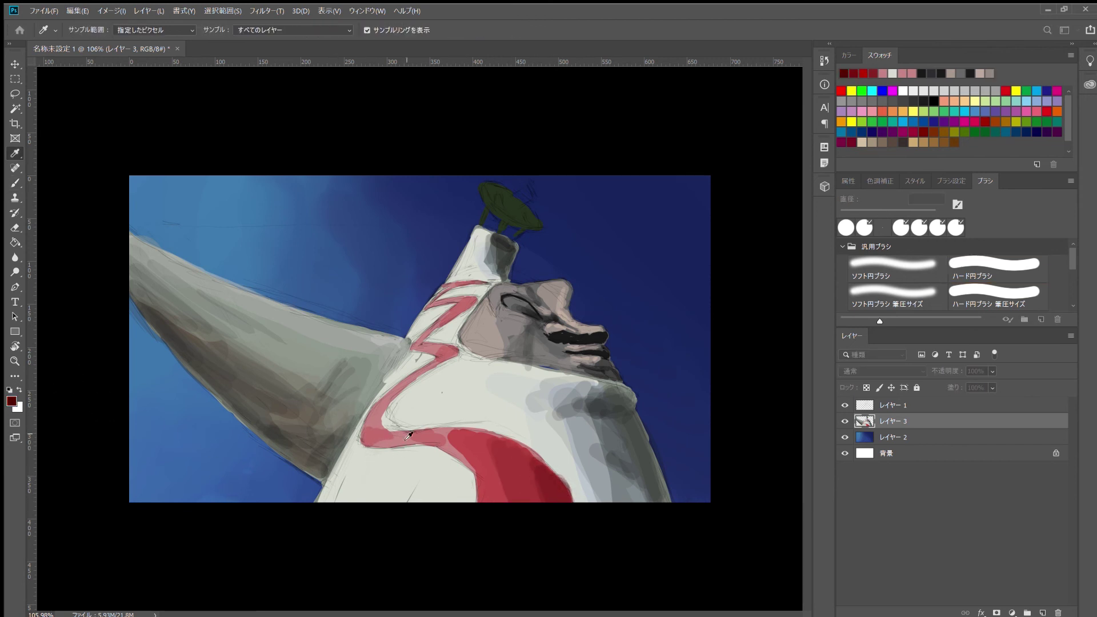
pyautogui.keyDown('alt'); pyautogui.click(401, 452); pyautogui.keyUp('alt')
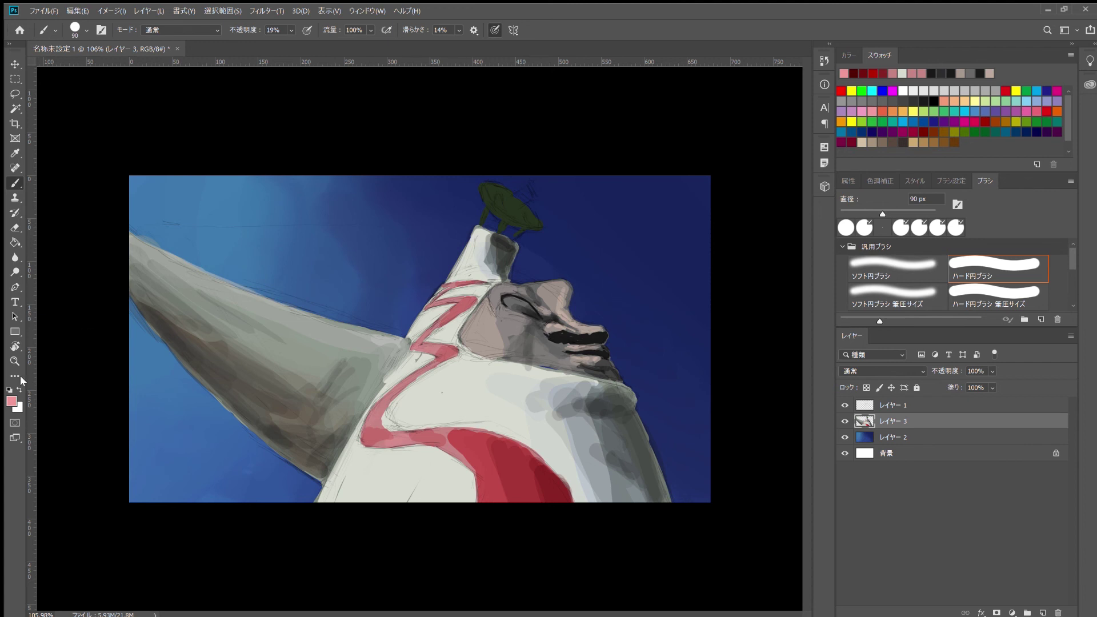
# Step: Sample the robe's cream and smooth the lower robe, covering the leftover sketch line
pyautogui.press('alt')
pyautogui.keyDown('alt'); pyautogui.click(479, 259); pyautogui.keyUp('alt')
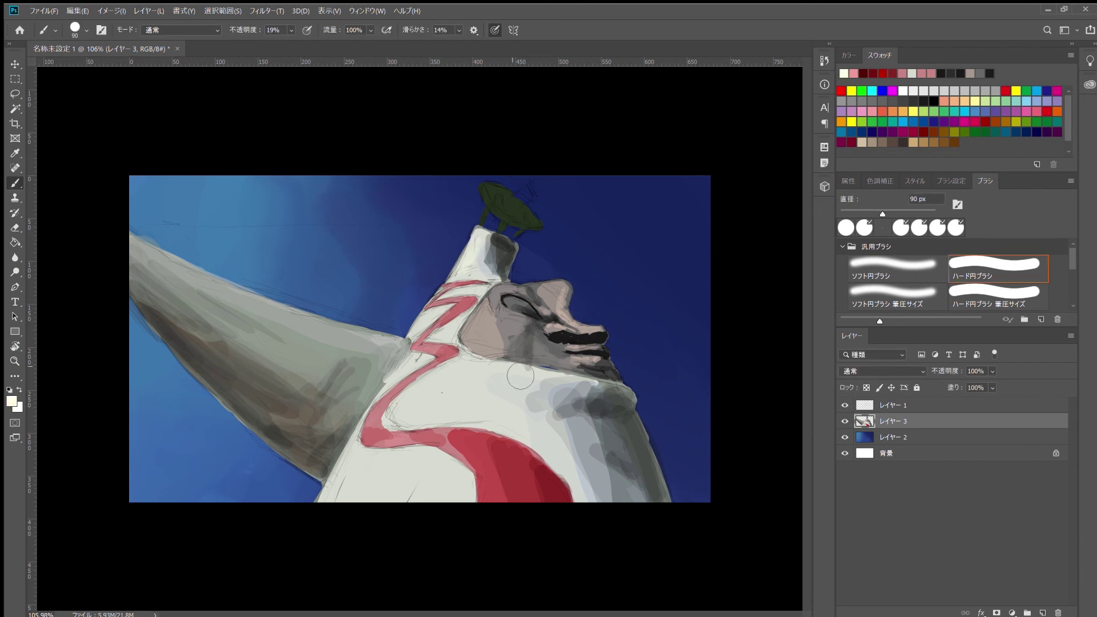
pyautogui.moveTo(408, 479)
pyautogui.mouseDown()
pyautogui.moveTo(343, 485)
pyautogui.moveTo(440, 503)
pyautogui.mouseUp()
pyautogui.moveTo(357, 466); pyautogui.dragTo(326, 491)
pyautogui.moveTo(414, 372); pyautogui.dragTo(394, 395)
pyautogui.scroll(-3, 420, 337)
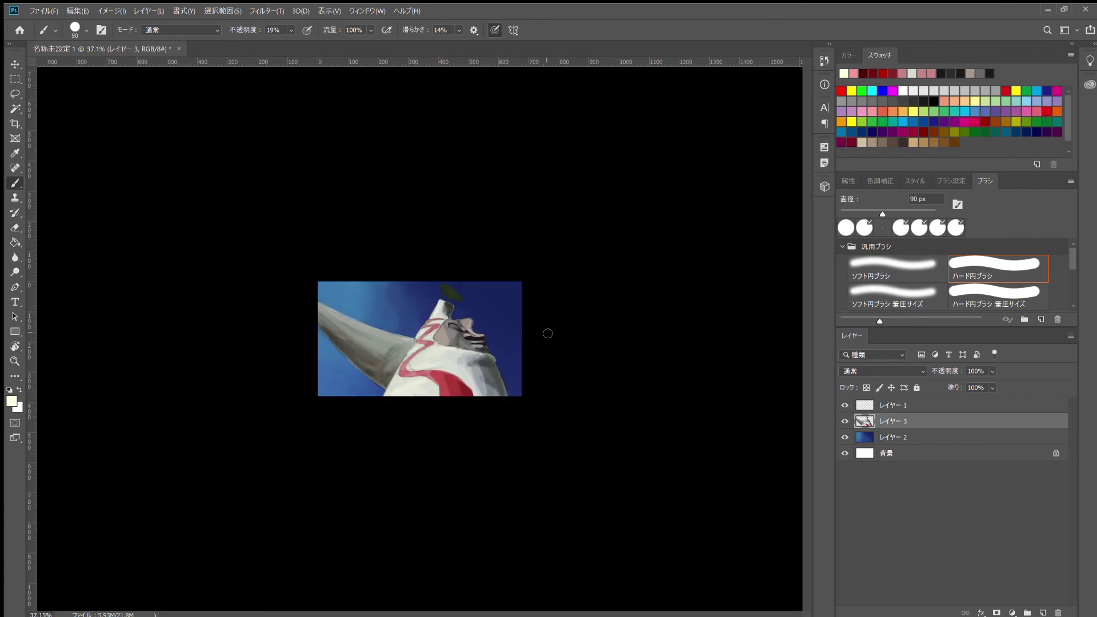
pyautogui.scroll(2, 420, 337)
# Step: Sample a grey-green and brush lighter strokes over the green dish
pyautogui.scroll(3, 420, 337)
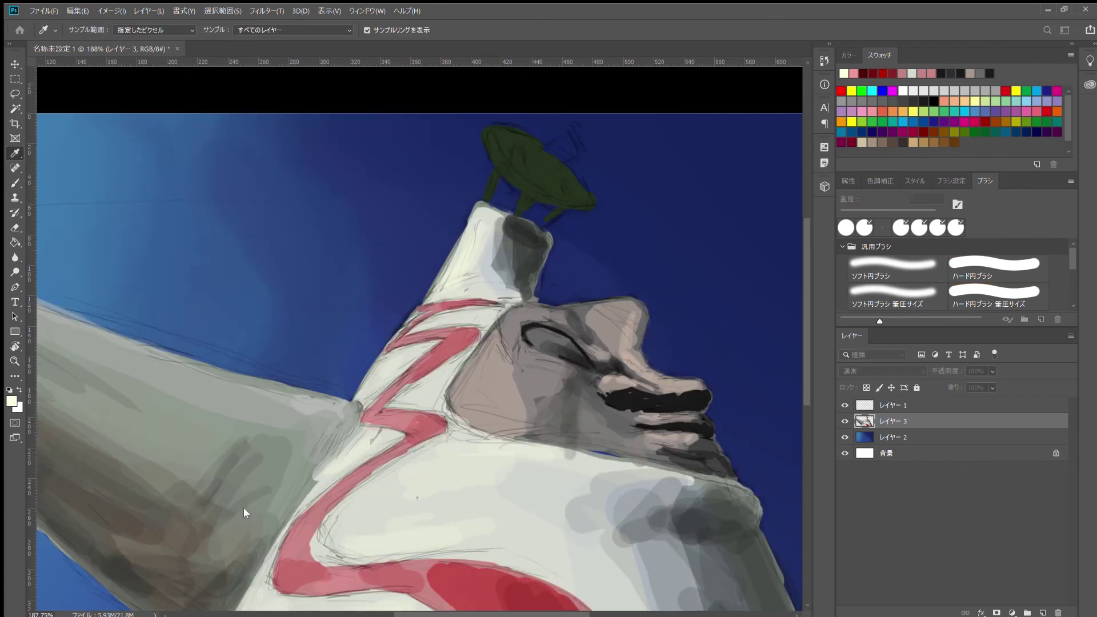
pyautogui.keyDown('alt'); pyautogui.click(579, 201); pyautogui.keyUp('alt')
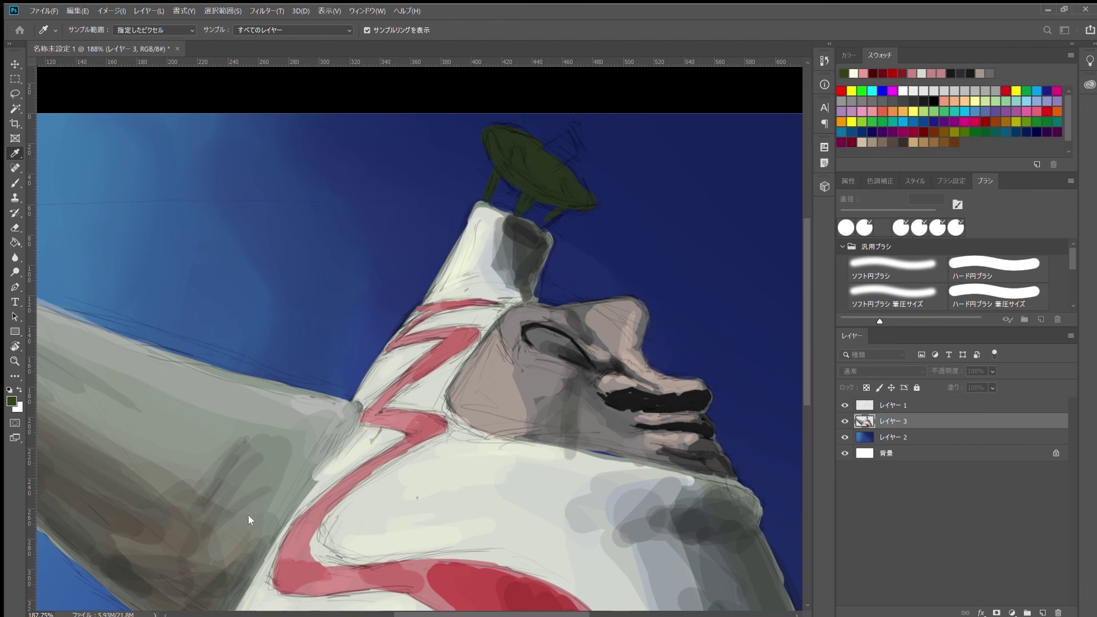
pyautogui.keyDown('alt'); pyautogui.click(337, 393); pyautogui.keyUp('alt')
pyautogui.moveTo(503, 143)
pyautogui.mouseDown()
pyautogui.moveTo(571, 200)
pyautogui.moveTo(543, 211)
pyautogui.mouseUp()
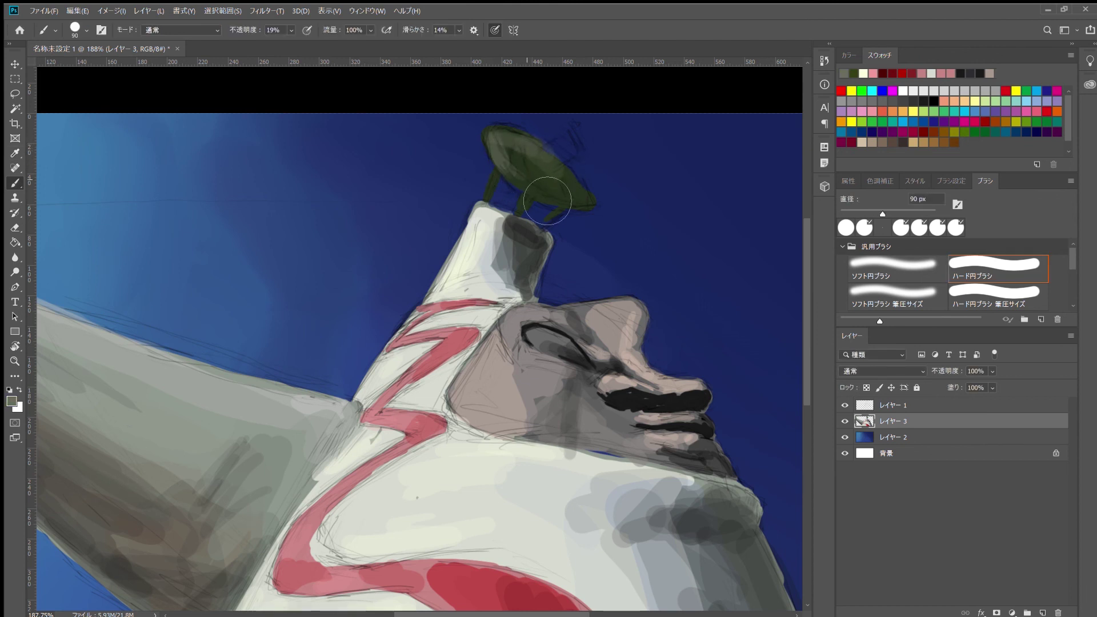
pyautogui.moveTo(514, 171)
pyautogui.mouseDown()
pyautogui.moveTo(532, 163)
pyautogui.moveTo(591, 205)
pyautogui.mouseUp()
# Step: Darken the dish's lower edge and underside in black with a 30 px brush at 27%
pyautogui.keyDown('alt'); pyautogui.click(299, 489); pyautogui.keyUp('alt')
pyautogui.press('[')
pyautogui.press('[')
pyautogui.press('[')
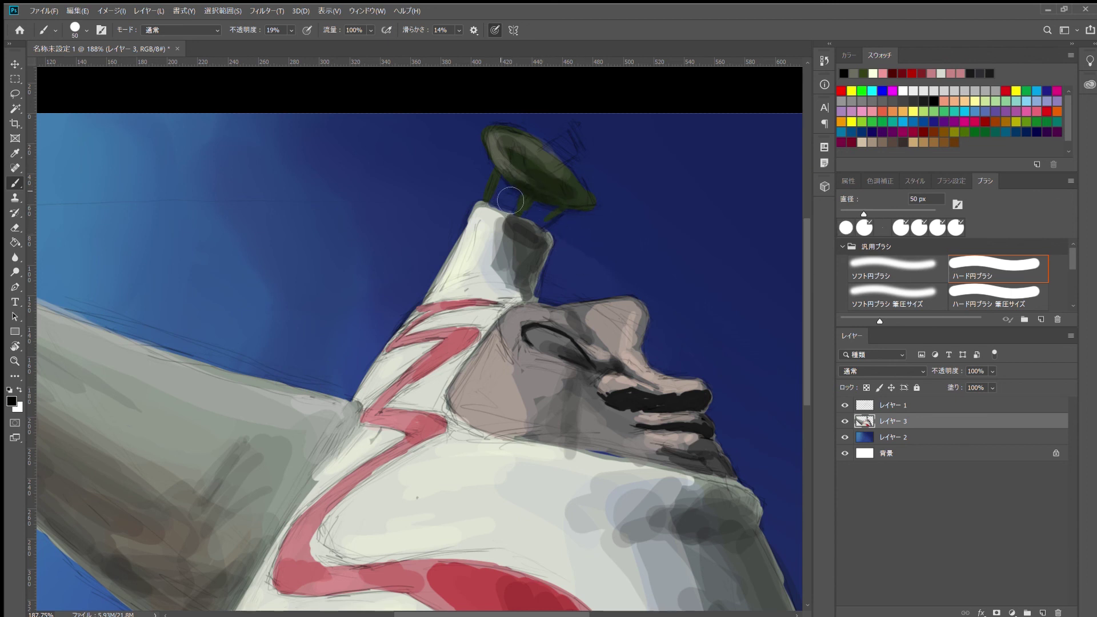
pyautogui.press('[')
pyautogui.press('[')
pyautogui.moveTo(511, 183)
pyautogui.mouseDown()
pyautogui.moveTo(551, 206)
pyautogui.moveTo(542, 189)
pyautogui.mouseUp()
pyautogui.press('6')
pyautogui.press('2')
pyautogui.press('2')
pyautogui.press('7')
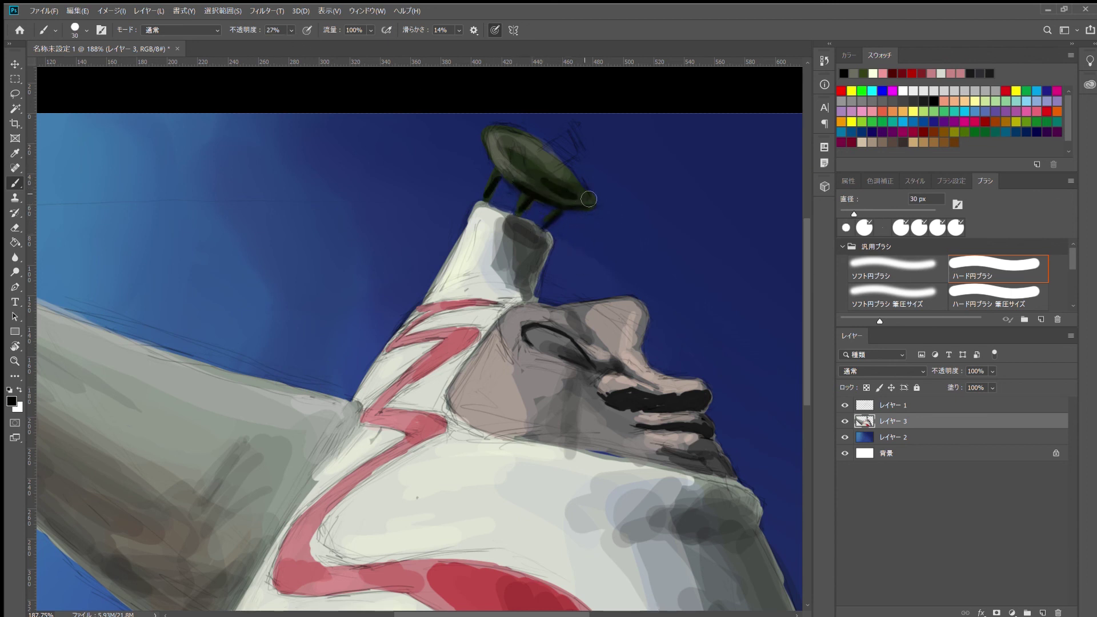
pyautogui.moveTo(507, 150); pyautogui.dragTo(532, 166)
# Step: Sample a light tan and paint highlights on the dish
pyautogui.scroll(-5, 514, 285)
pyautogui.scroll(5, 186, 458)
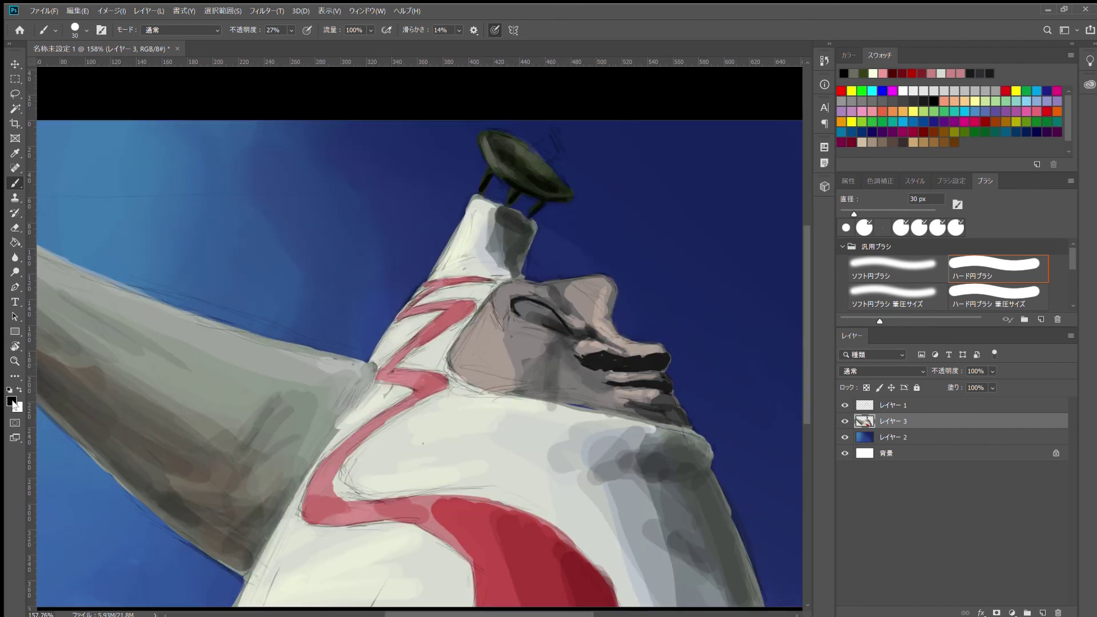
pyautogui.keyDown('alt'); pyautogui.click(291, 419); pyautogui.keyUp('alt')
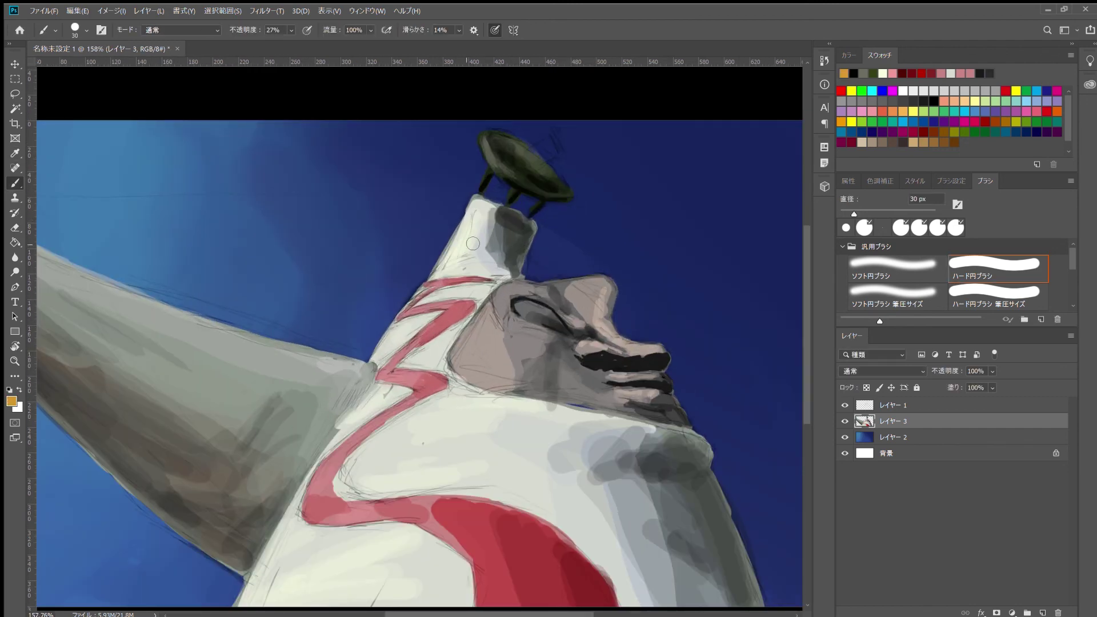
pyautogui.keyDown('alt'); pyautogui.click(508, 173); pyautogui.keyUp('alt')
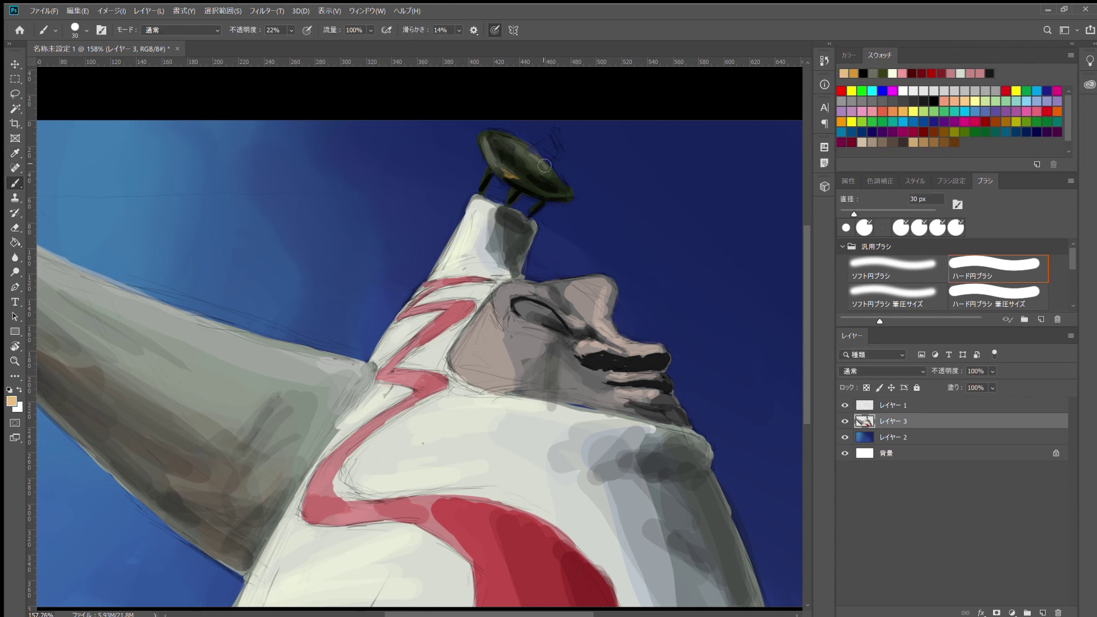
pyautogui.moveTo(539, 166)
pyautogui.mouseDown()
pyautogui.moveTo(525, 151)
pyautogui.moveTo(558, 144)
pyautogui.mouseUp()
# Step: Draw a black hooked bracket on the dish's top edge at 100% opacity
pyautogui.keyDown('alt'); pyautogui.click(539, 197); pyautogui.keyUp('alt')
pyautogui.press('0')
pyautogui.keyDown('alt'); pyautogui.click(552, 175); pyautogui.keyUp('alt')
pyautogui.keyDown('alt'); pyautogui.click(562, 156); pyautogui.keyUp('alt')
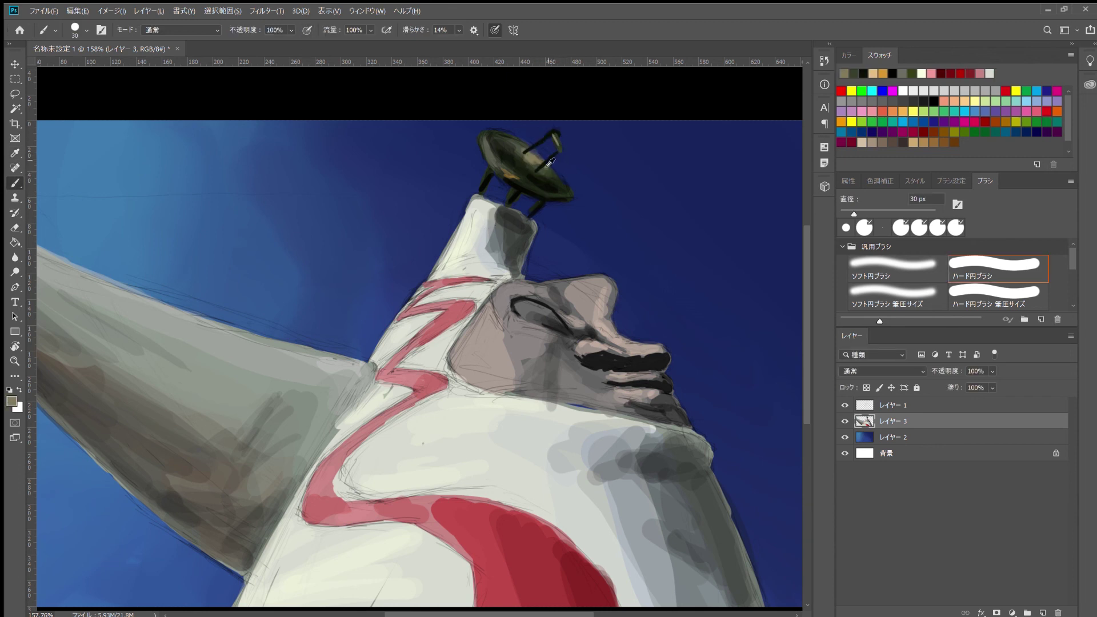
pyautogui.keyDown('alt'); pyautogui.click(551, 162); pyautogui.keyUp('alt')
pyautogui.scroll(-5, 598, 238)
# Step: Lighten the head, upper face and nose with light beige at 26% opacity
pyautogui.scroll(2, 419, 339)
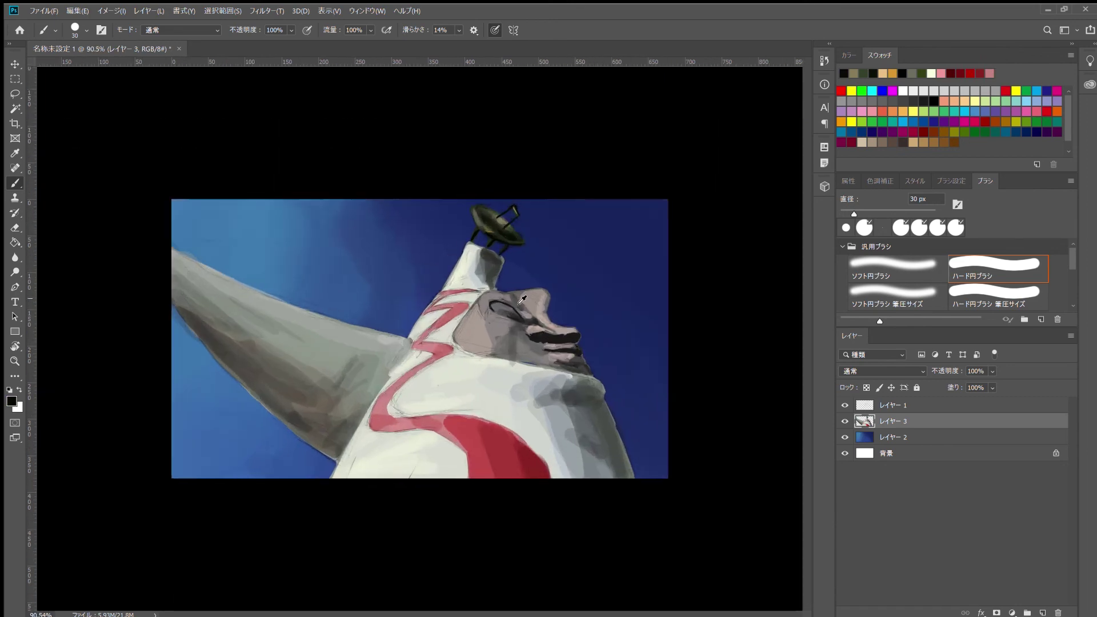
pyautogui.scroll(2, 419, 339)
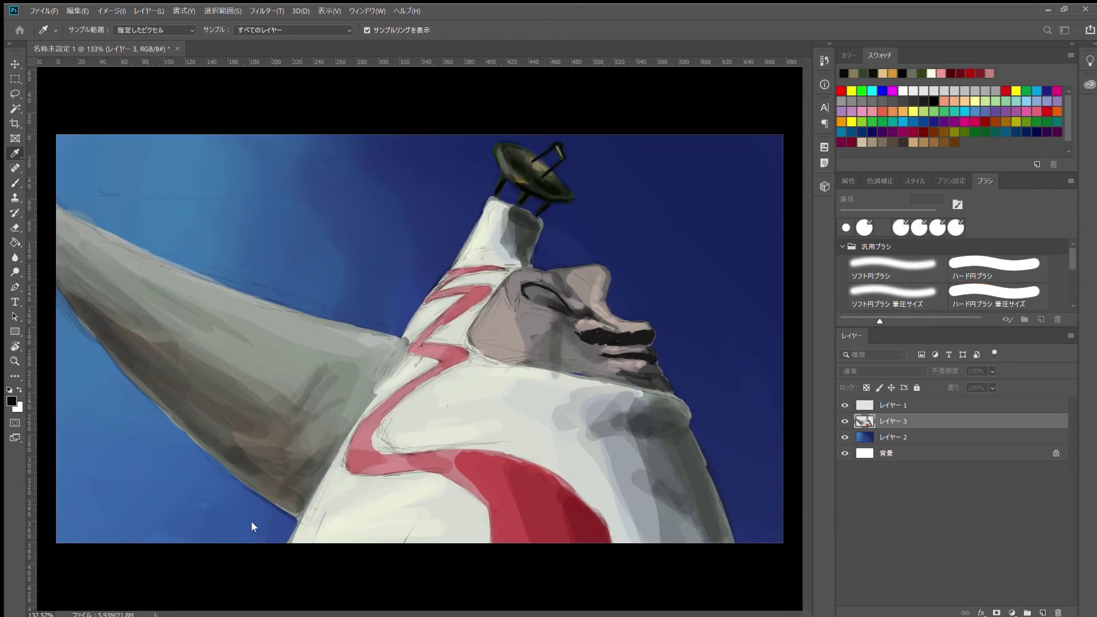
pyautogui.keyDown('alt'); pyautogui.click(137, 429); pyautogui.keyUp('alt')
pyautogui.press('2')
pyautogui.press('6')
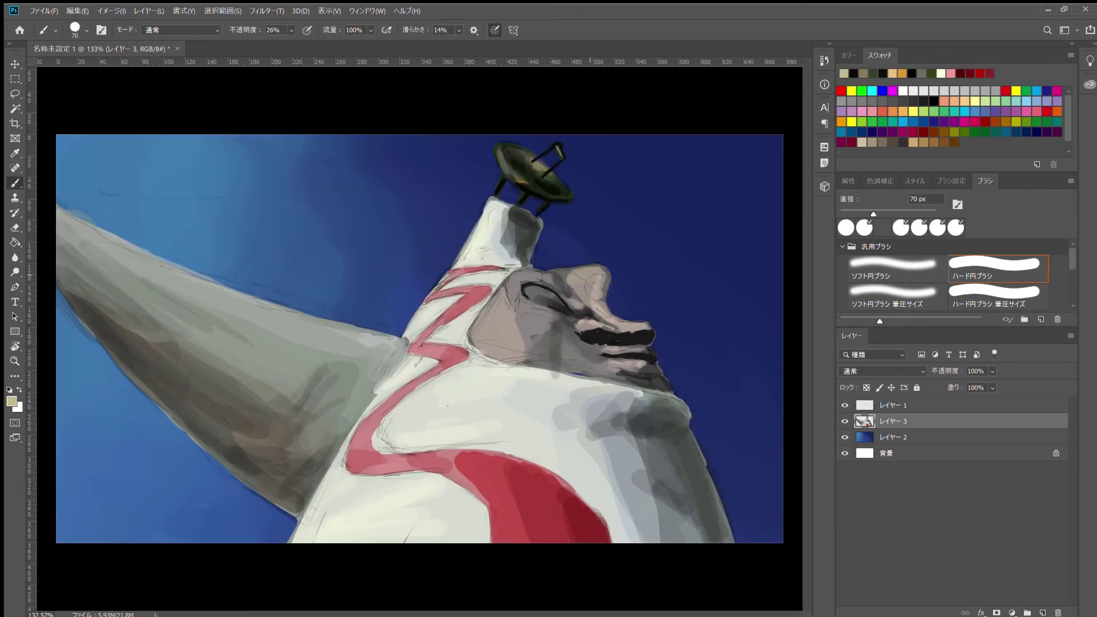
pyautogui.moveTo(502, 283); pyautogui.dragTo(506, 308)
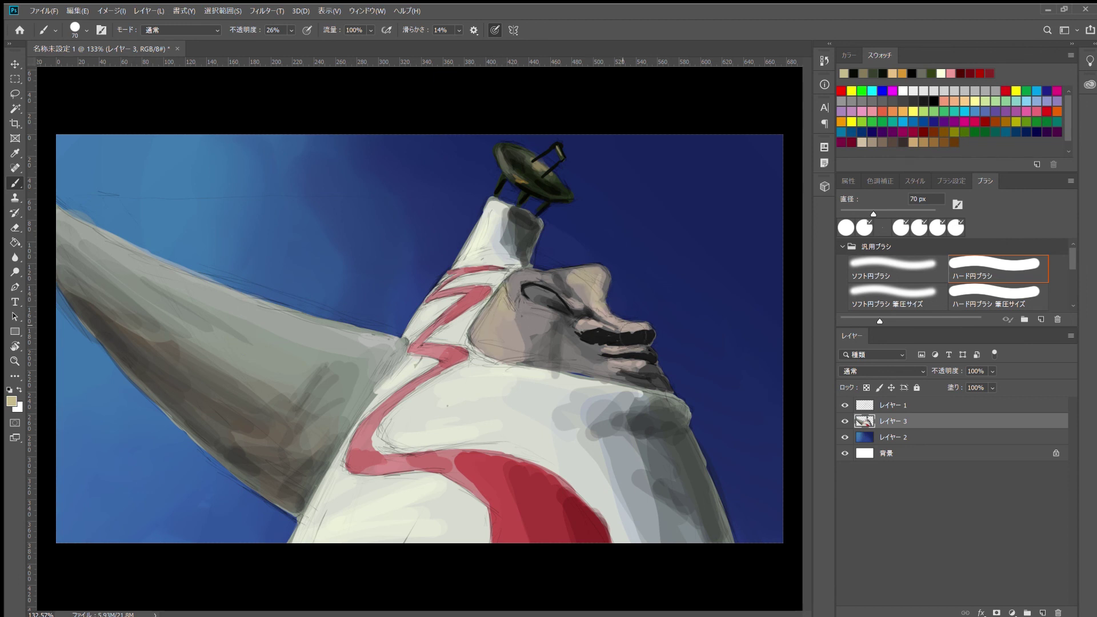
pyautogui.keyDown('alt'); pyautogui.click(377, 352); pyautogui.keyUp('alt')
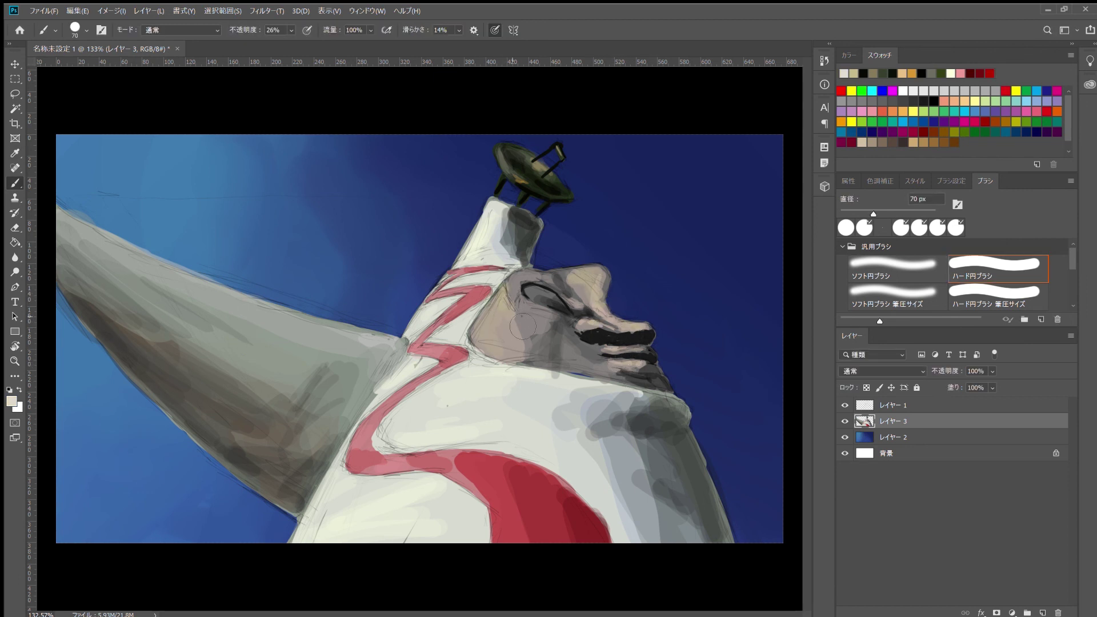
pyautogui.moveTo(574, 282); pyautogui.dragTo(605, 317)
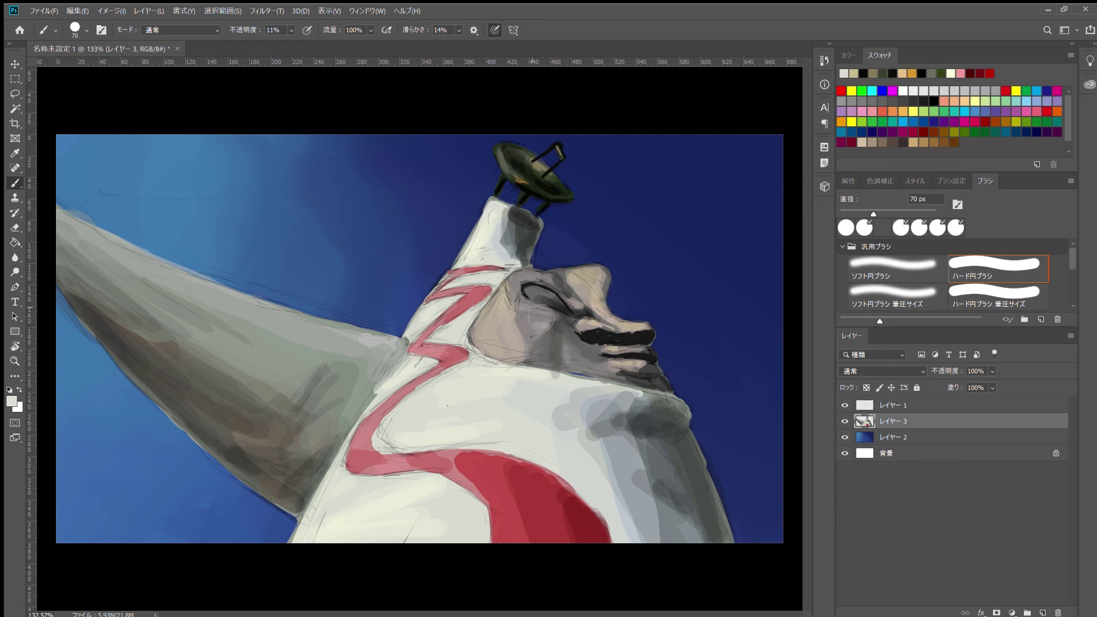
# Step: On the sky layer, brush faint light-blue streaks into the lower-left sky
pyautogui.hotkey('ctrl', '-')
pyautogui.hotkey('ctrl', '-')
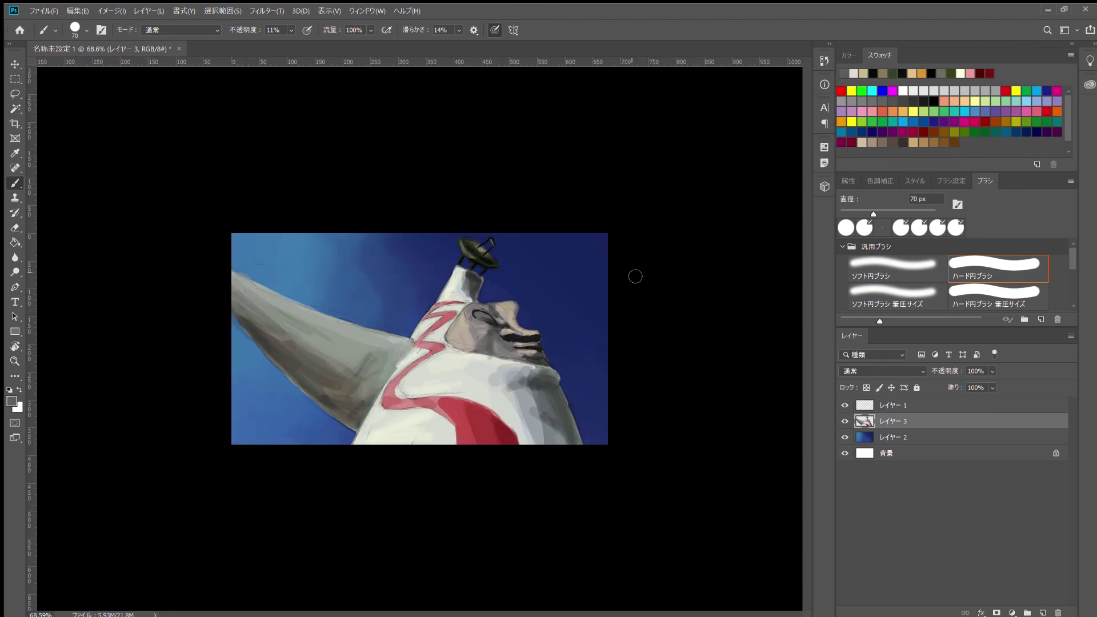
pyautogui.click(893, 437)
pyautogui.keyDown('alt'); pyautogui.click(268, 378); pyautogui.keyUp('alt')
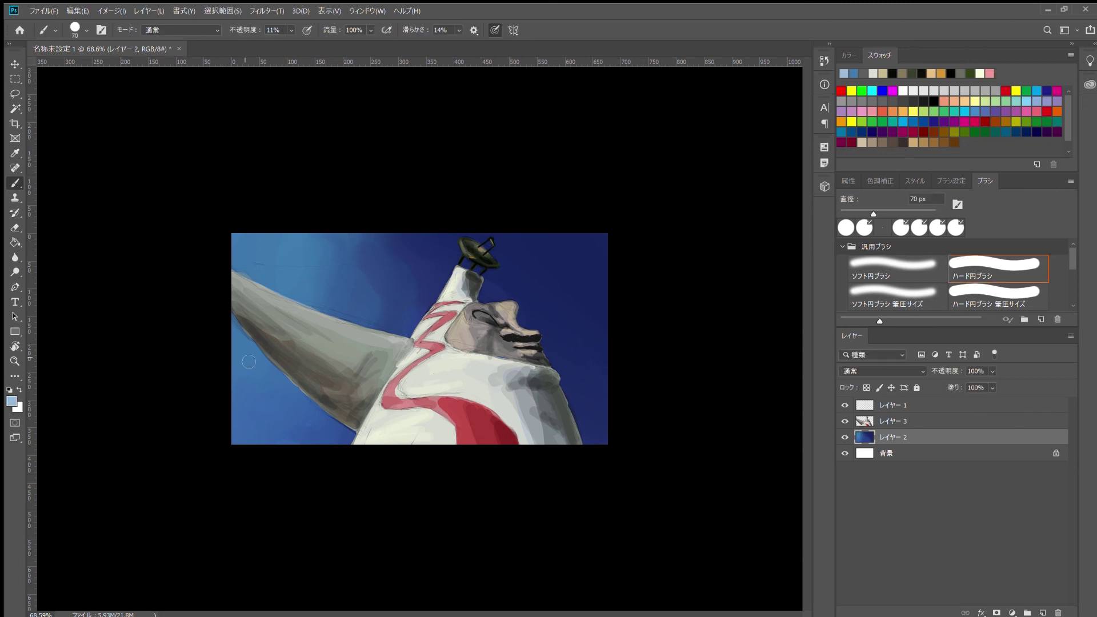
pyautogui.moveTo(269, 378); pyautogui.dragTo(237, 355)
pyautogui.moveTo(288, 396); pyautogui.dragTo(336, 444)
pyautogui.scroll(-3, 419, 339)
pyautogui.scroll(5, 557, 403)
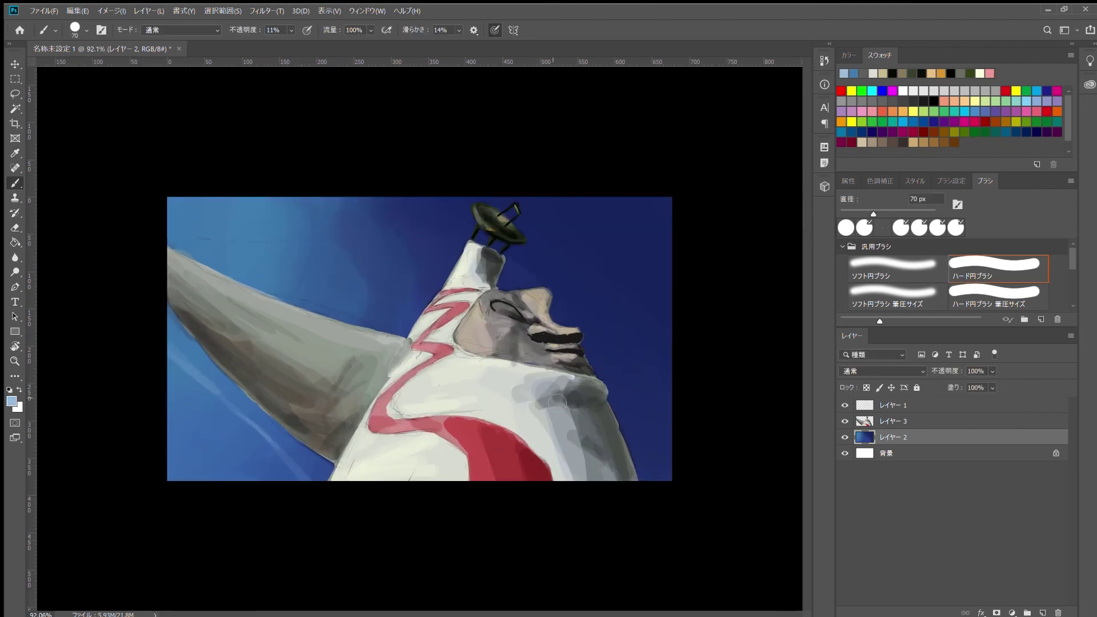
# Step: Back on the statue layer, hatch black strokes along the arm's underside at 58% opacity
pyautogui.keyDown('alt'); pyautogui.click(223, 331); pyautogui.keyUp('alt')
pyautogui.press('5')
pyautogui.press('8')
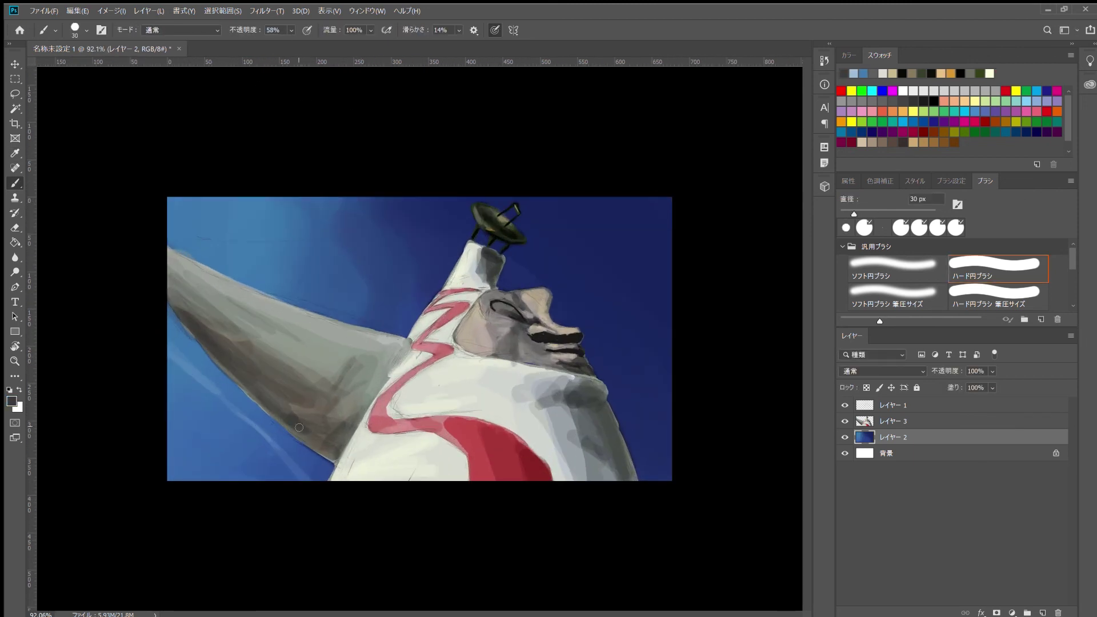
pyautogui.click(869, 419)
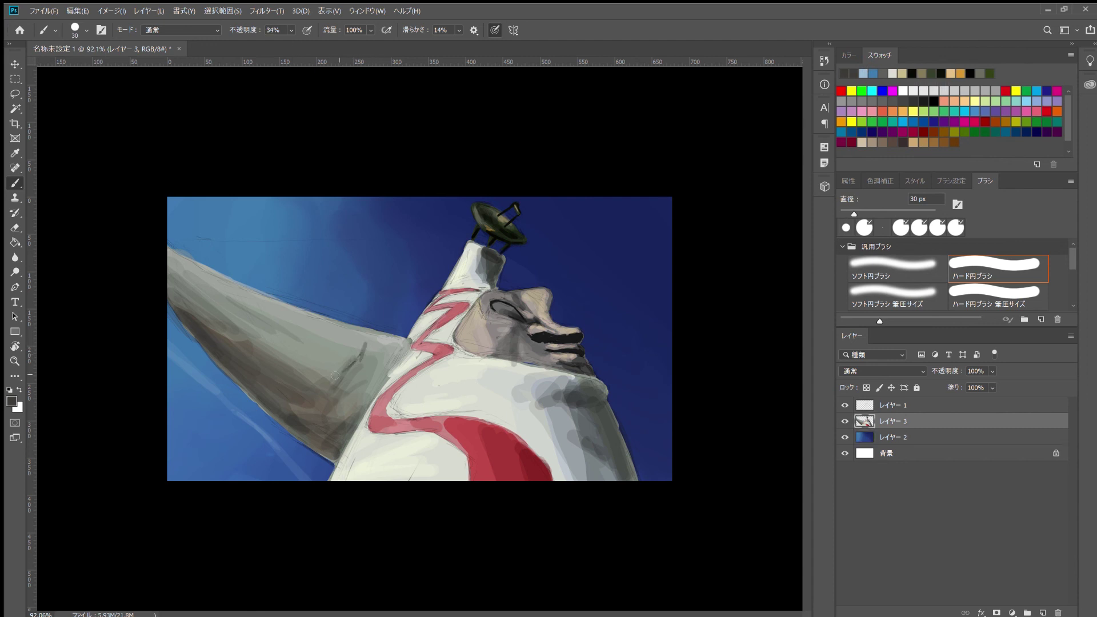
pyautogui.keyDown('alt'); pyautogui.click(97, 530); pyautogui.keyUp('alt')
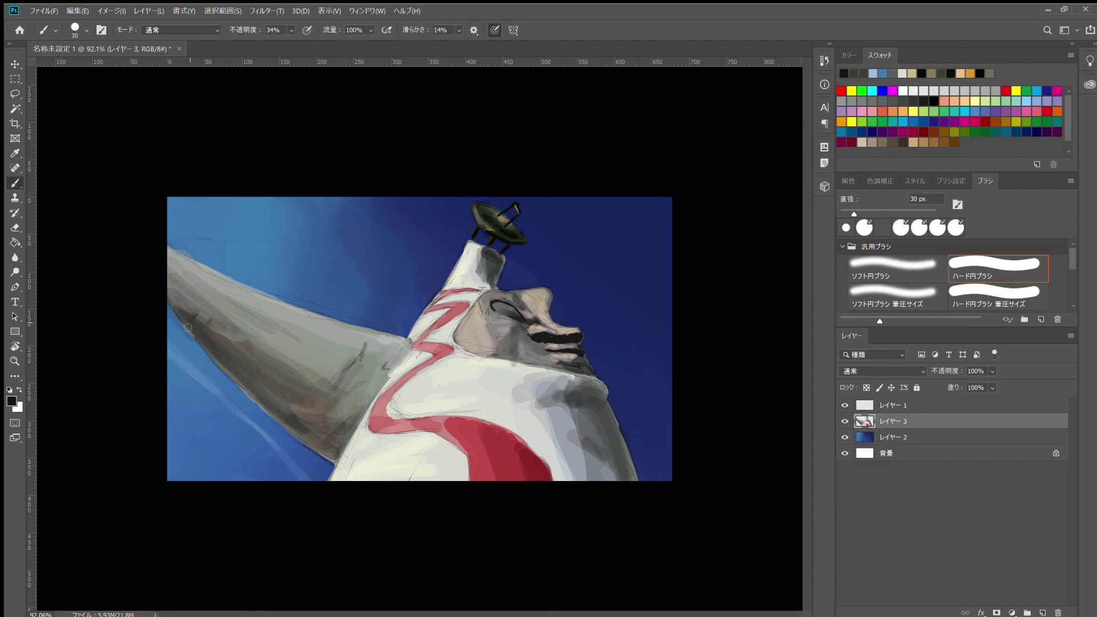
pyautogui.moveTo(210, 318); pyautogui.dragTo(201, 349)
pyautogui.moveTo(185, 296); pyautogui.dragTo(177, 317)
pyautogui.moveTo(240, 337)
pyautogui.mouseDown()
pyautogui.moveTo(225, 374)
pyautogui.moveTo(274, 397)
pyautogui.mouseUp()
pyautogui.moveTo(277, 359)
pyautogui.mouseDown()
pyautogui.moveTo(268, 397)
pyautogui.moveTo(243, 392)
pyautogui.mouseUp()
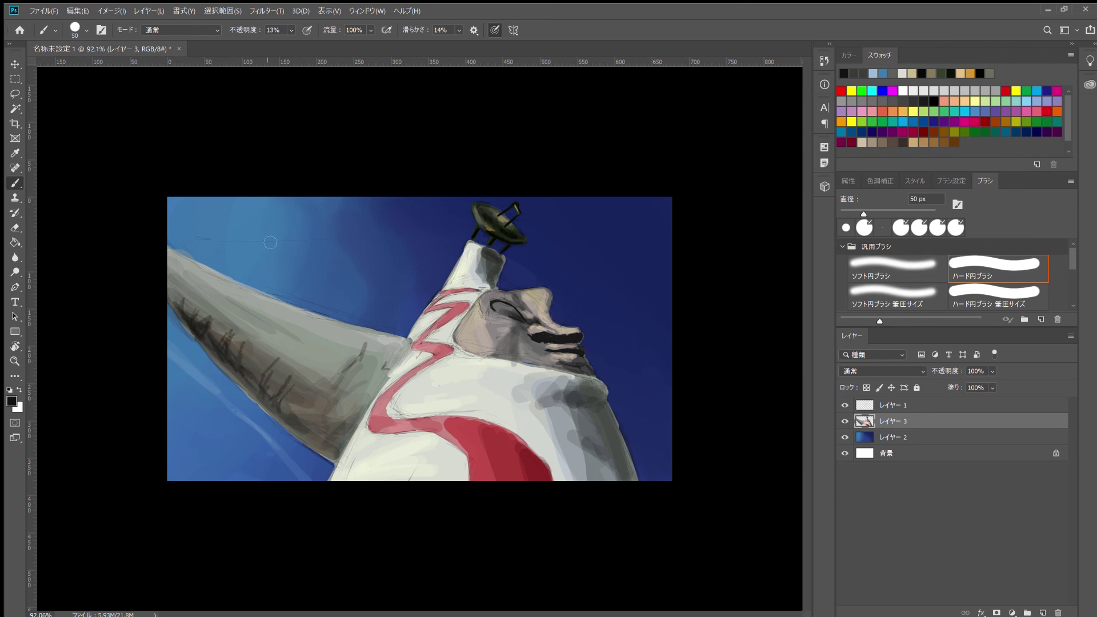
pyautogui.moveTo(212, 308); pyautogui.dragTo(197, 342)
pyautogui.moveTo(289, 360)
pyautogui.mouseDown()
pyautogui.moveTo(246, 417)
pyautogui.moveTo(321, 445)
pyautogui.mouseUp()
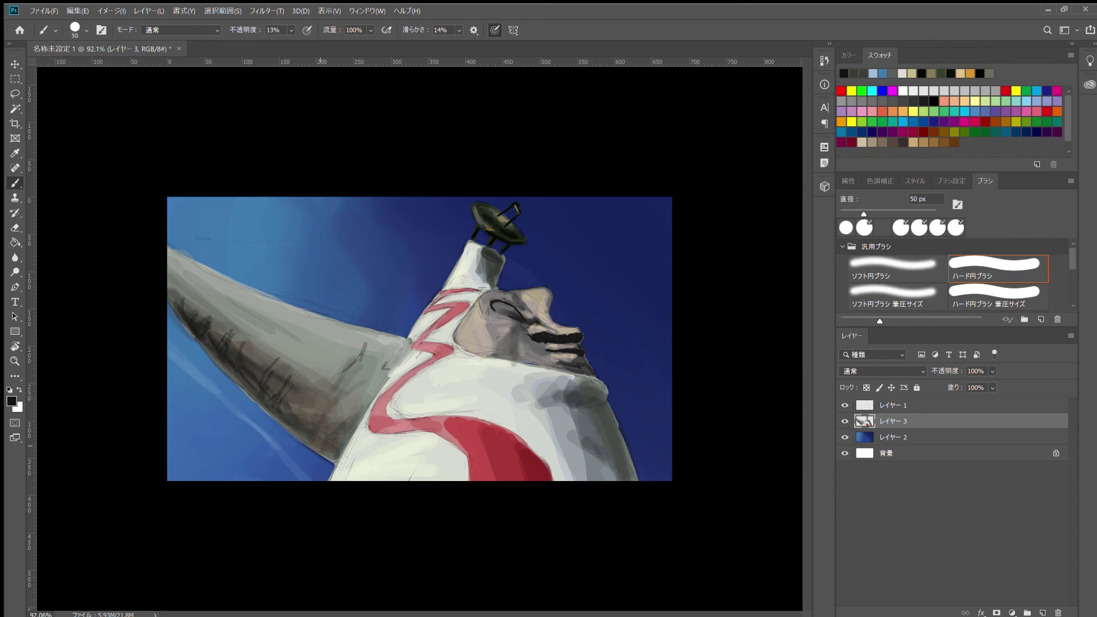
# Step: Softly darken the grey arm toward the body with a 175 px brush at 8%
pyautogui.scroll(-3, 274, 320)
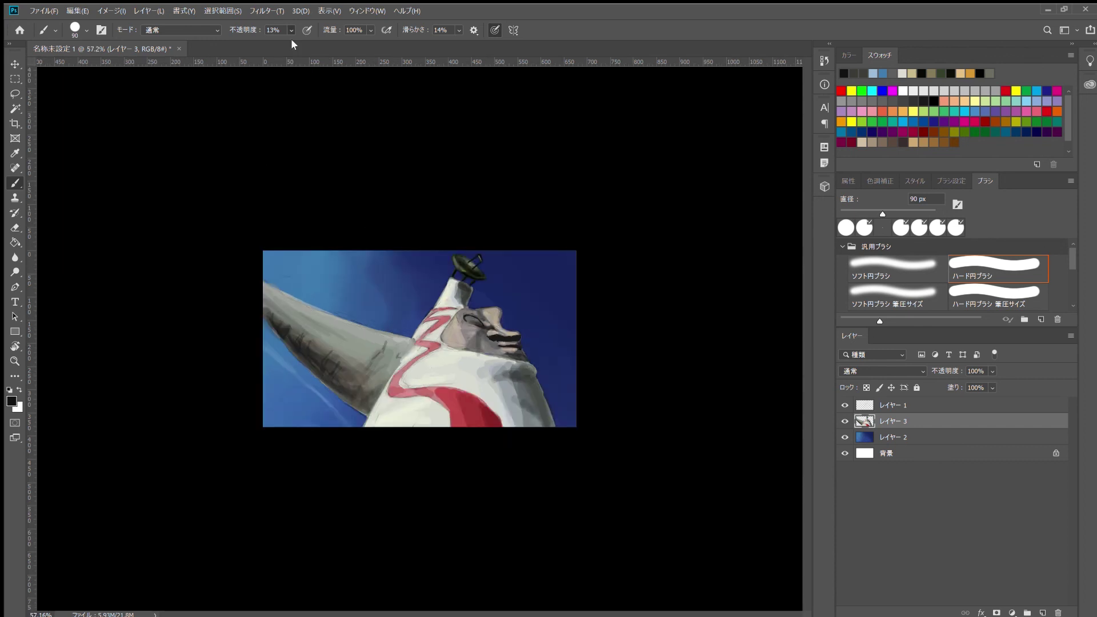
pyautogui.press('0')
pyautogui.press('8')
pyautogui.press(']')
pyautogui.press(']')
pyautogui.press(']')
pyautogui.moveTo(281, 308)
pyautogui.mouseDown()
pyautogui.moveTo(337, 360)
pyautogui.moveTo(388, 354)
pyautogui.mouseUp()
# Step: Undo the soft darkening stroke where the arm meets the body
pyautogui.hotkey('ctrl', 'z')
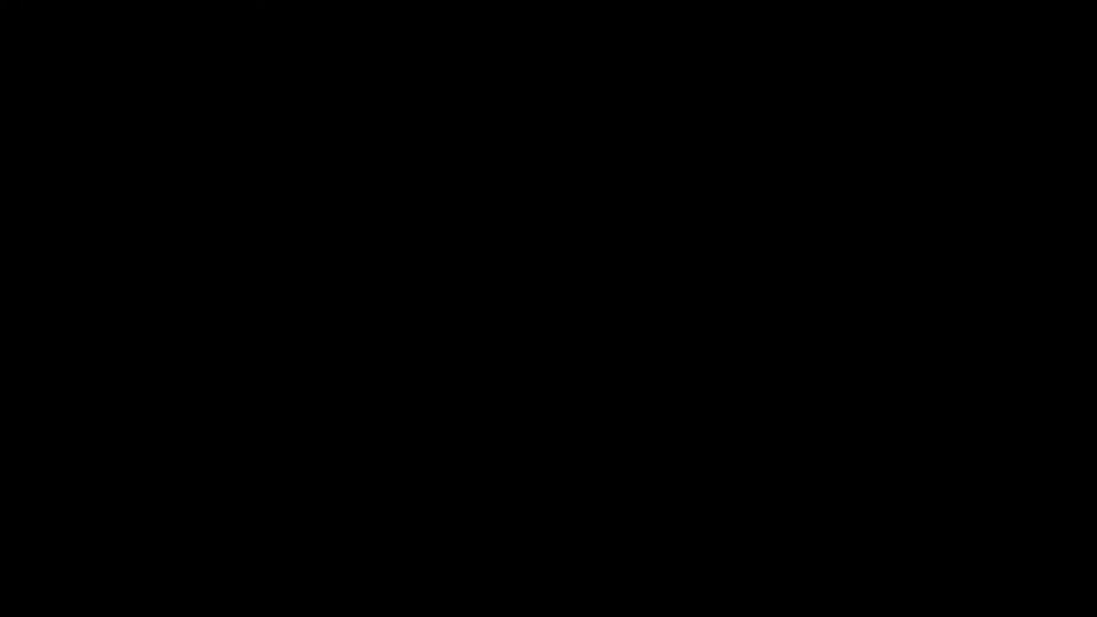